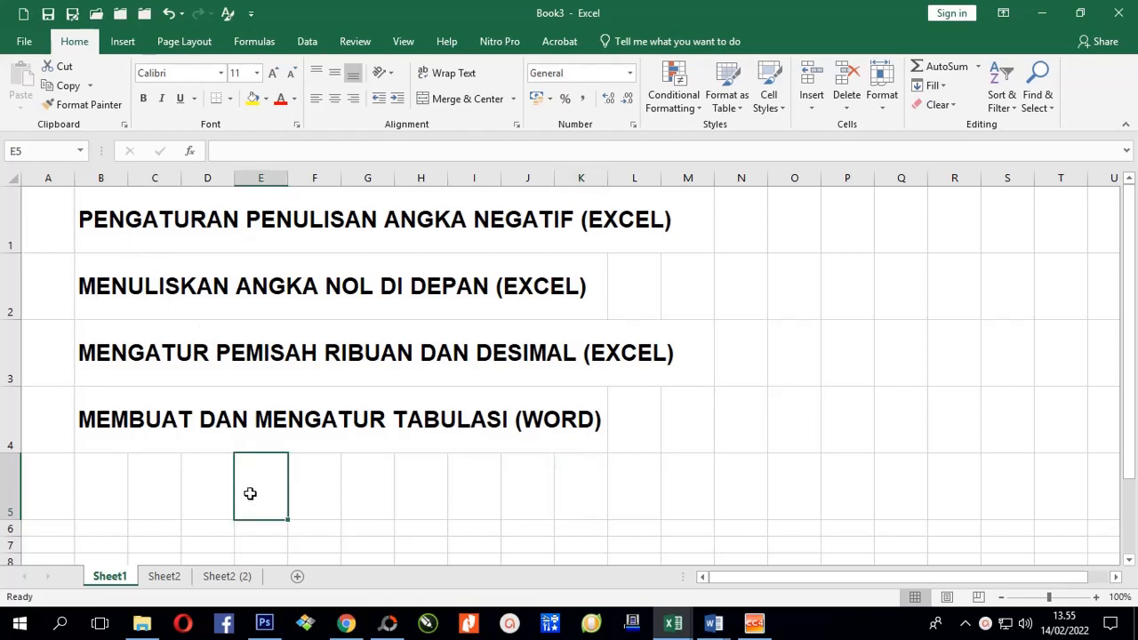
Highlight the negative-number topic in B1, then switch to Sheet2 with its 15000000 values.
click(109, 224)
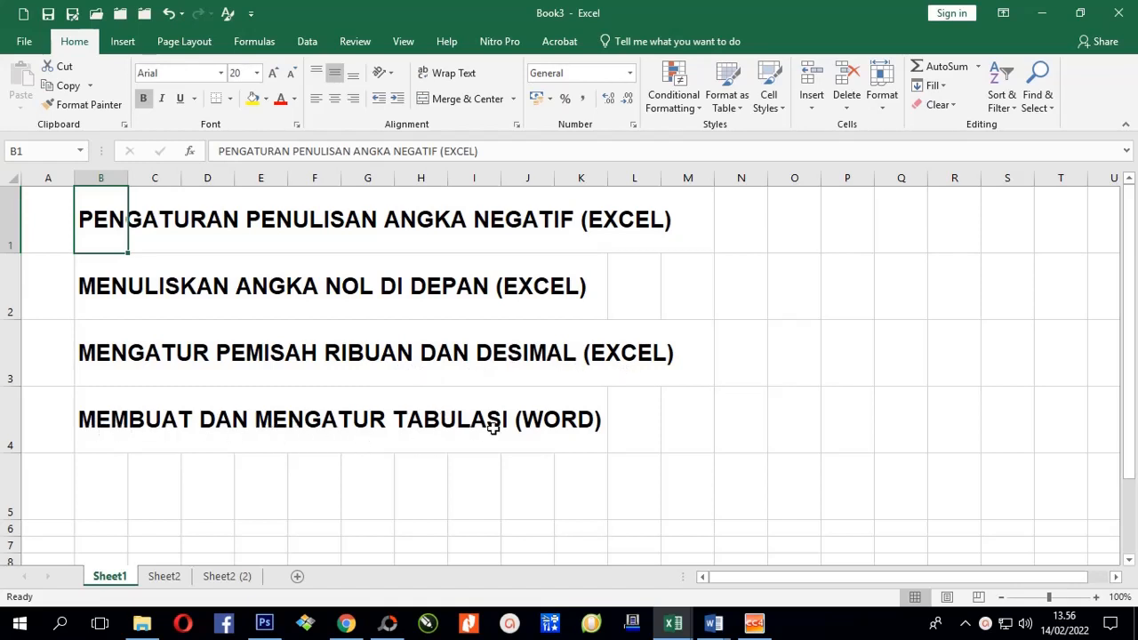
click(580, 484)
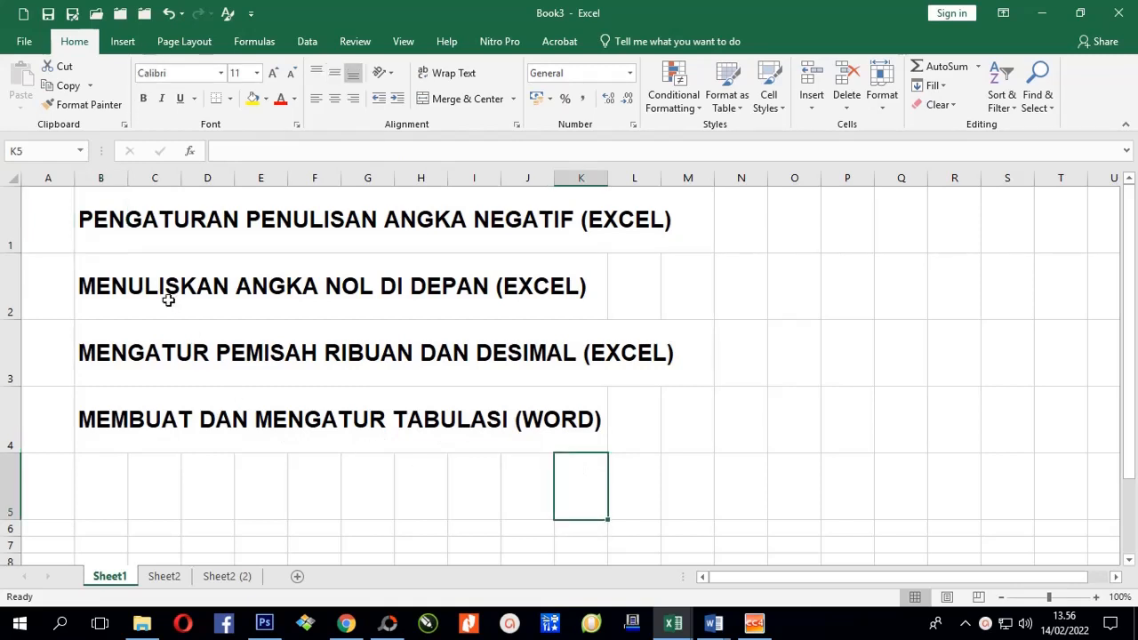
click(112, 212)
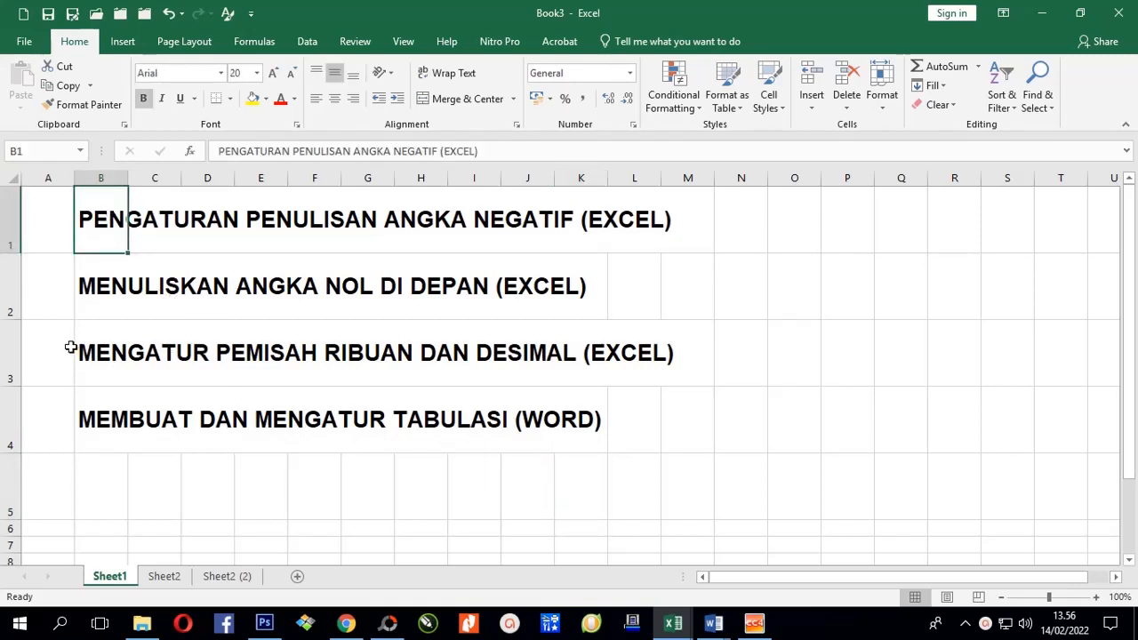
click(165, 576)
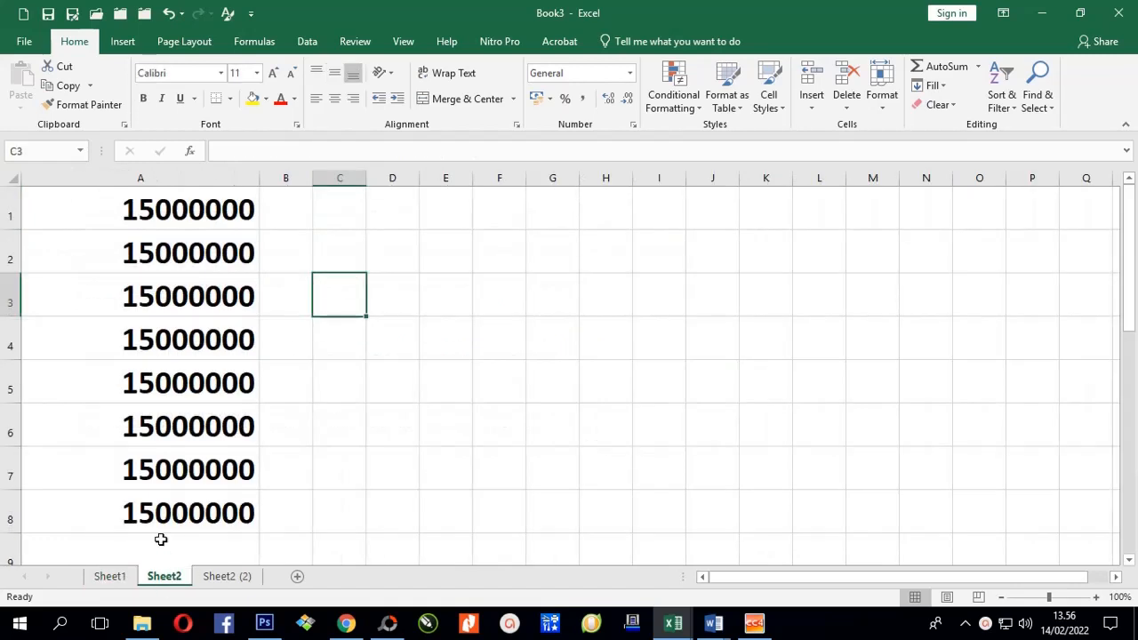
Add a minus sign to A1 so it reads -15000000.
click(229, 216)
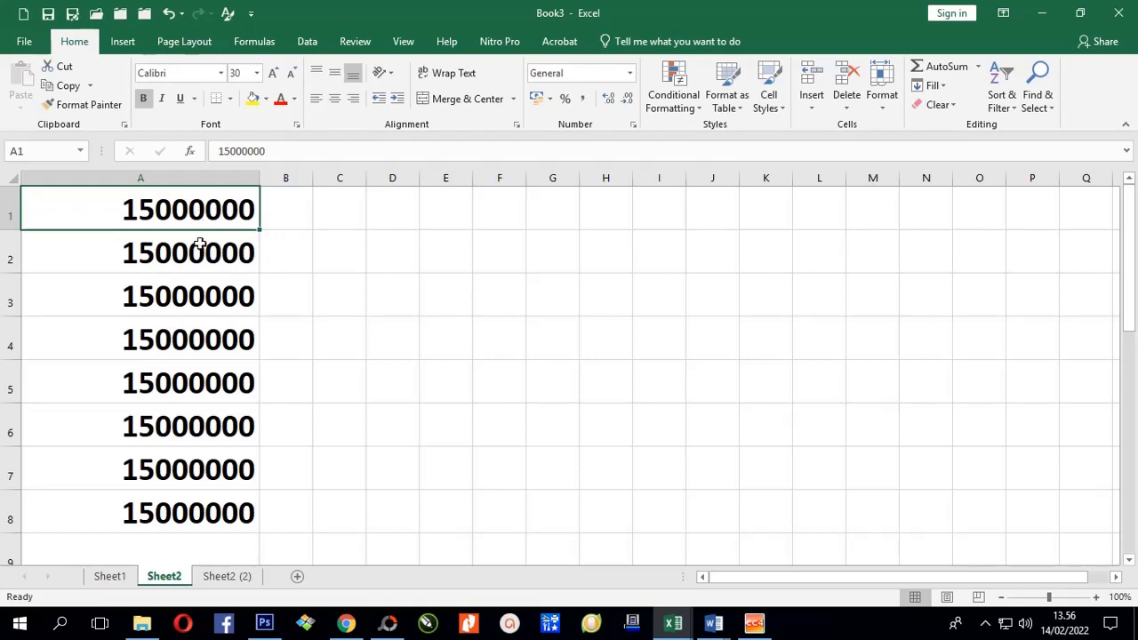
click(213, 151)
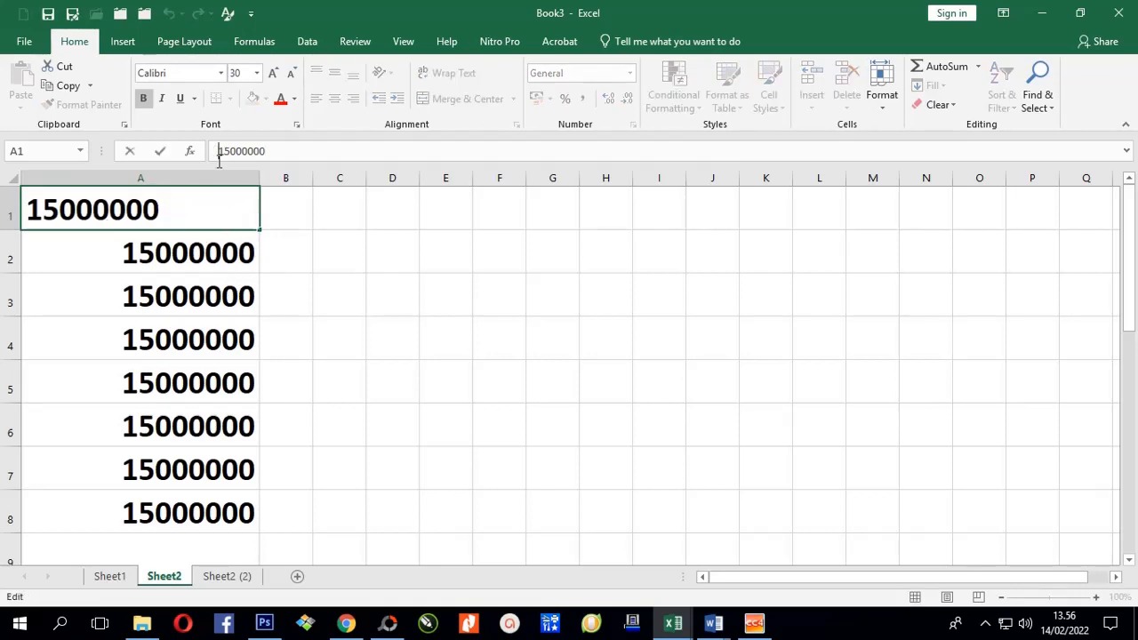
click(190, 321)
click(199, 216)
click(218, 151)
text(-)
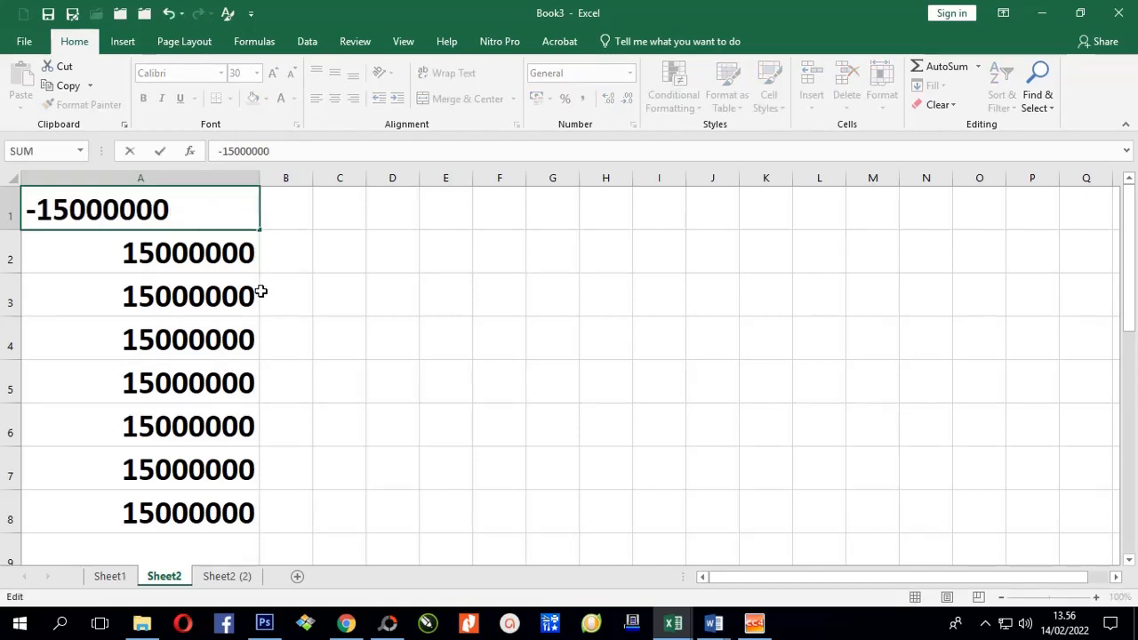
click(160, 151)
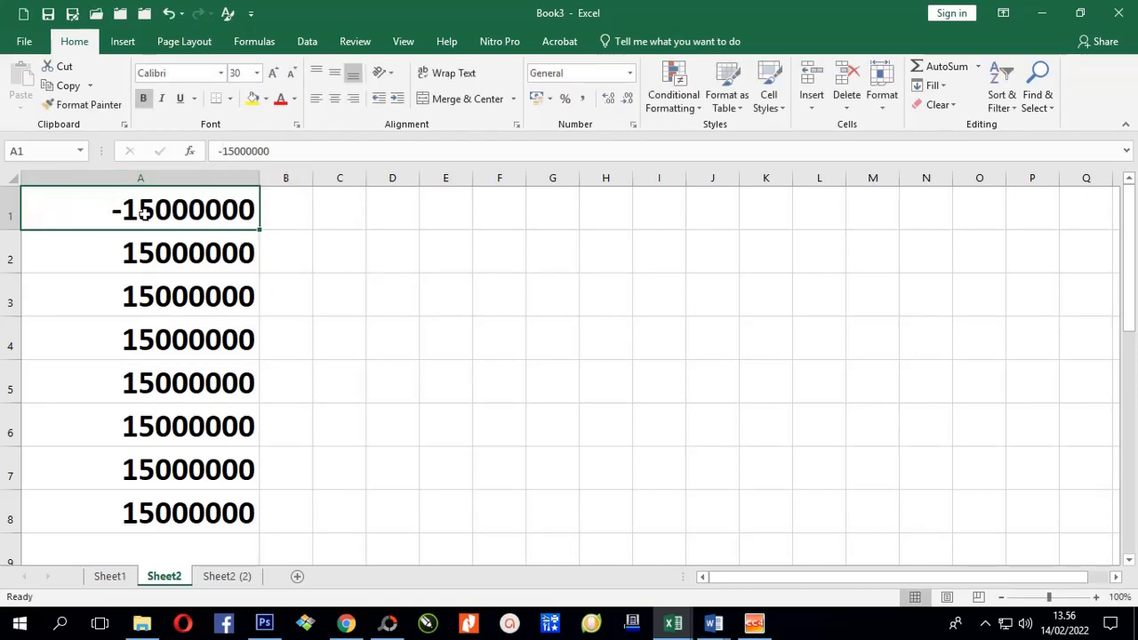
Enter -15000000 in A2 and reselect the cell.
click(148, 258)
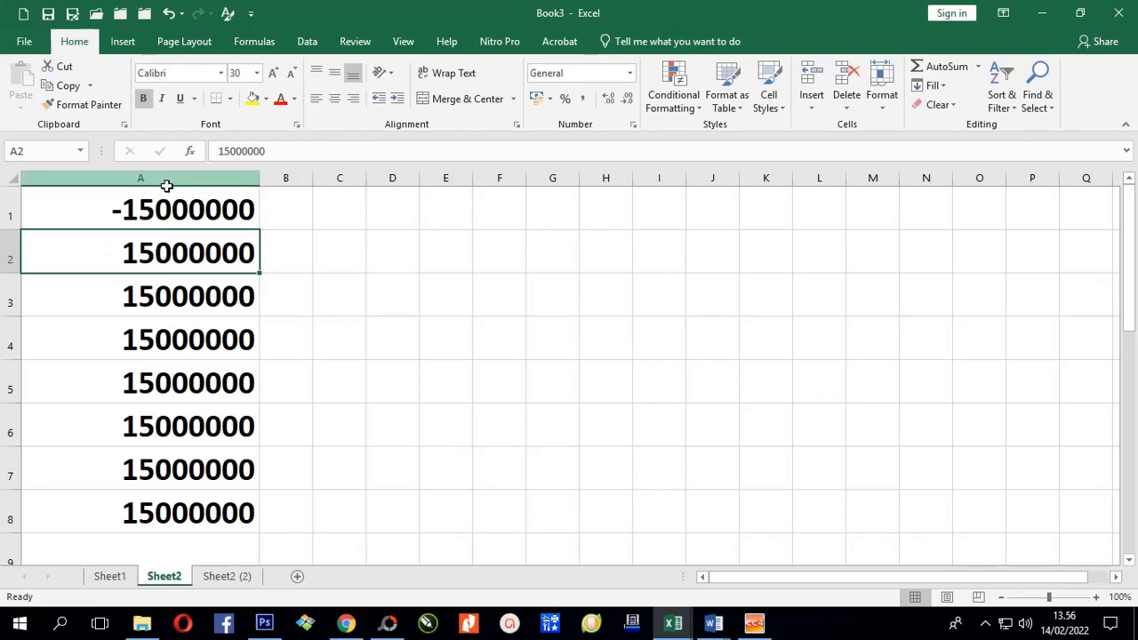
text(-)
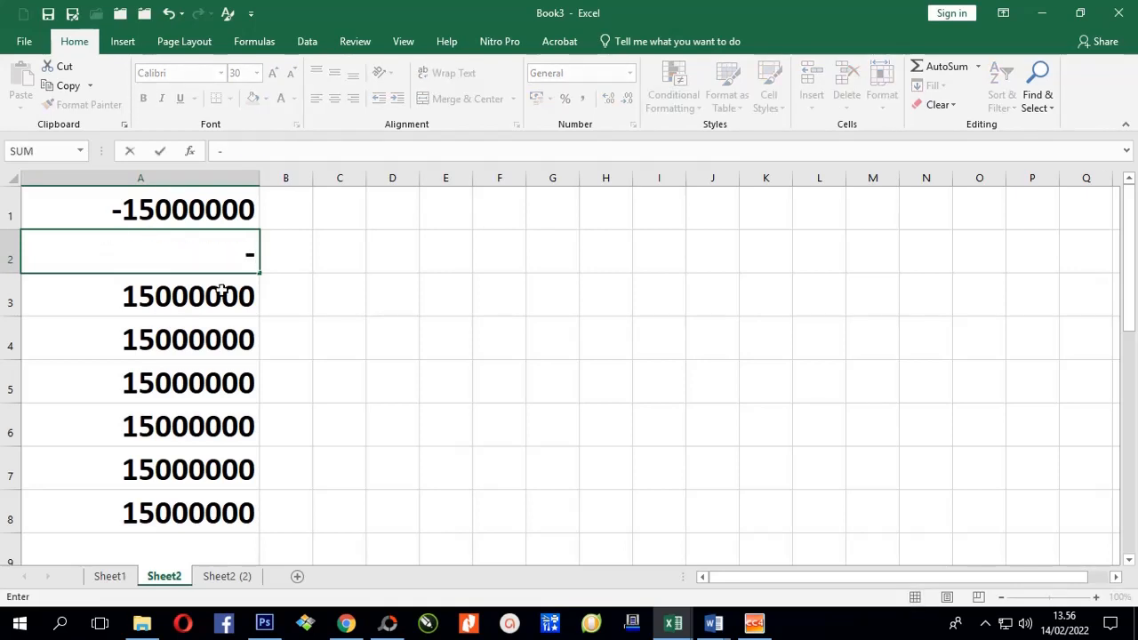
text(15000000)
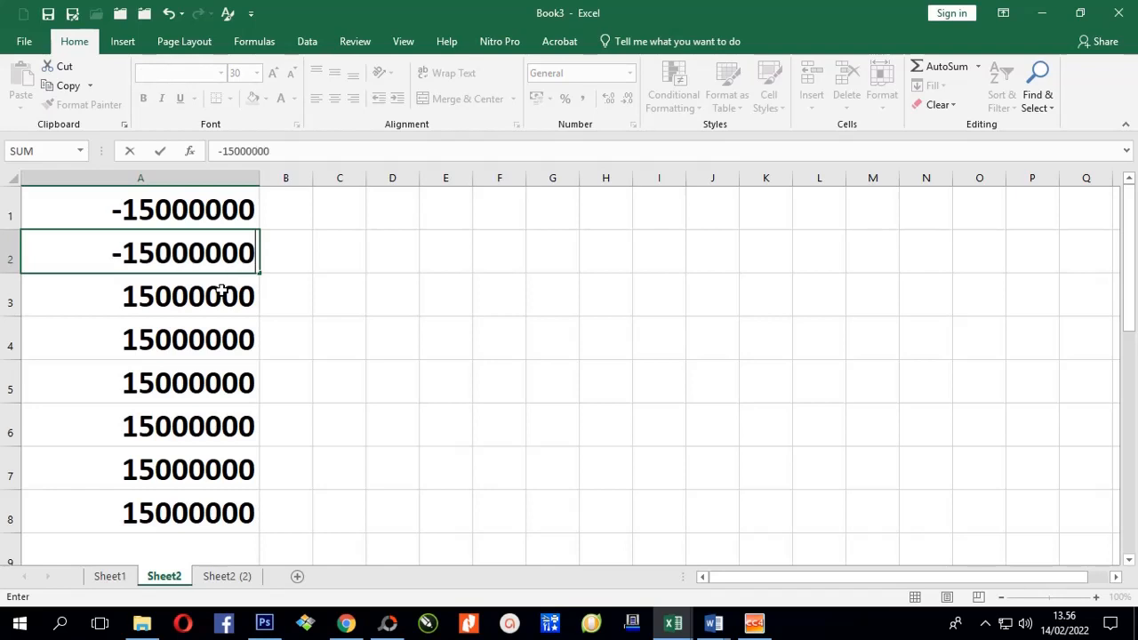
key(Return)
click(175, 258)
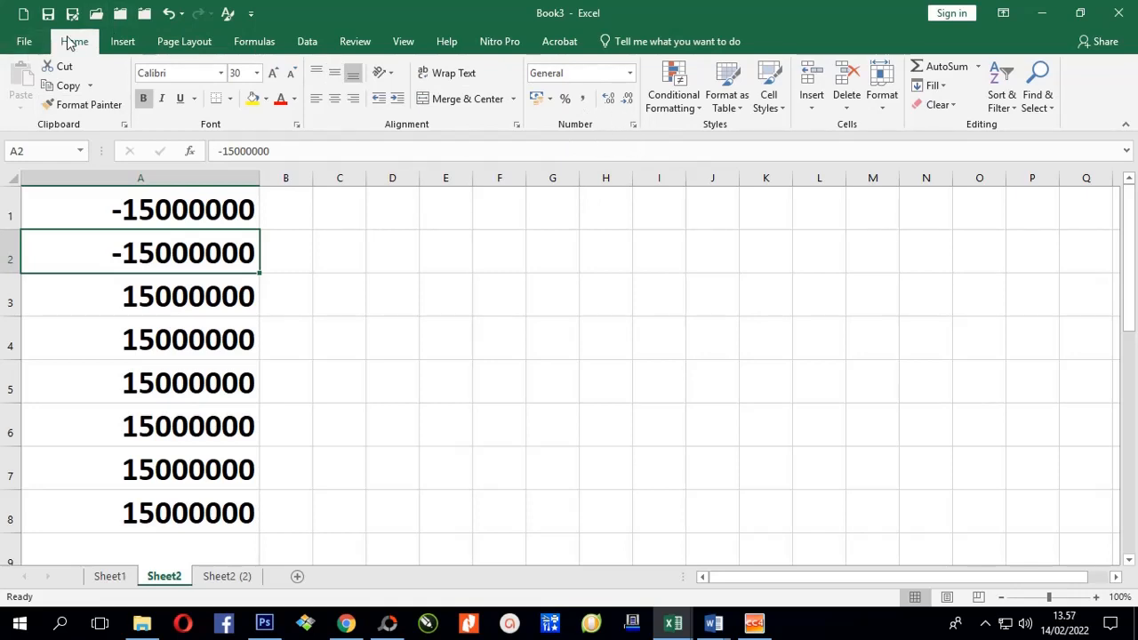
Give A2 the Number format with red negatives shown without a minus sign.
click(634, 126)
drag(414, 213, 592, 213)
click(441, 285)
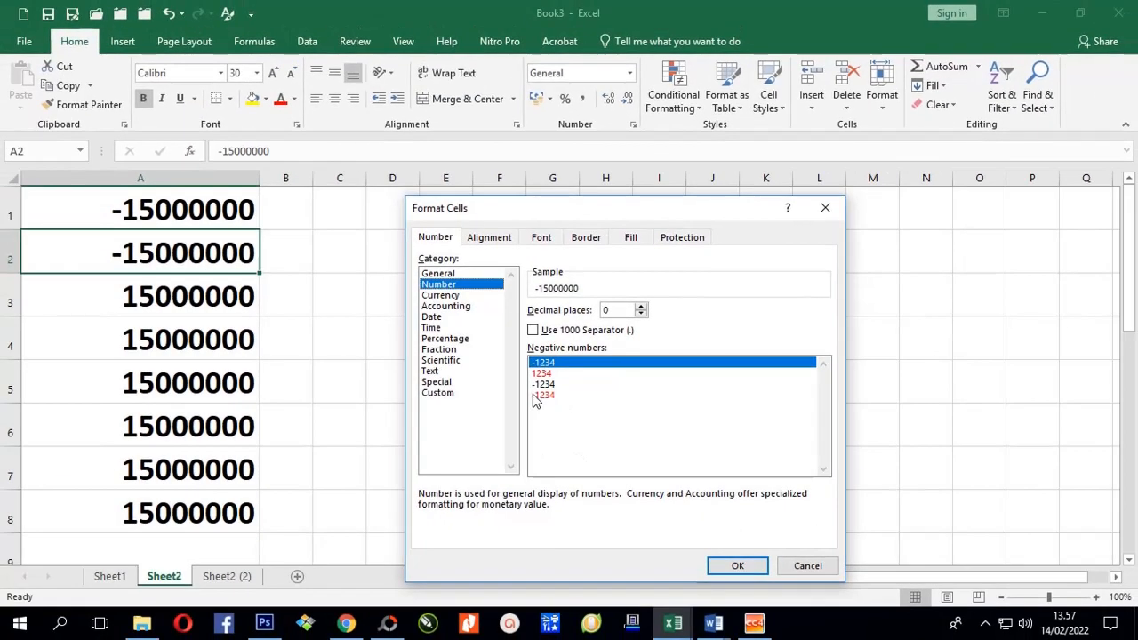
click(540, 373)
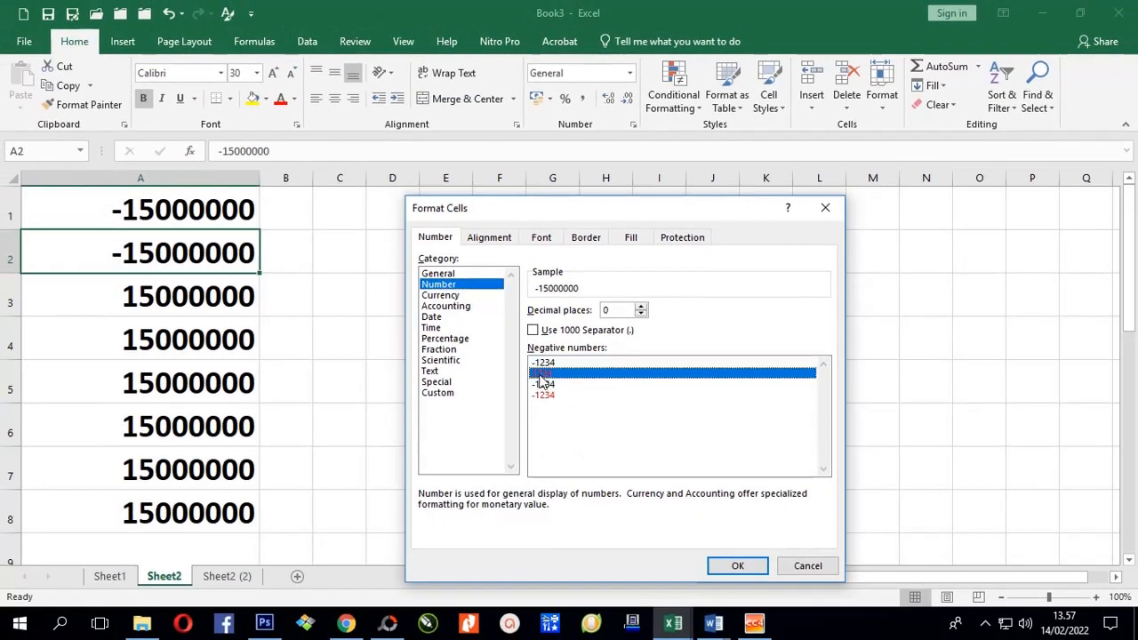
click(734, 566)
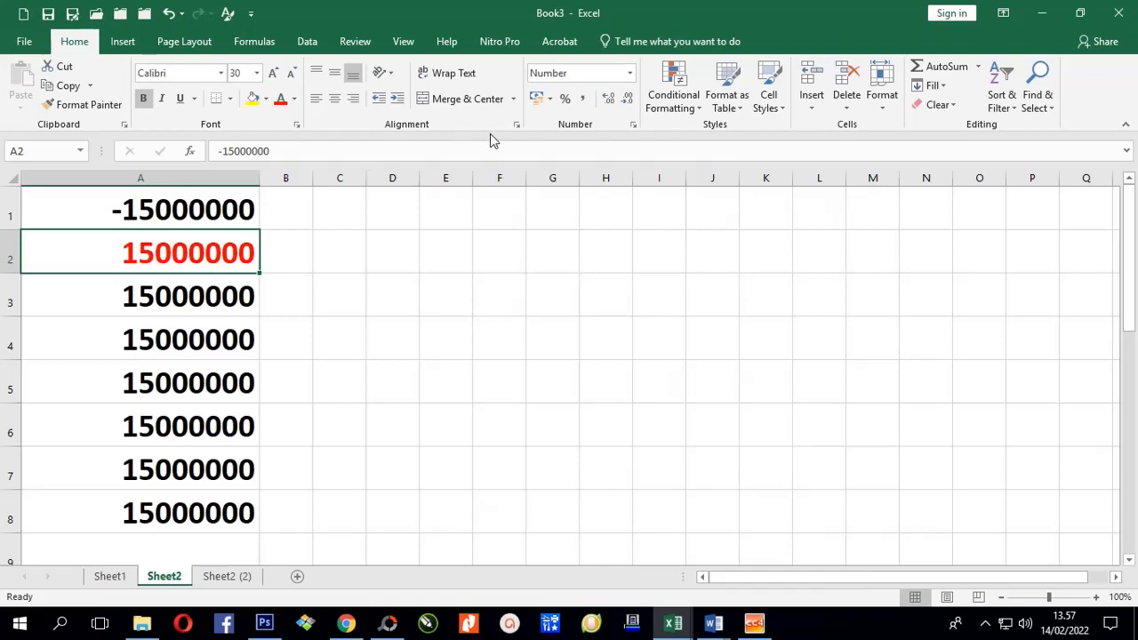
Switch A2 to the red negative format that keeps the minus sign, showing -15000000.
click(633, 124)
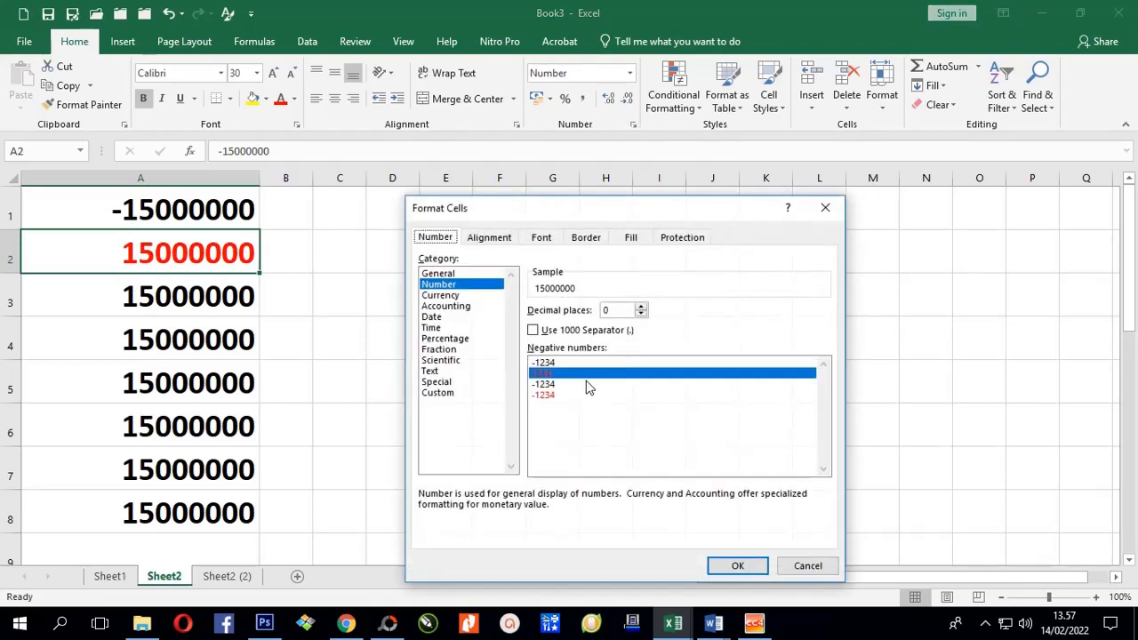
click(544, 396)
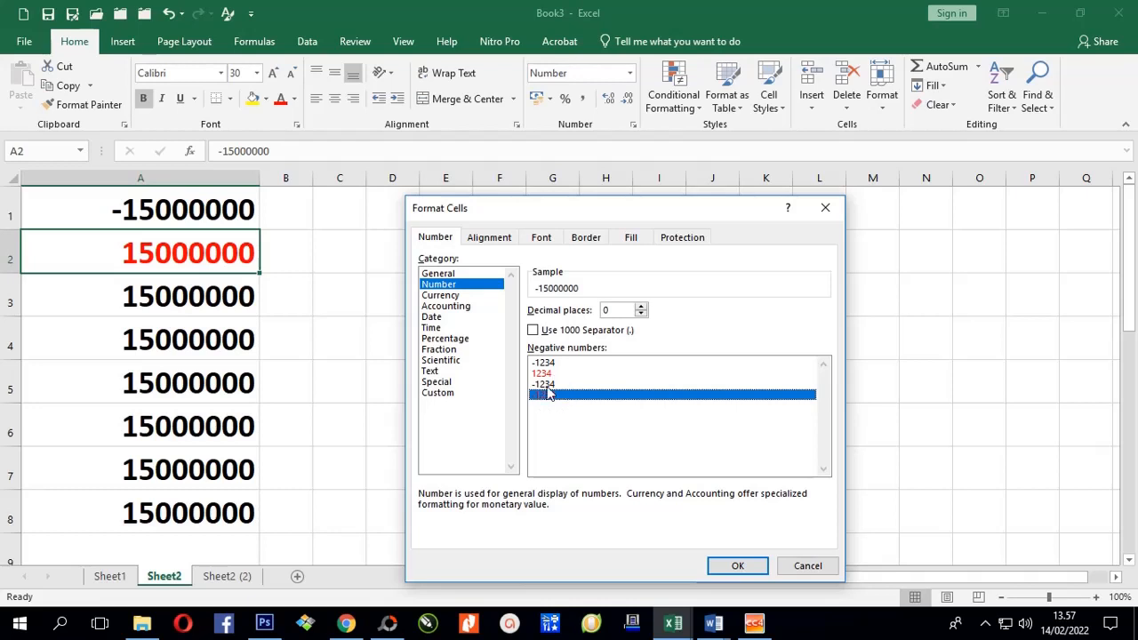
click(734, 566)
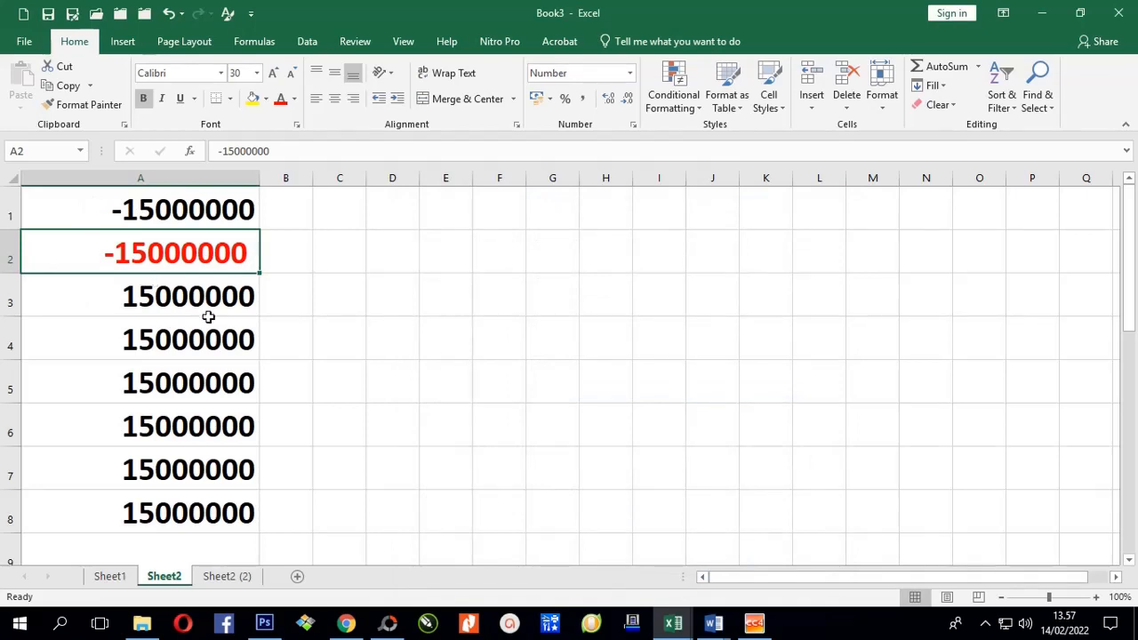
click(318, 298)
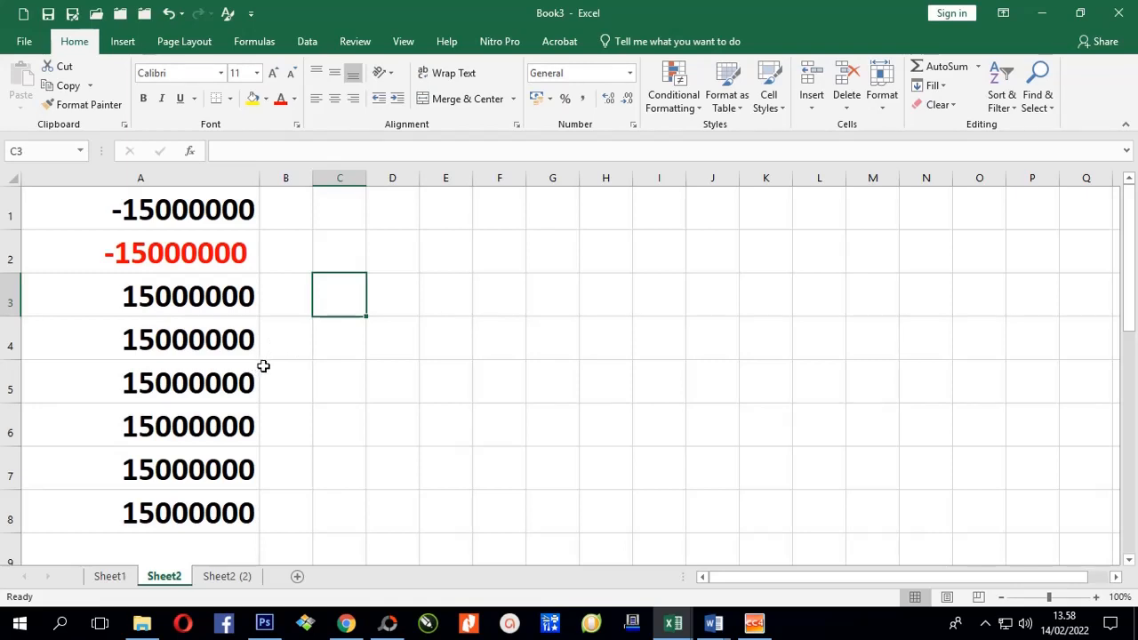
On Sheet2 (2), open a second Format Cells window on the Number category for comparison.
click(219, 575)
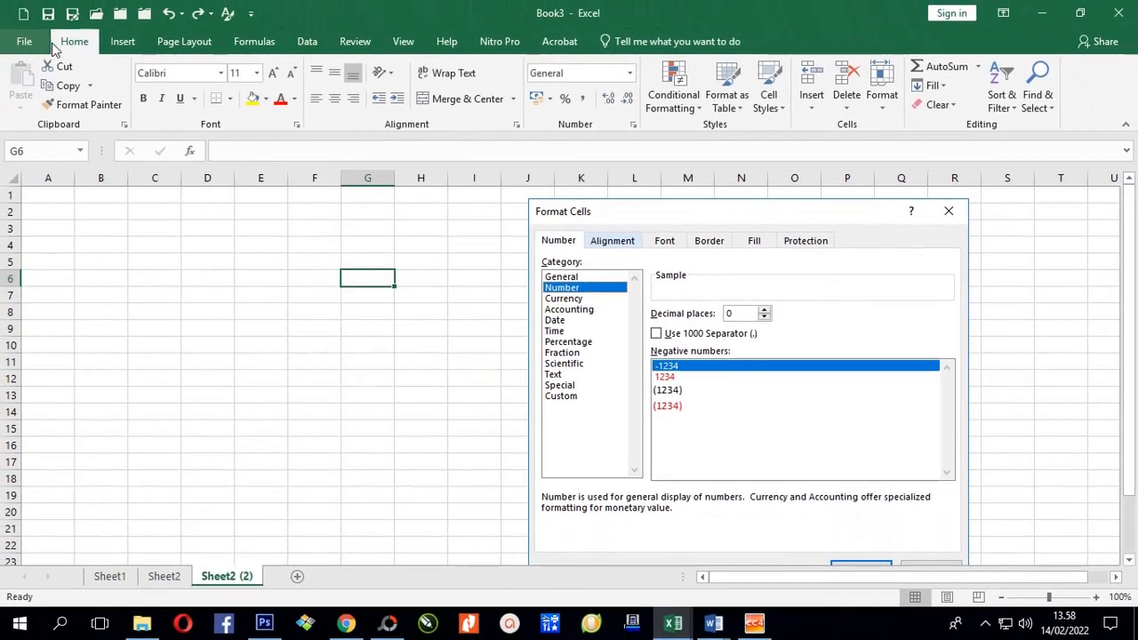
click(632, 126)
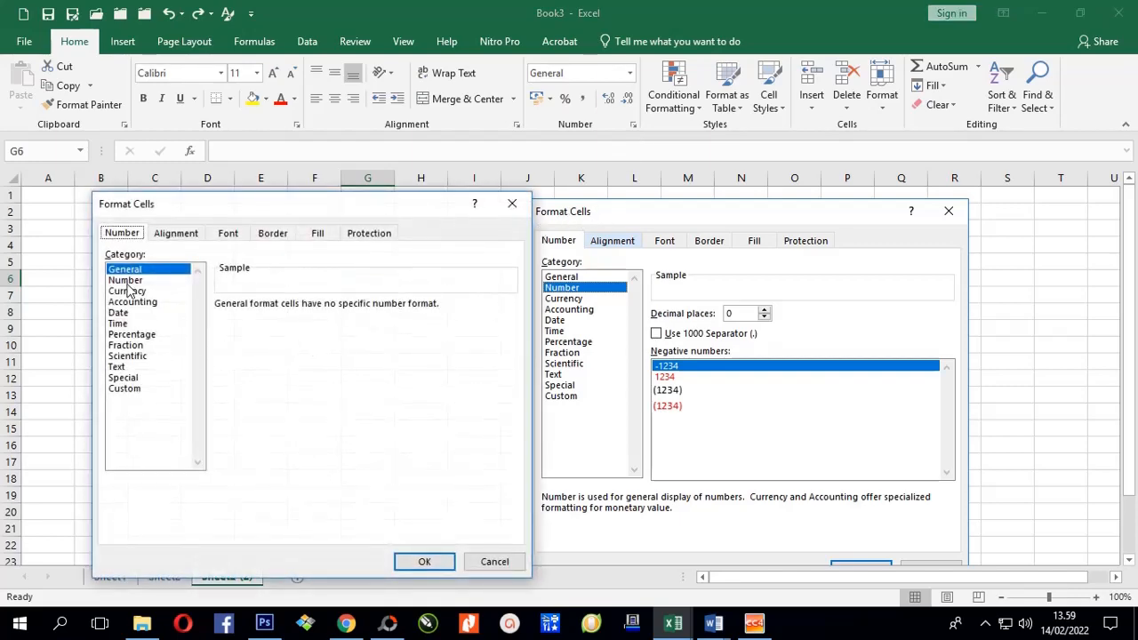
click(125, 280)
drag(255, 206, 683, 213)
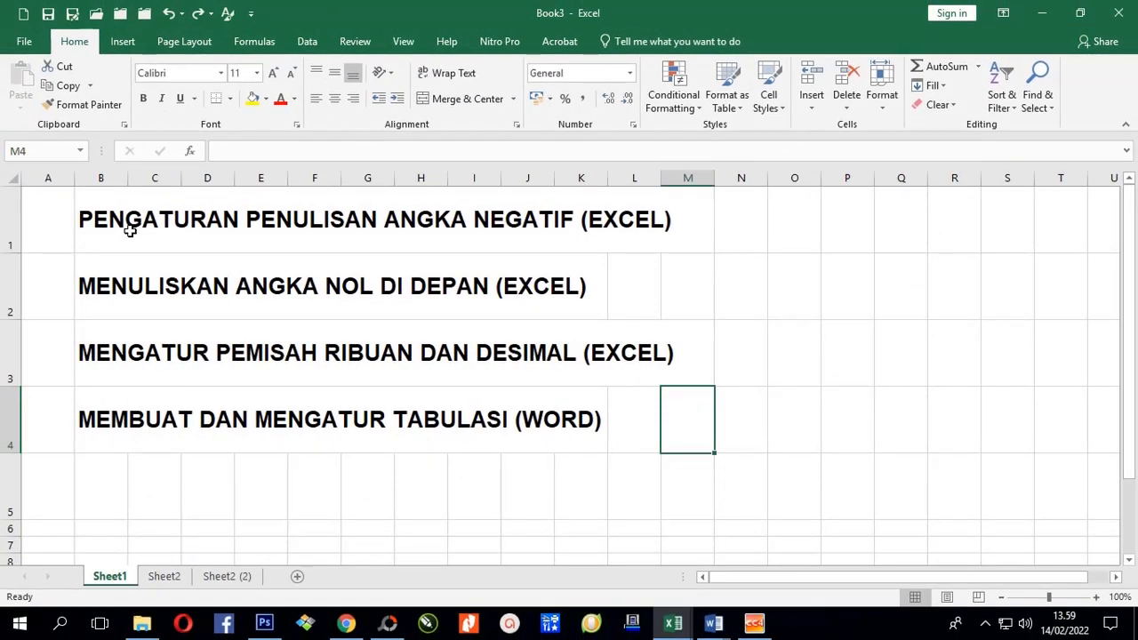
On Sheet2, give A3 the custom 0,00 format so it shows two decimals.
click(169, 576)
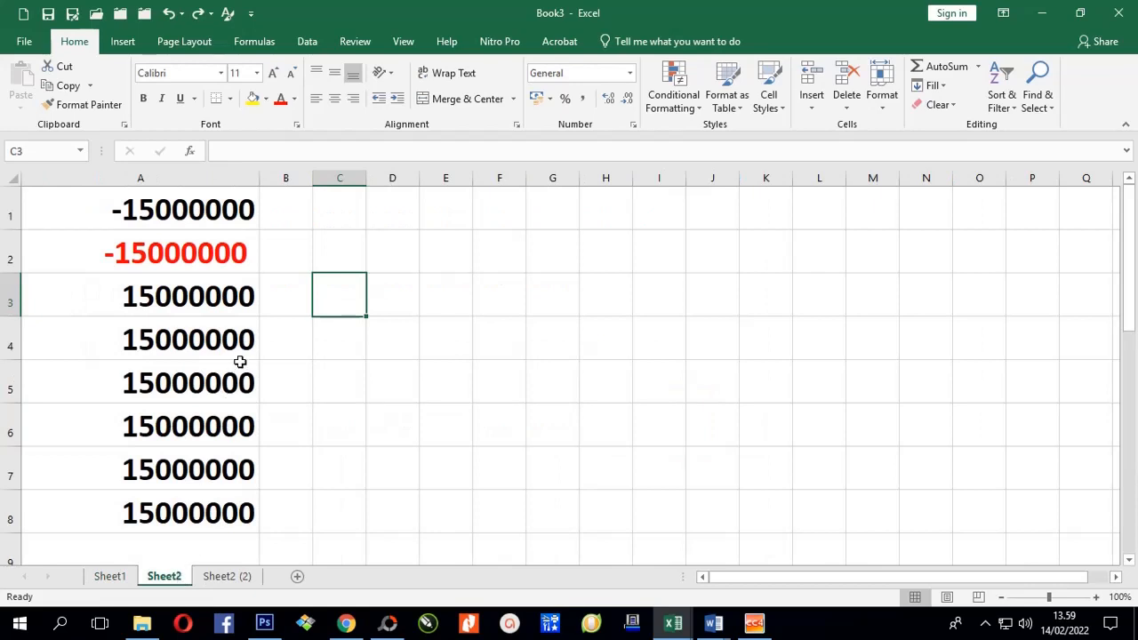
click(182, 300)
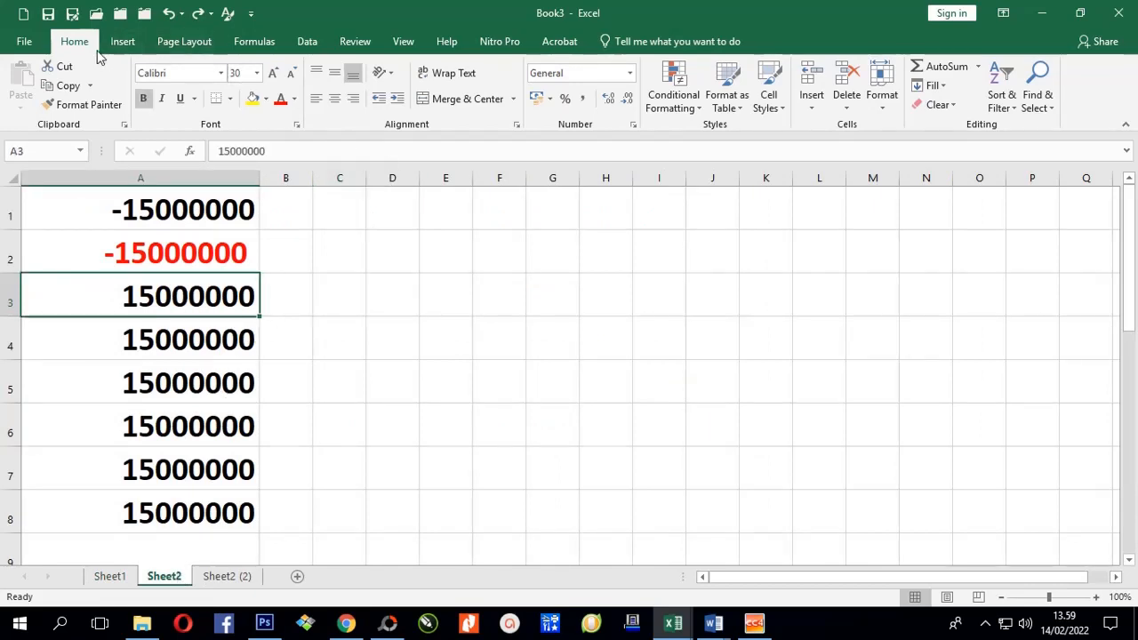
click(633, 130)
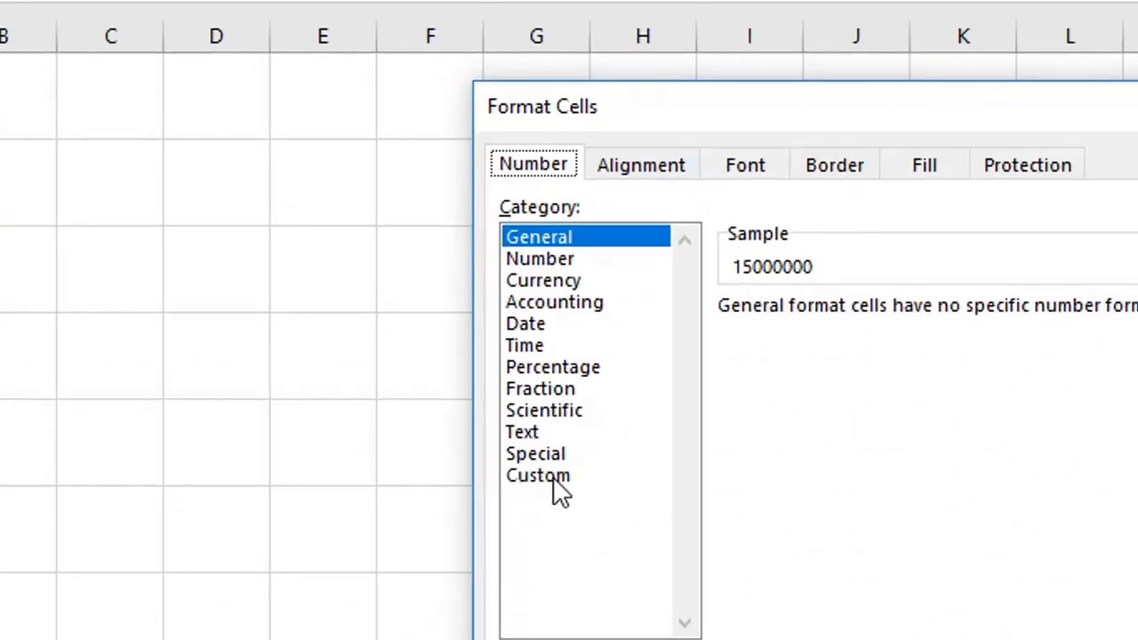
click(555, 478)
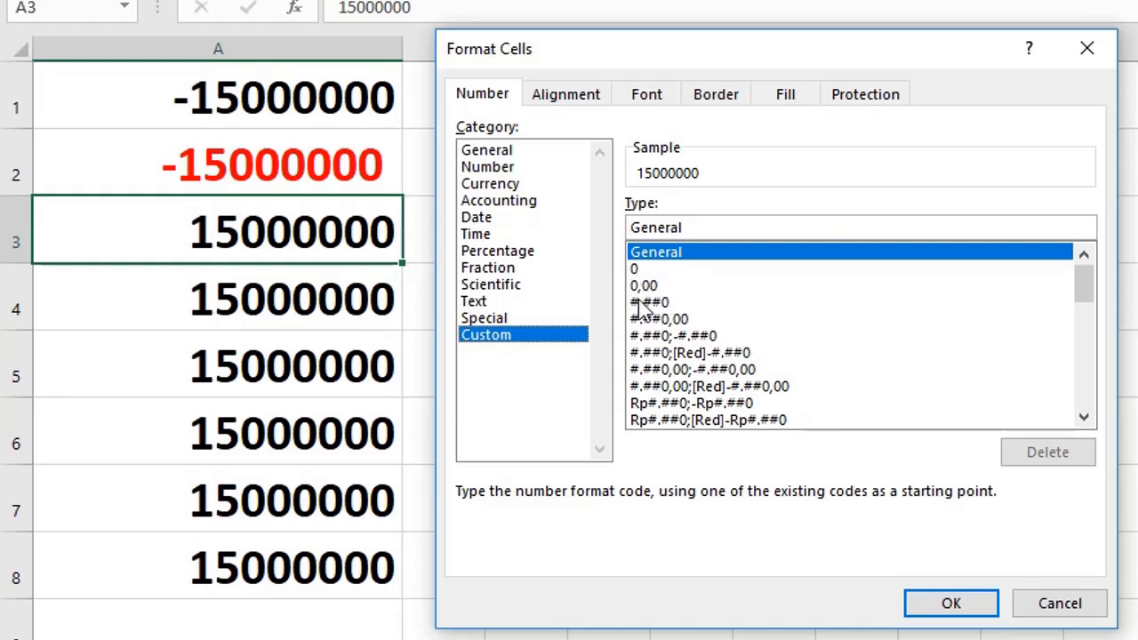
click(653, 288)
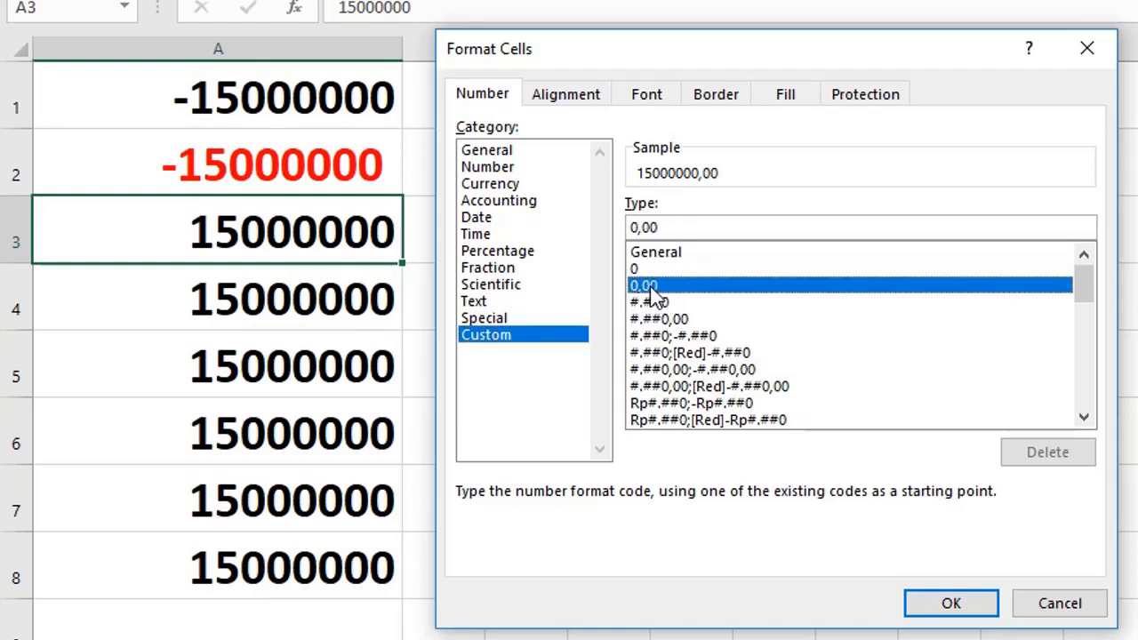
click(944, 604)
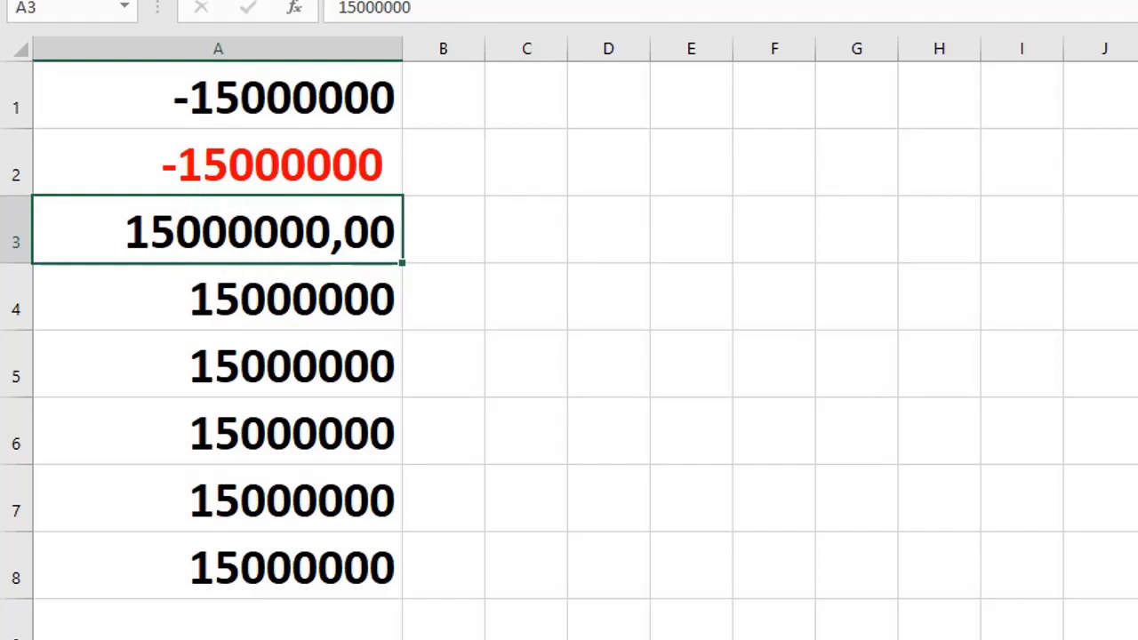
Apply the #.##0 dot thousands separator to A3, then undo it.
key(ctrl+1)
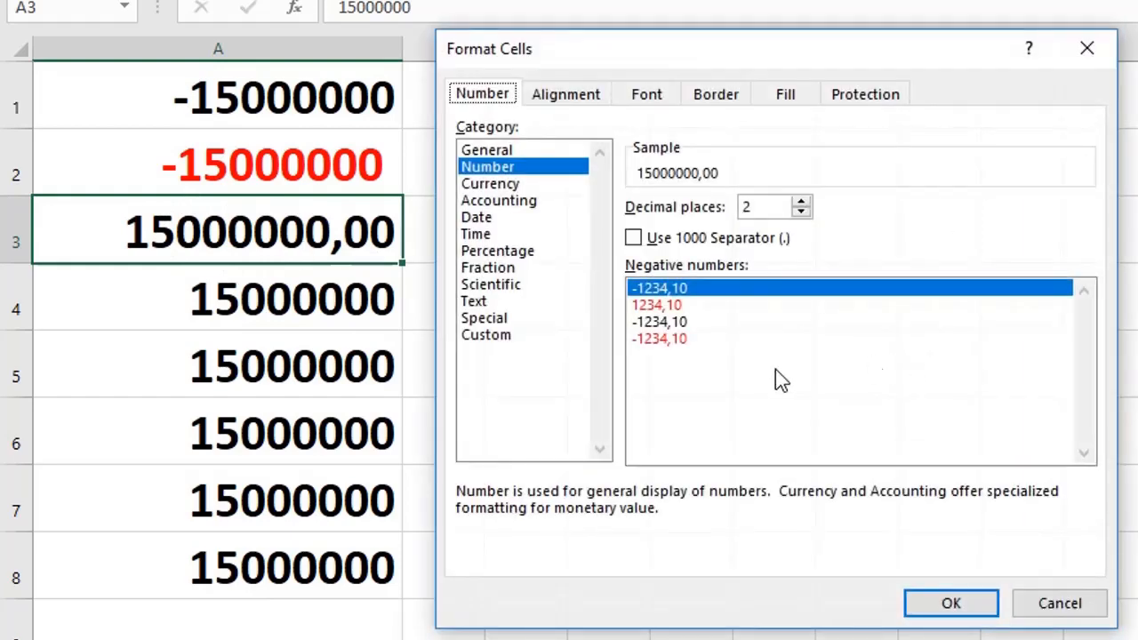
click(500, 343)
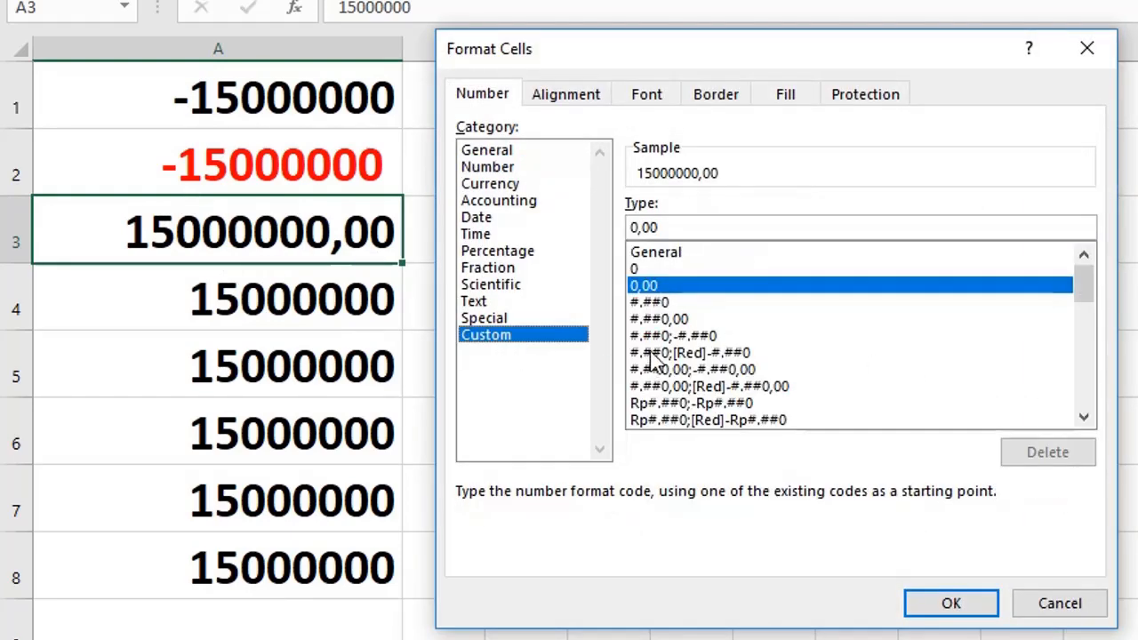
click(647, 304)
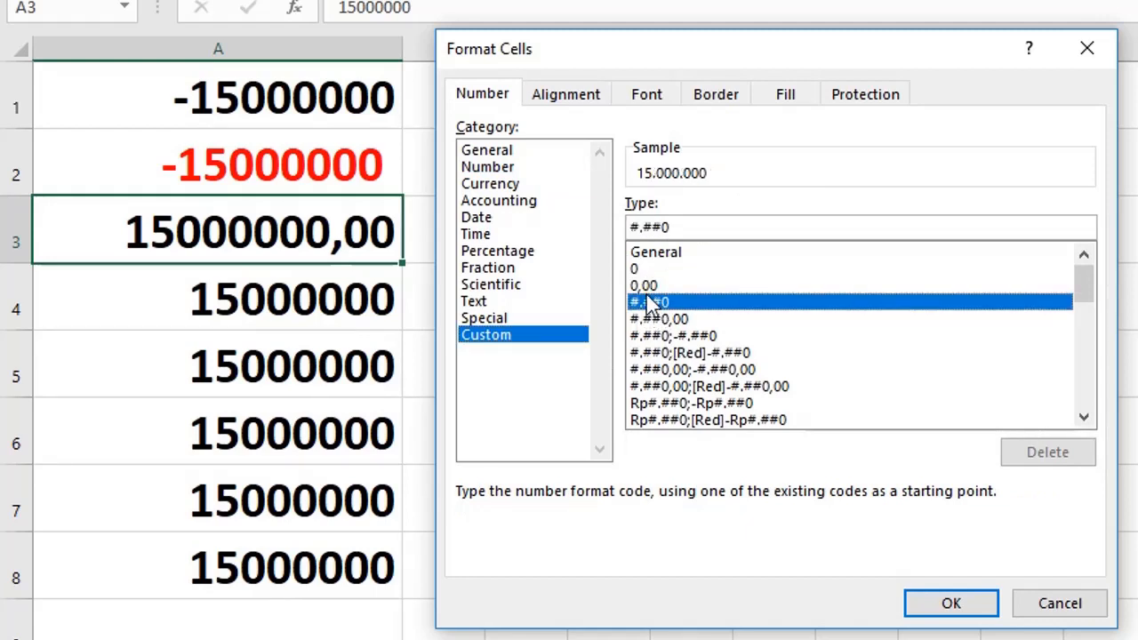
click(944, 607)
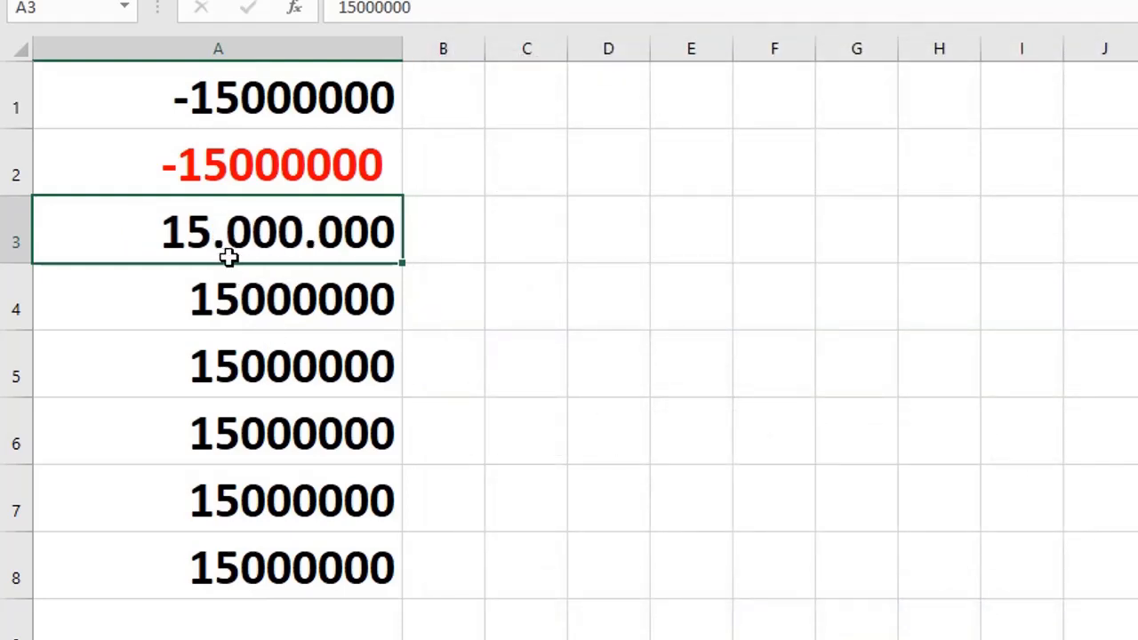
key(ctrl+z)
click(257, 288)
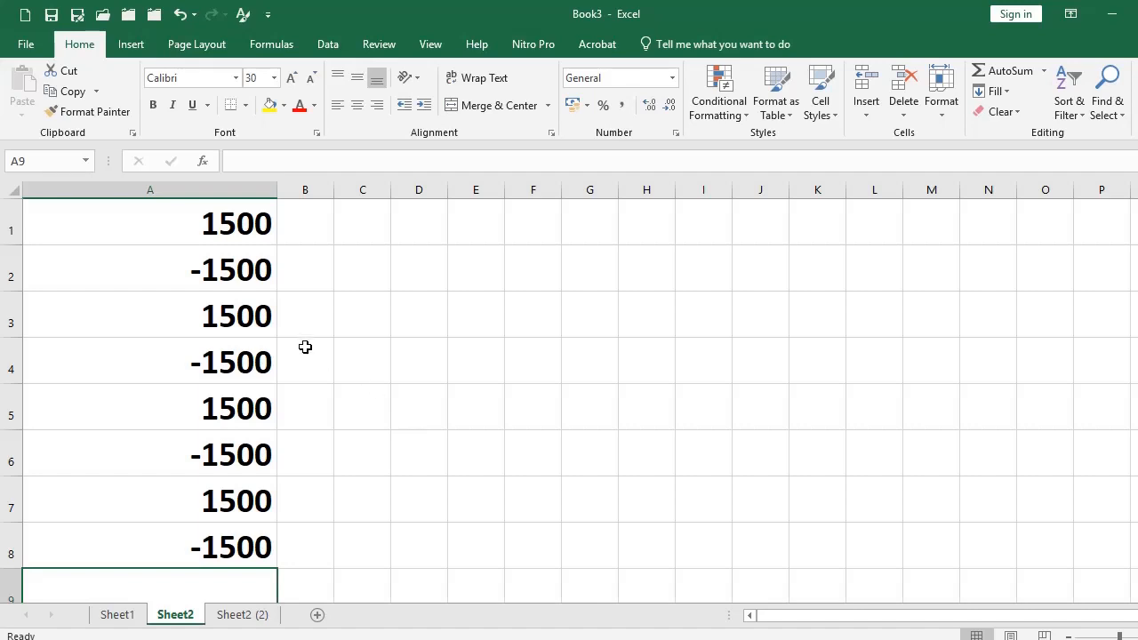
Select the eight values in A1:A8.
click(231, 283)
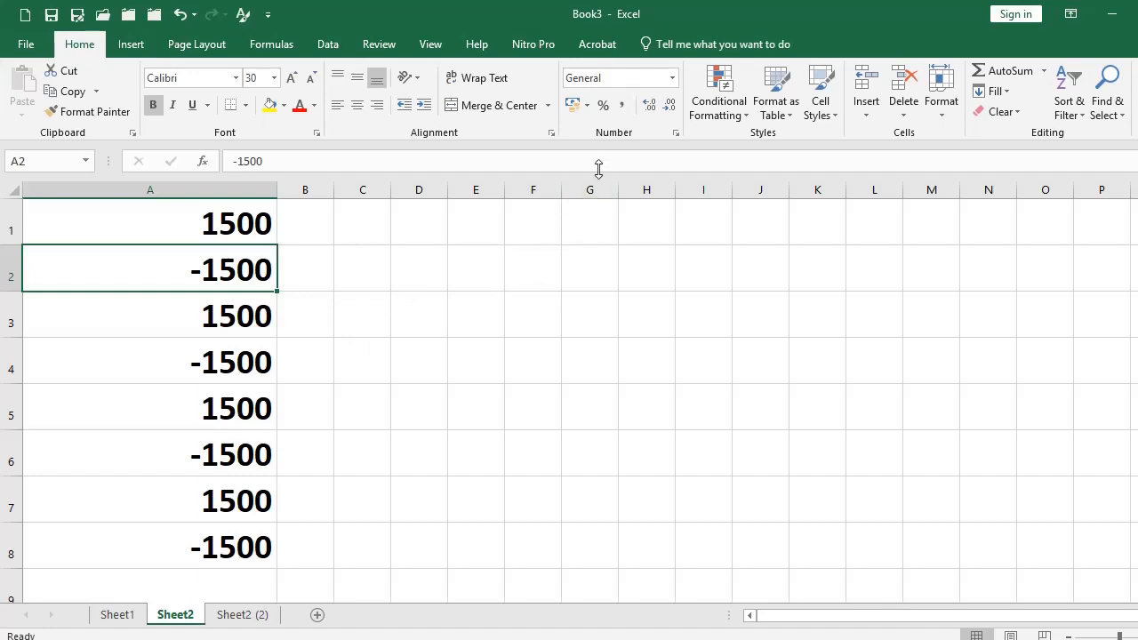
click(224, 223)
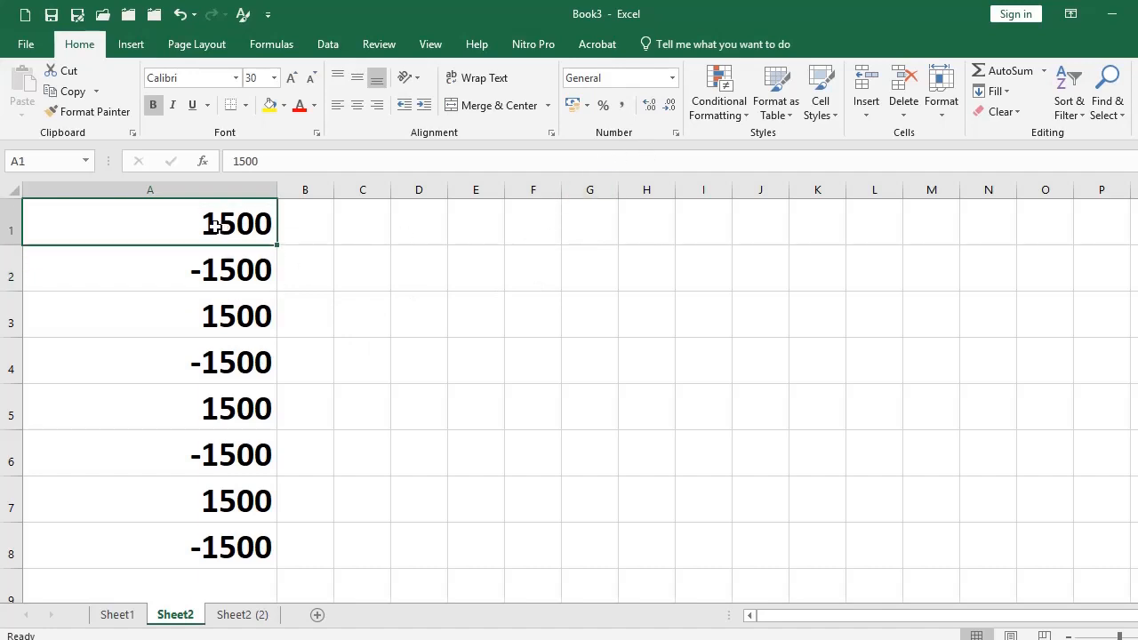
click(233, 282)
click(236, 317)
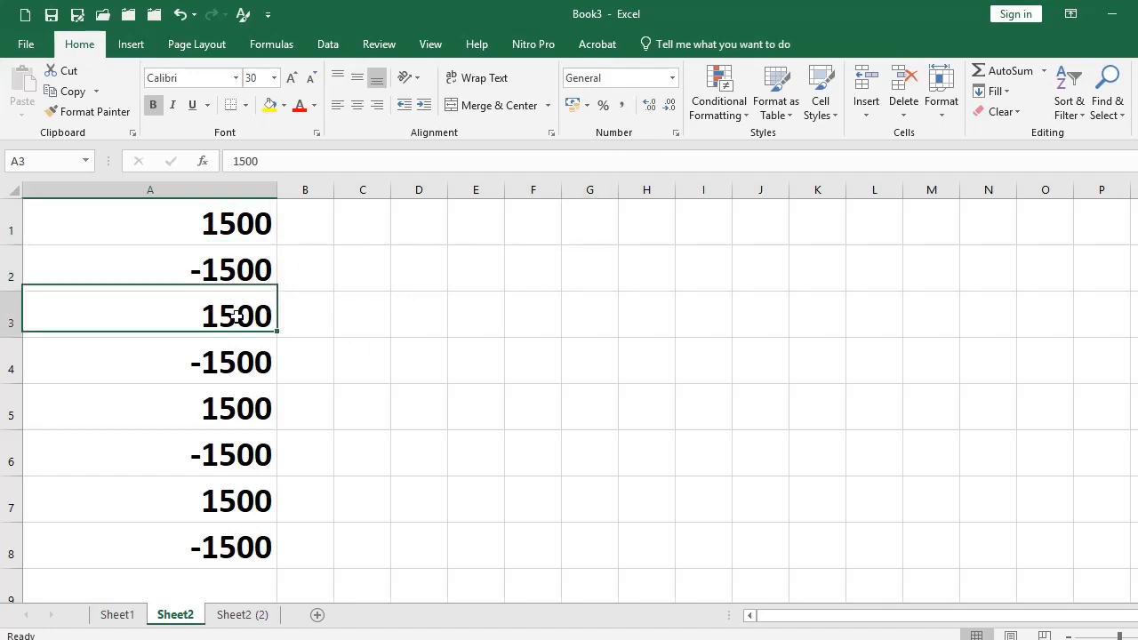
click(236, 361)
click(256, 229)
drag(246, 220, 200, 543)
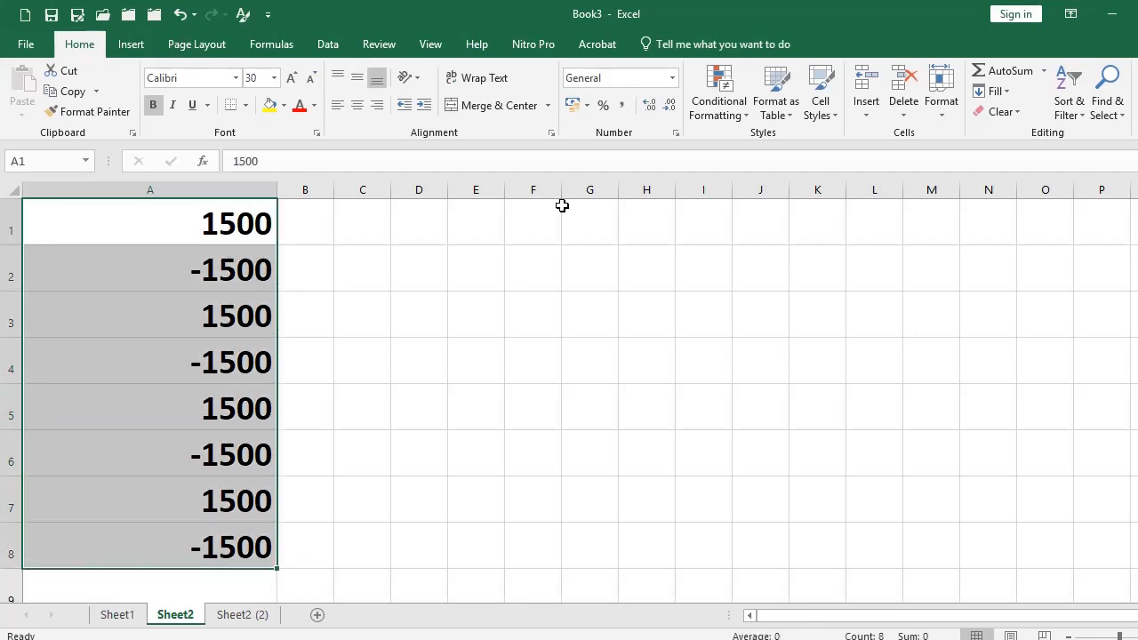
Apply the custom format #.##0;[Red]-#.##0 to the column and reopen the format settings.
click(676, 134)
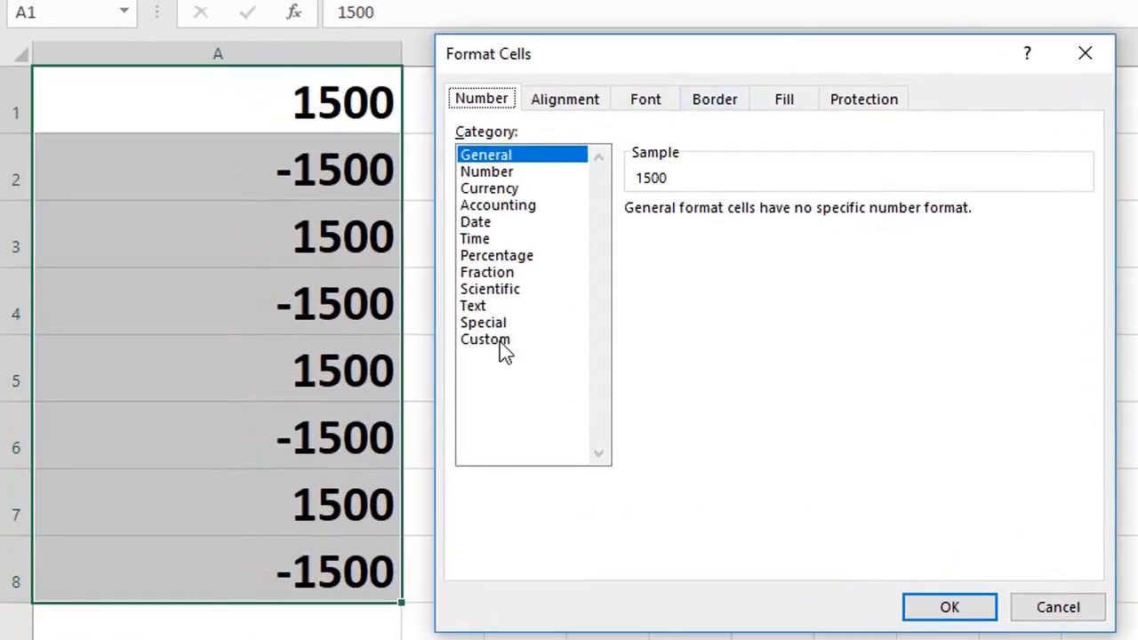
click(484, 340)
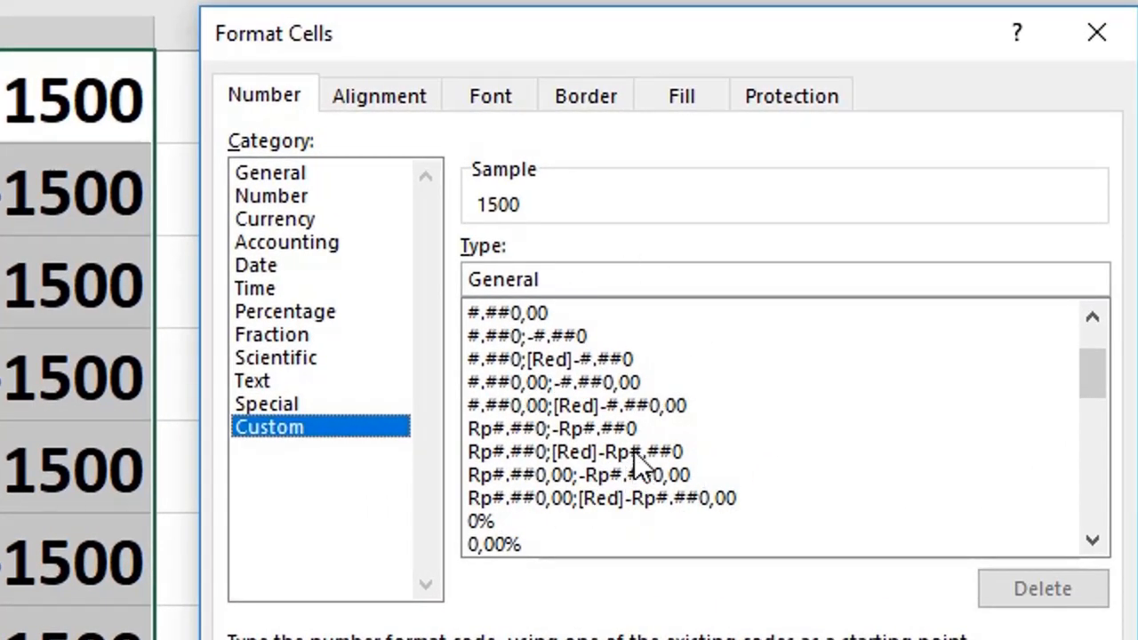
click(557, 360)
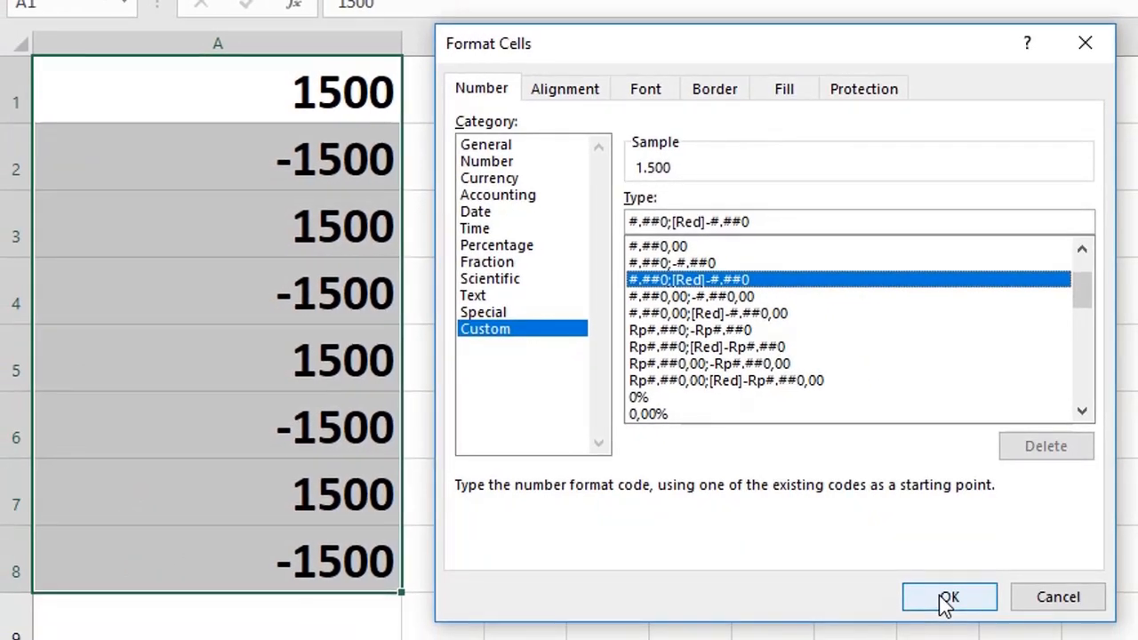
click(946, 600)
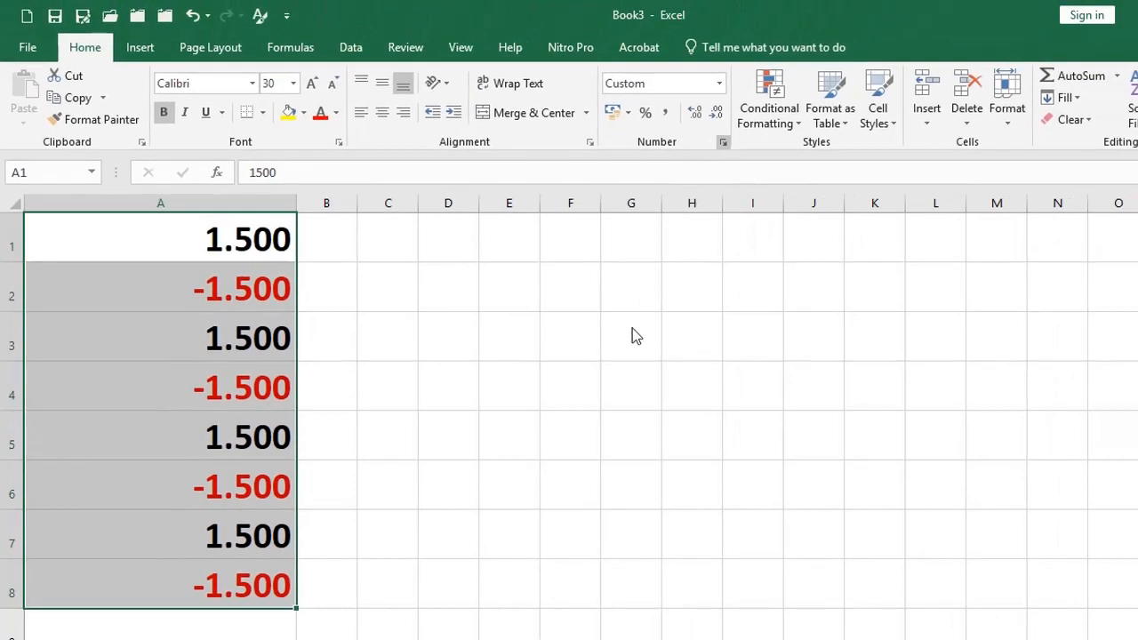
key(ctrl+1)
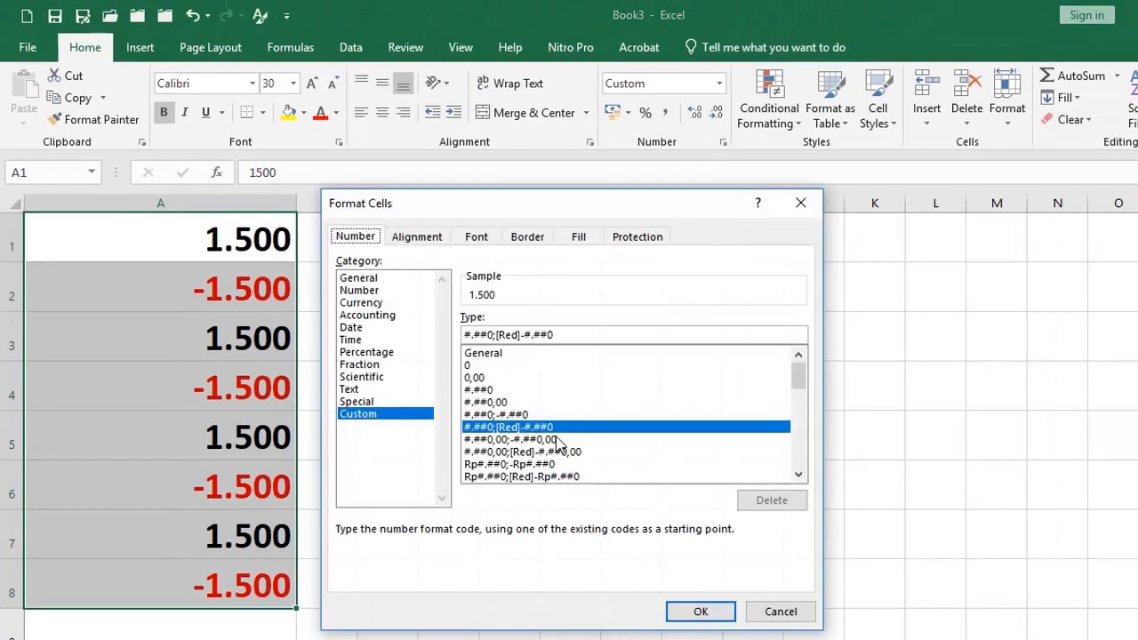
click(510, 427)
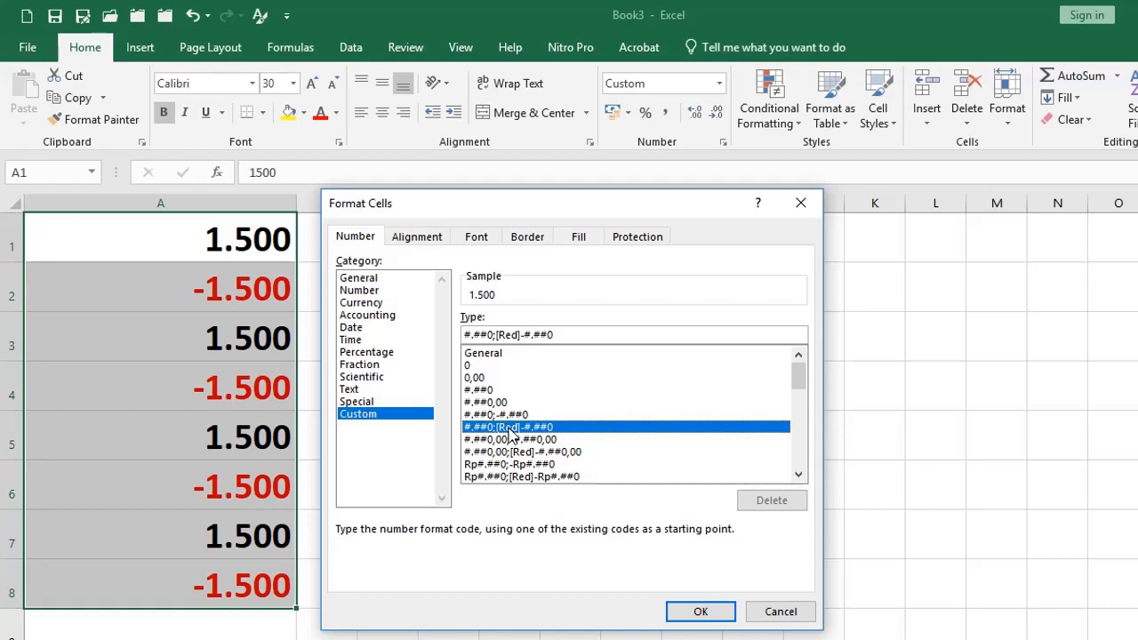
Change the custom code to #.##0;[Green]-#.##0 so negatives show in green.
click(507, 334)
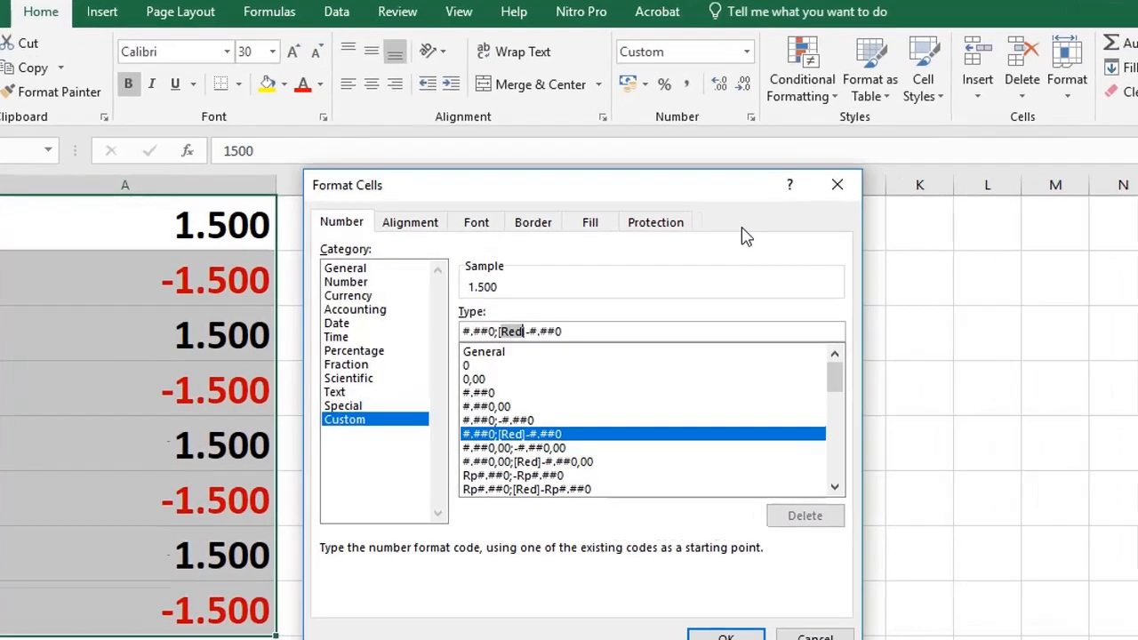
text(Green)
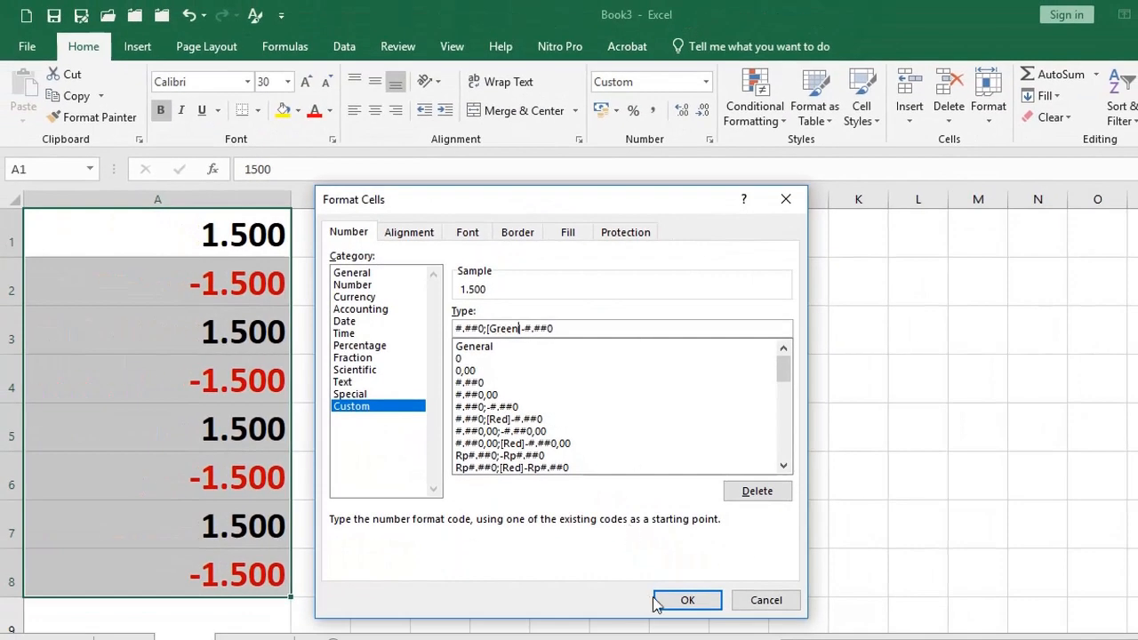
click(673, 597)
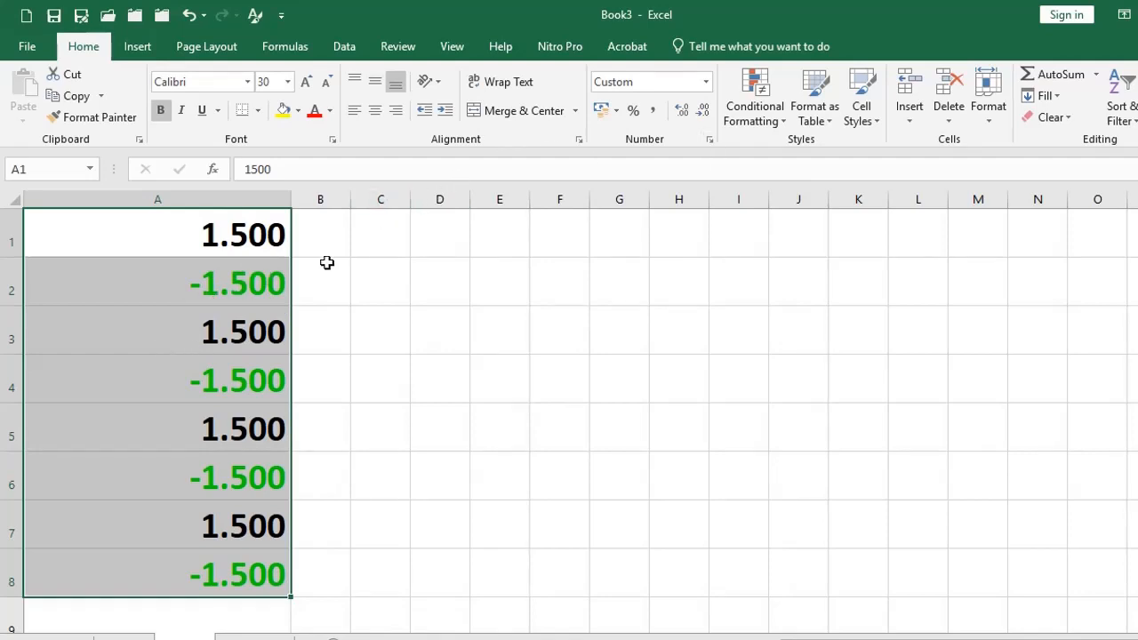
Change the negative part to red parenthesised values in the custom format code.
click(709, 141)
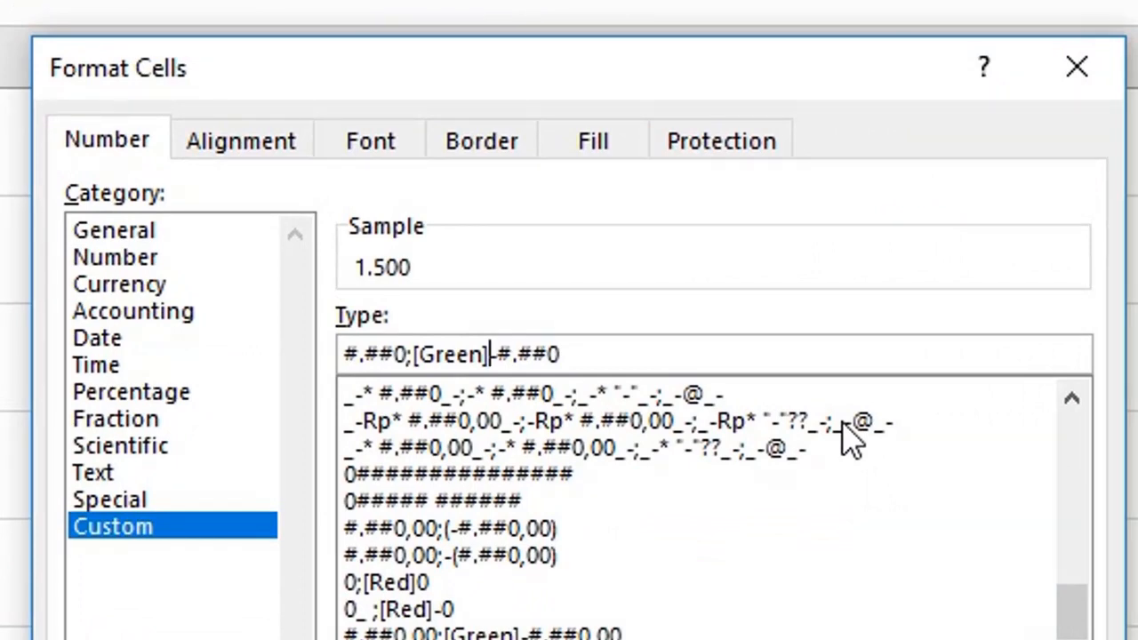
text(()
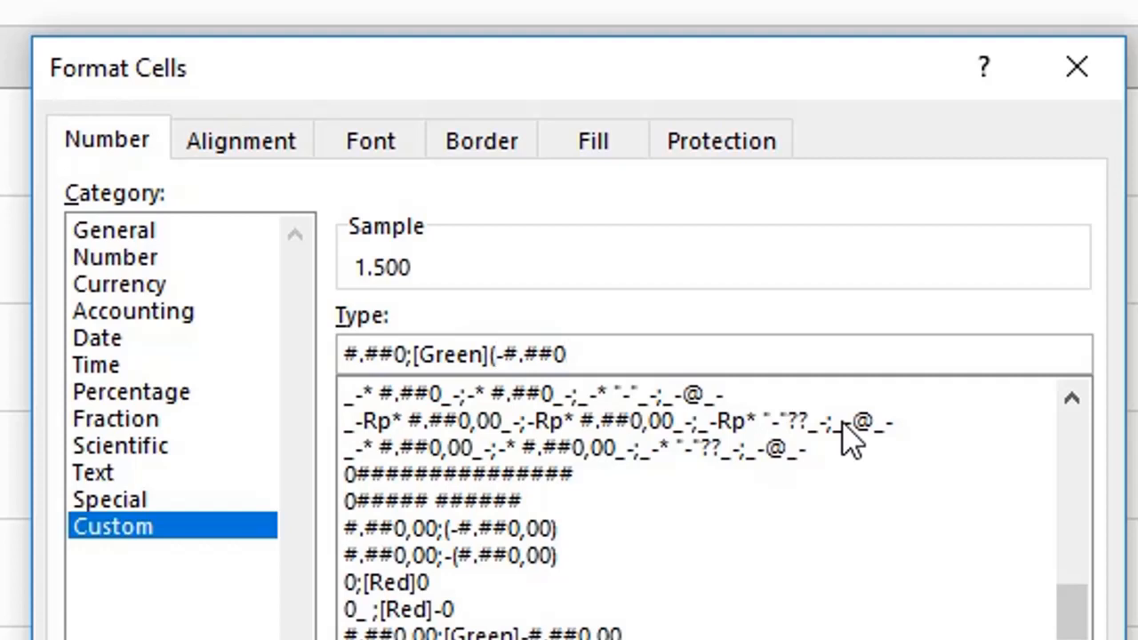
key(Right)
click(488, 356)
key(BackSpace)
key(BackSpace)
key(BackSpace)
key(BackSpace)
key(BackSpace)
key(BackSpace)
key(BackSpace)
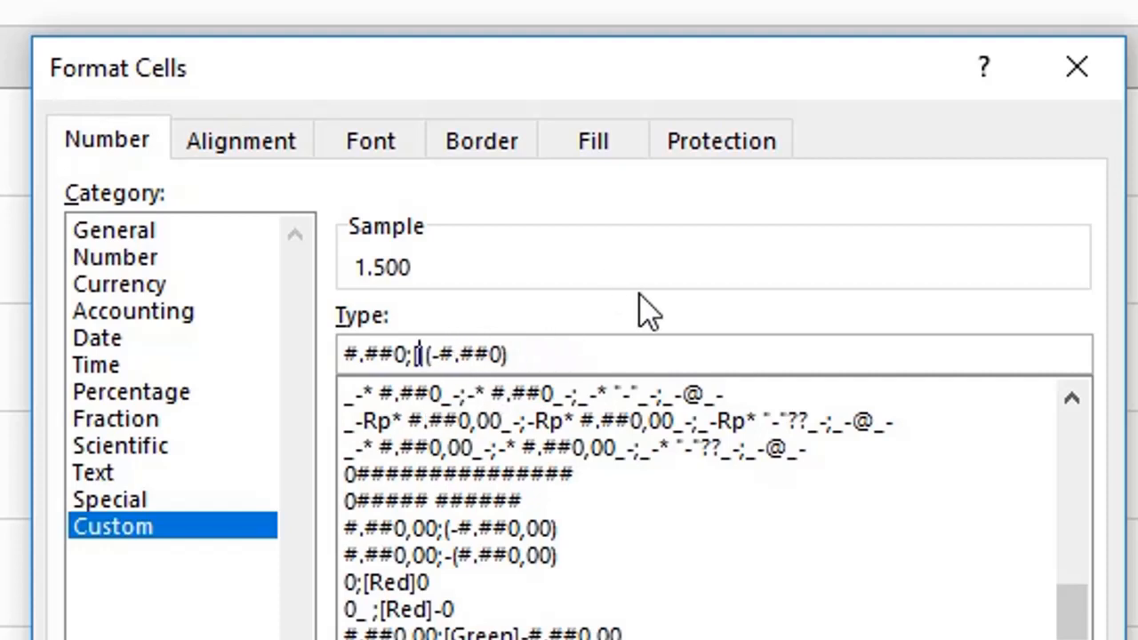
text([Red)
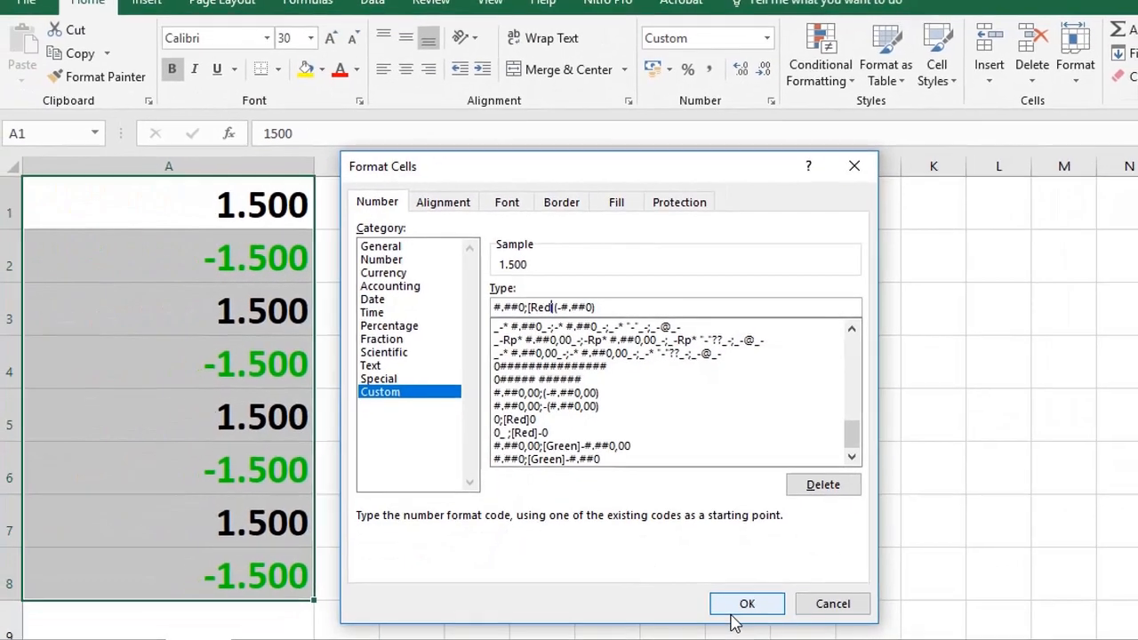
click(747, 603)
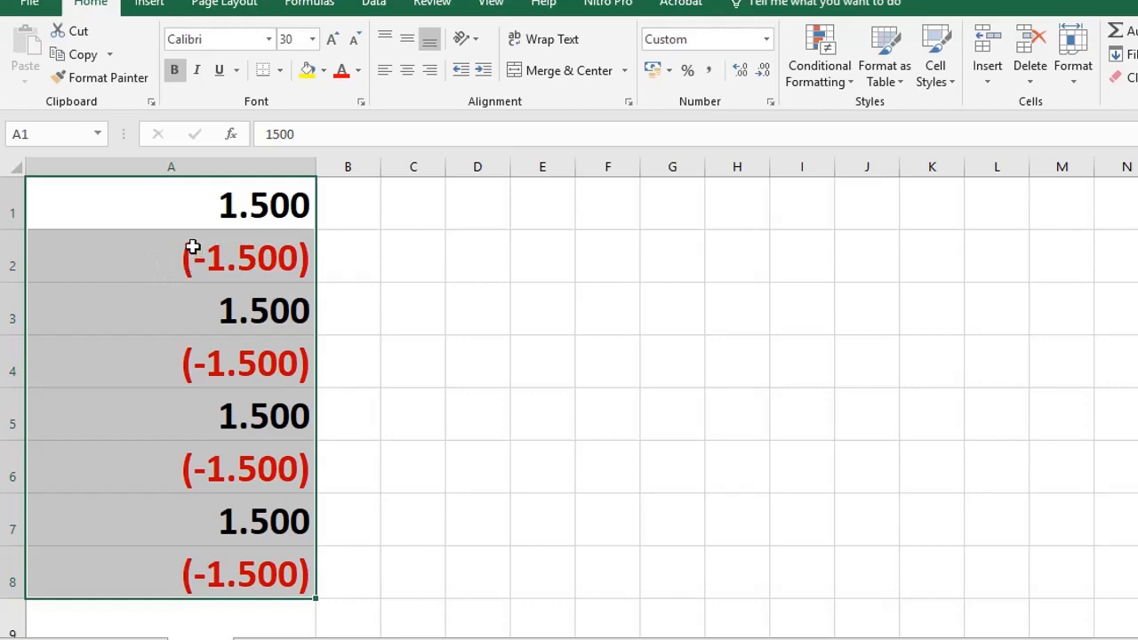
Move the minus outside the parentheses, giving #.##0;[Red]-(#.##0) so negatives read -(1.500).
click(770, 101)
click(563, 307)
key(BackSpace)
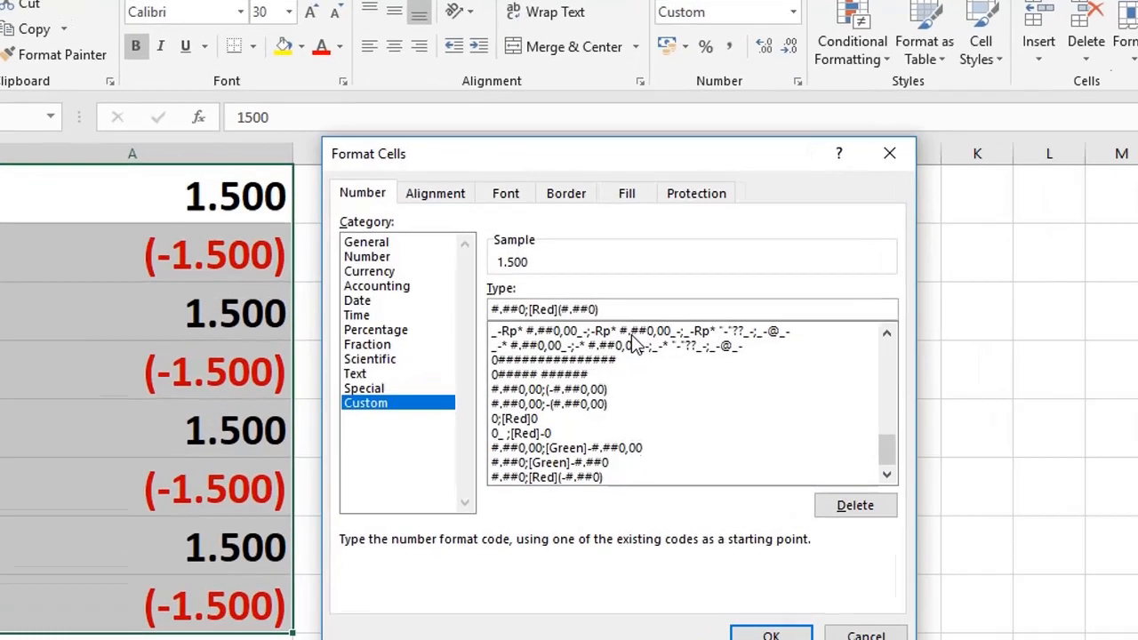
text(-)
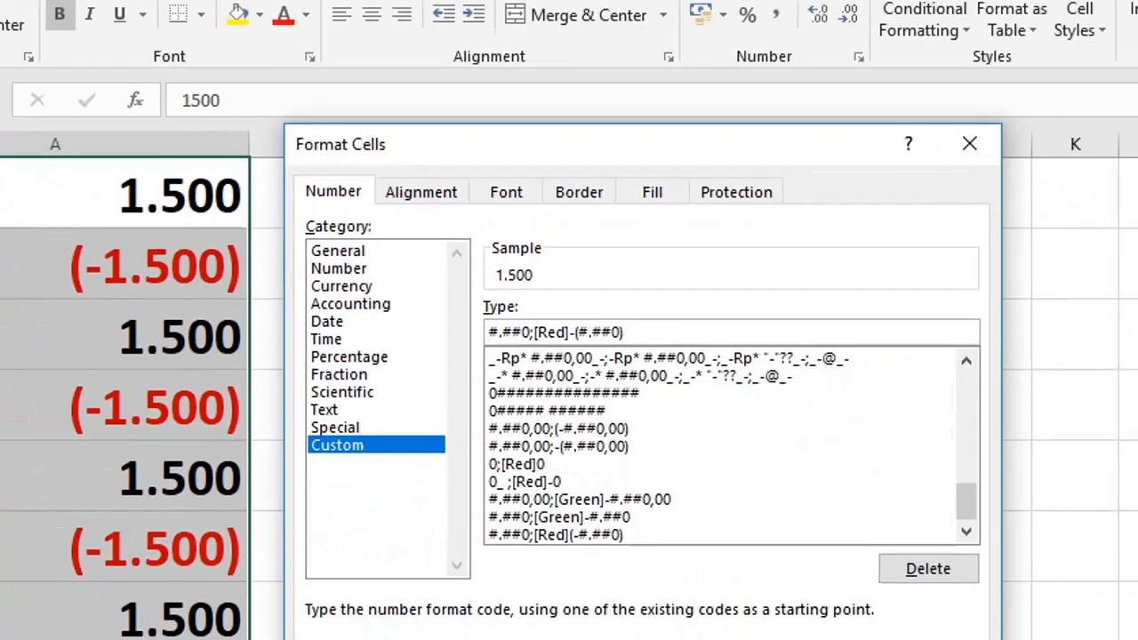
key(Return)
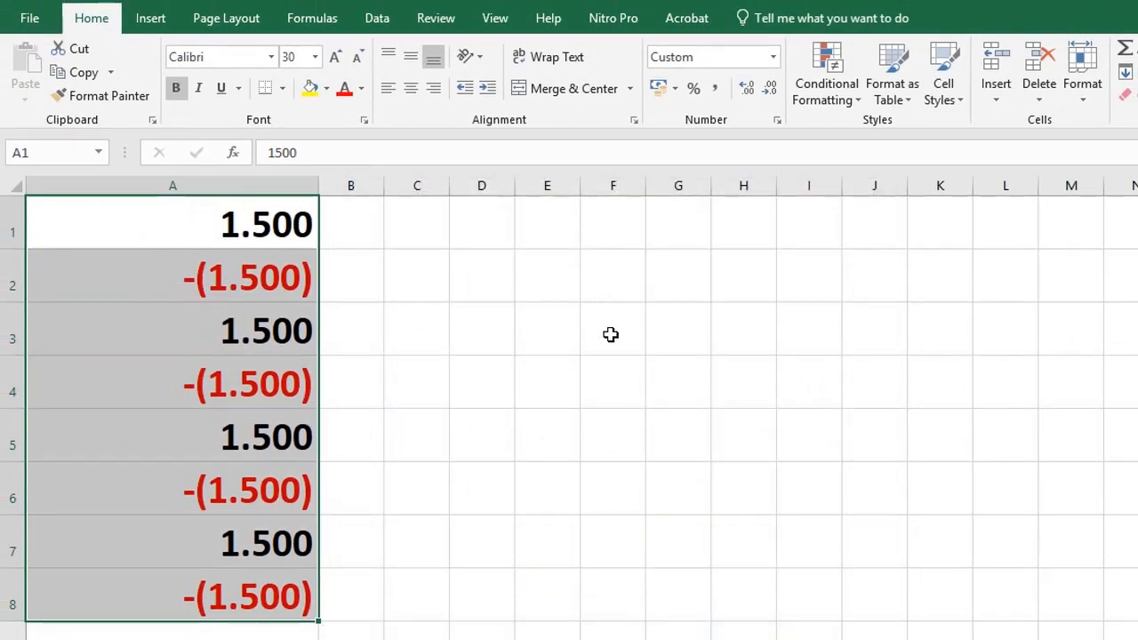
Clear the existing custom format code for column A.
click(776, 121)
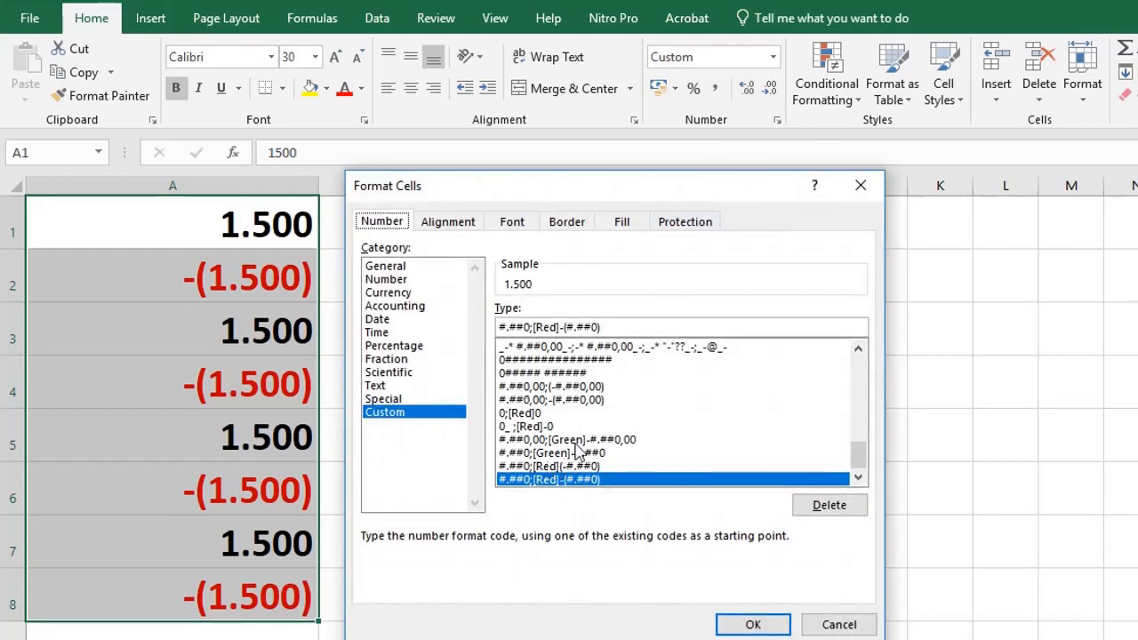
scroll(578, 435, up, 10)
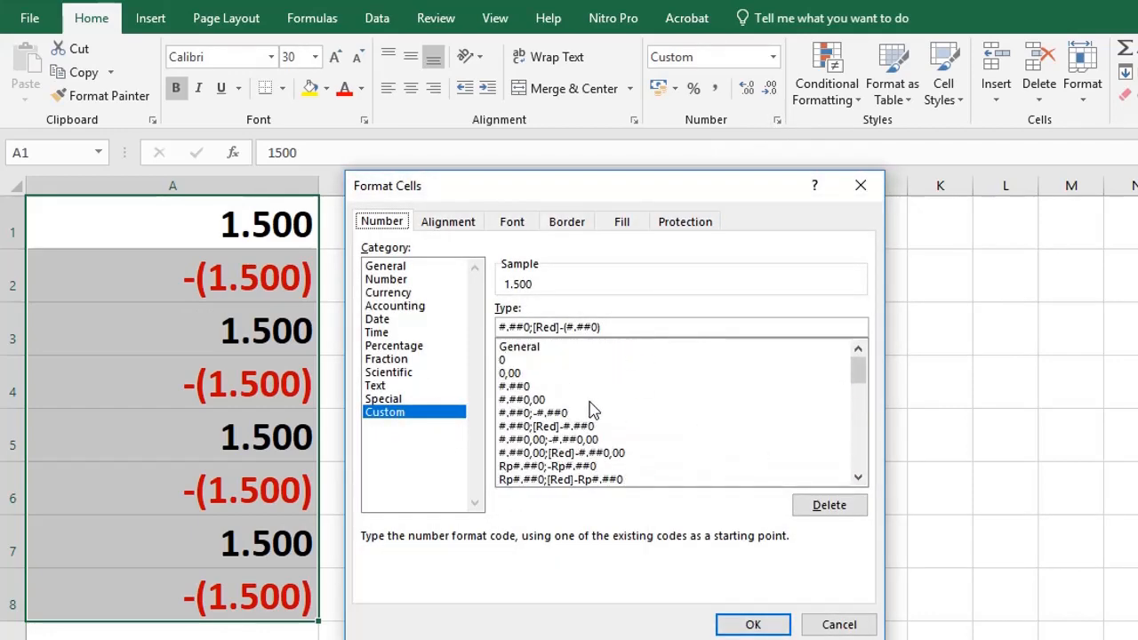
drag(608, 327, 459, 332)
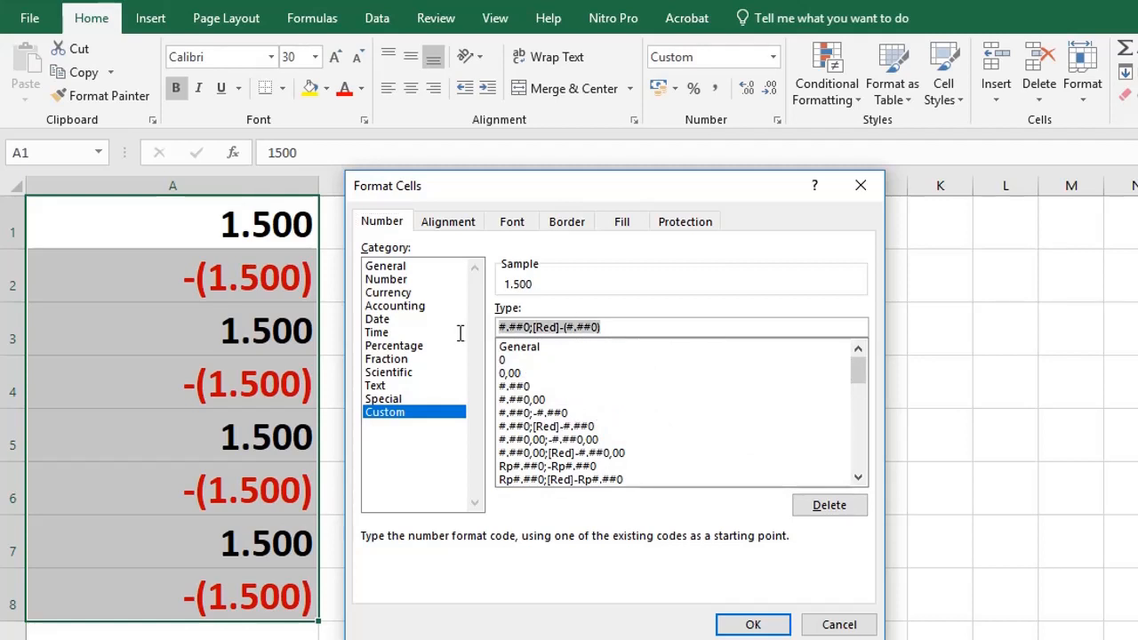
key(Delete)
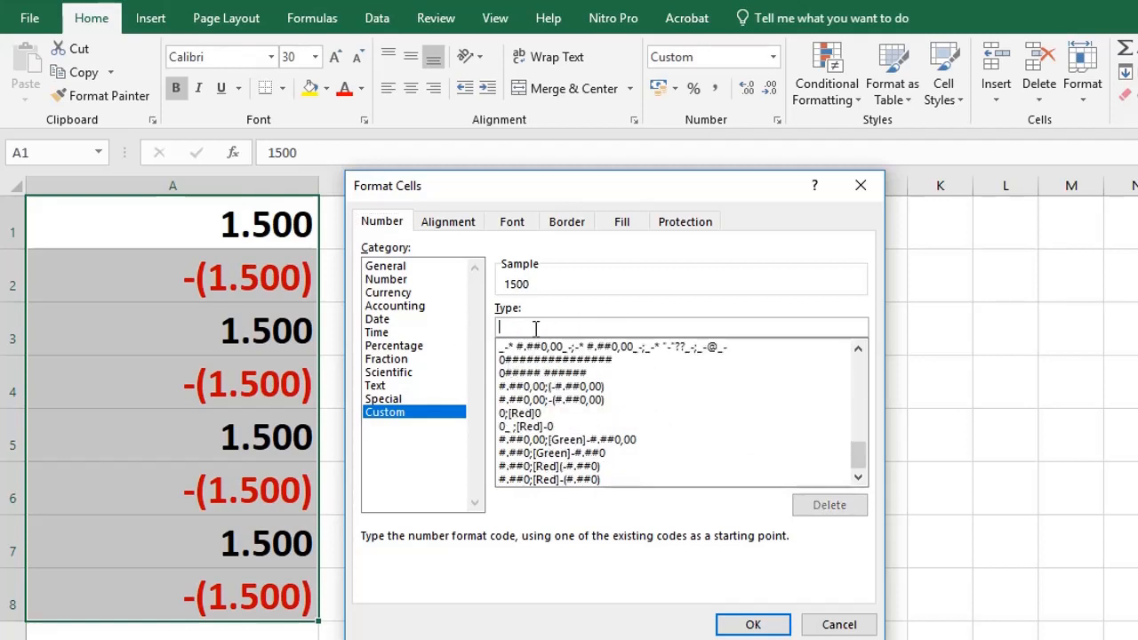
drag(856, 452, 871, 355)
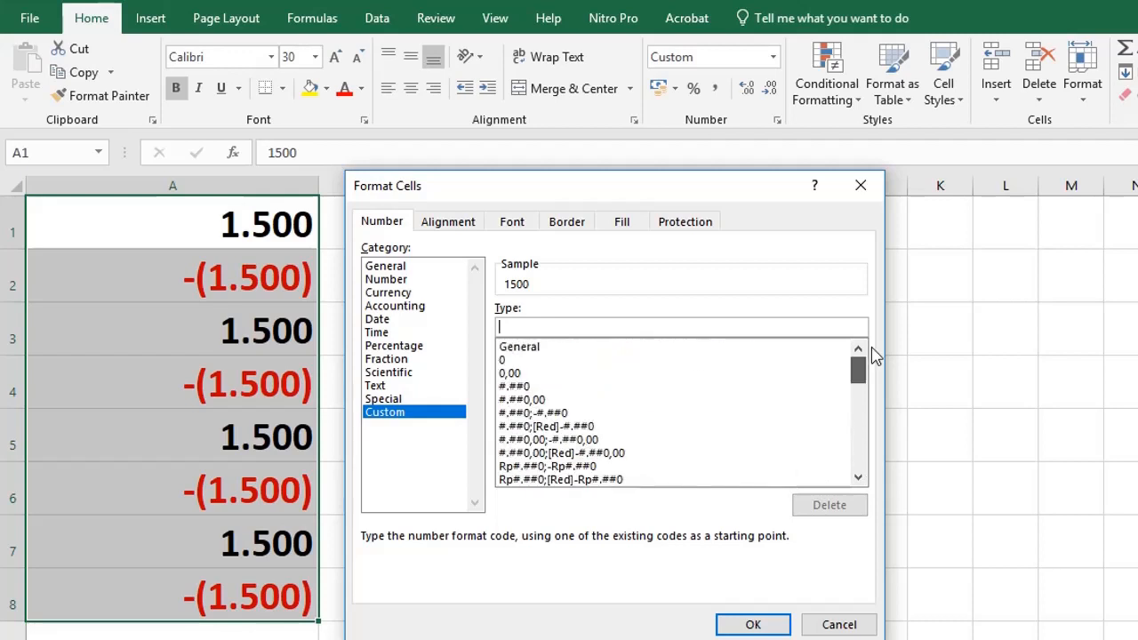
scroll(560, 448, down, 10)
Pick the two-decimal format and delete [Green], leaving #.##0,00;- #.##0,00.
click(558, 439)
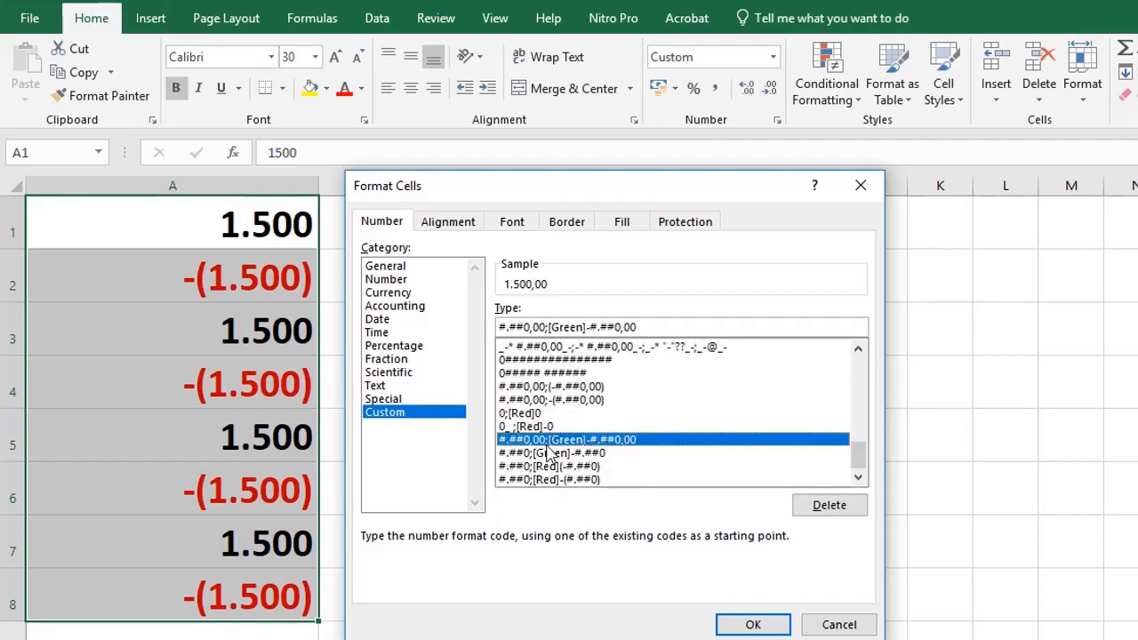
click(552, 327)
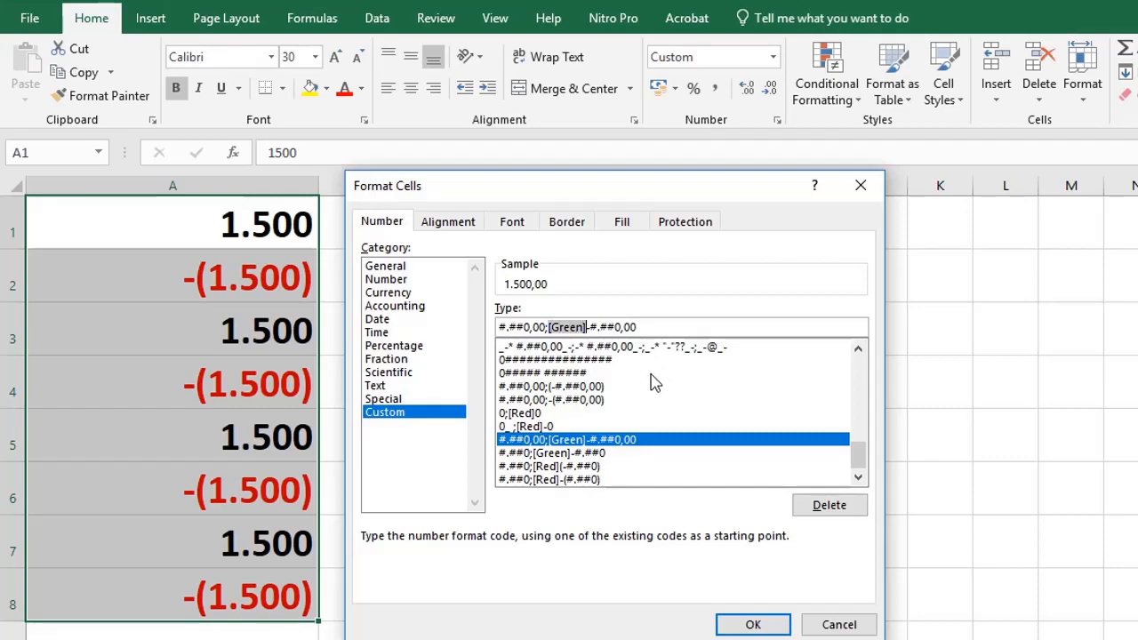
key(Delete)
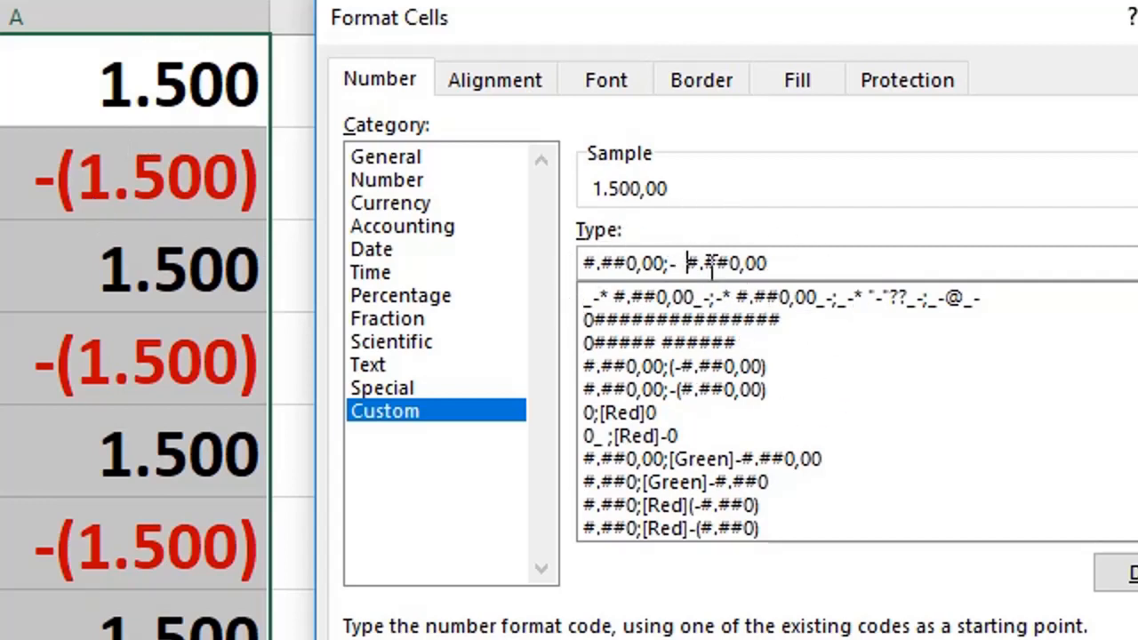
key(Return)
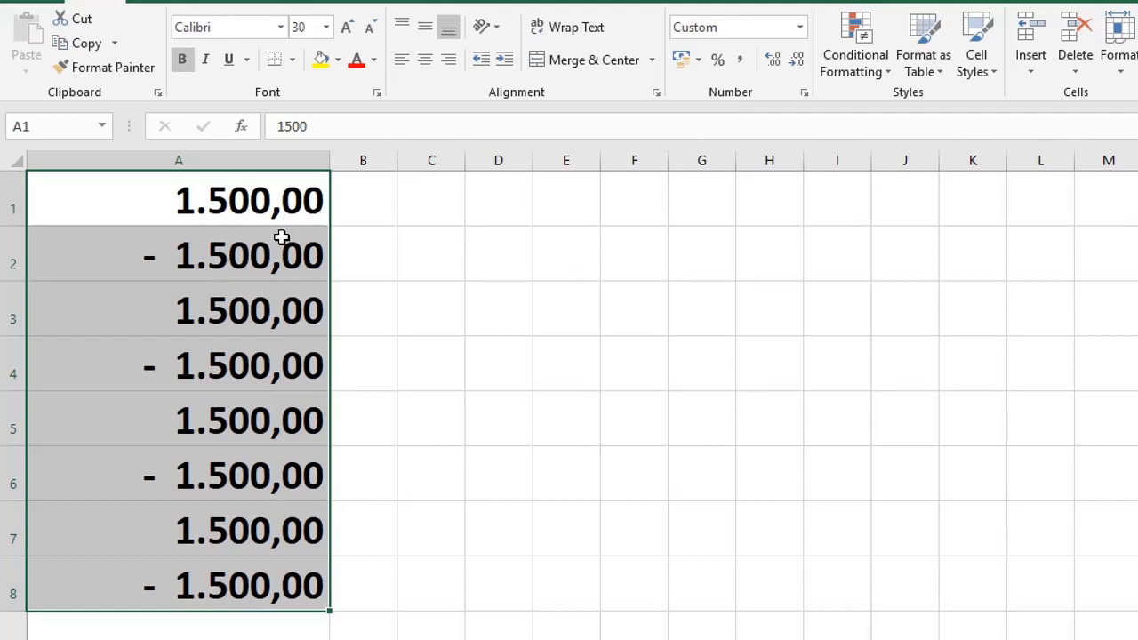
key(ctrl+1)
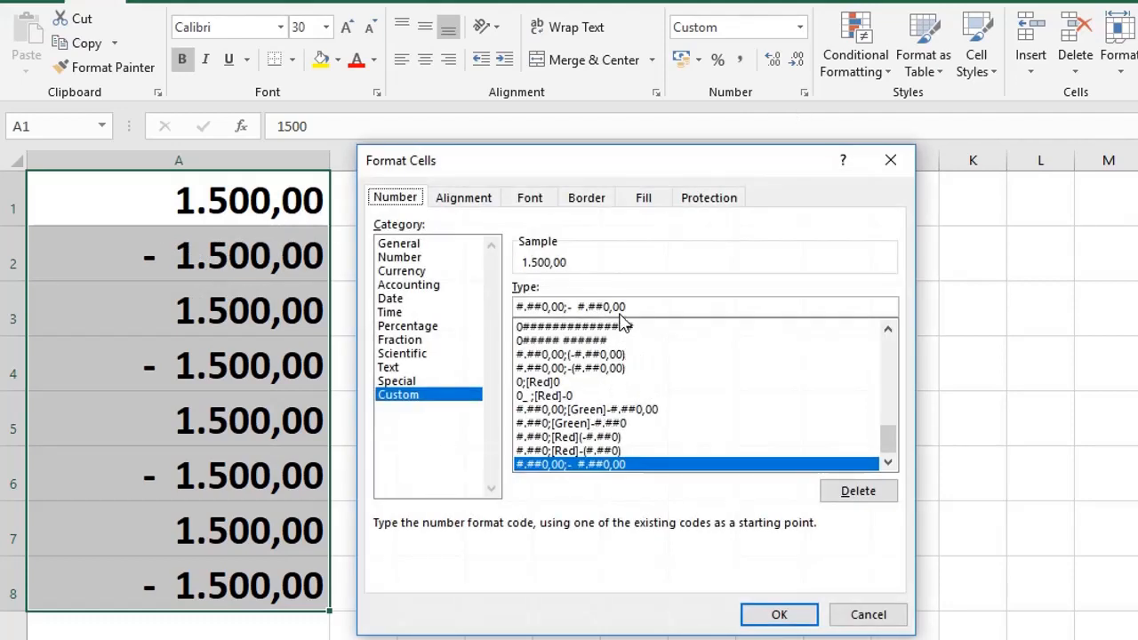
Remove the ,00 decimals from both parts, leaving #.##0,;- #.##0, for column A.
click(635, 307)
drag(613, 307, 658, 314)
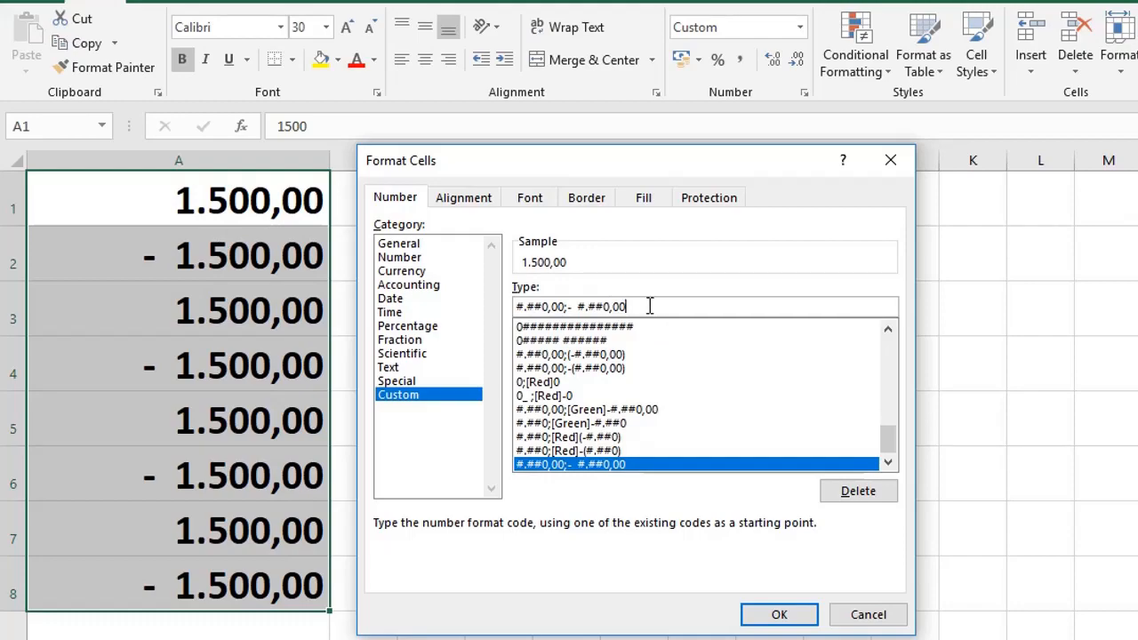
key(BackSpace)
key(BackSpace)
key(BackSpace)
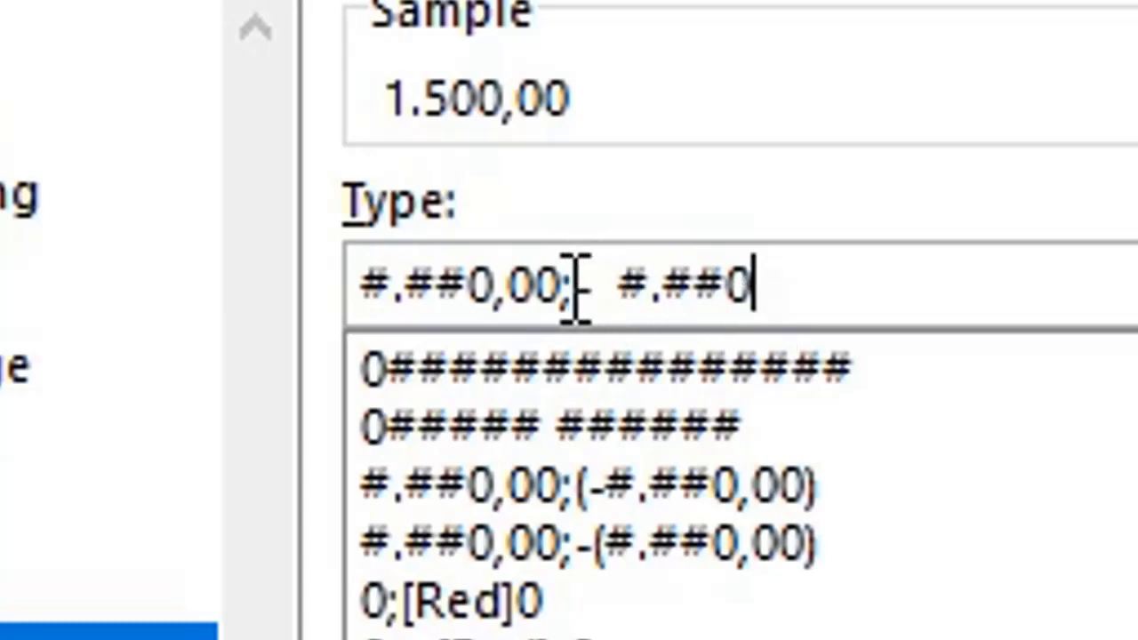
click(531, 283)
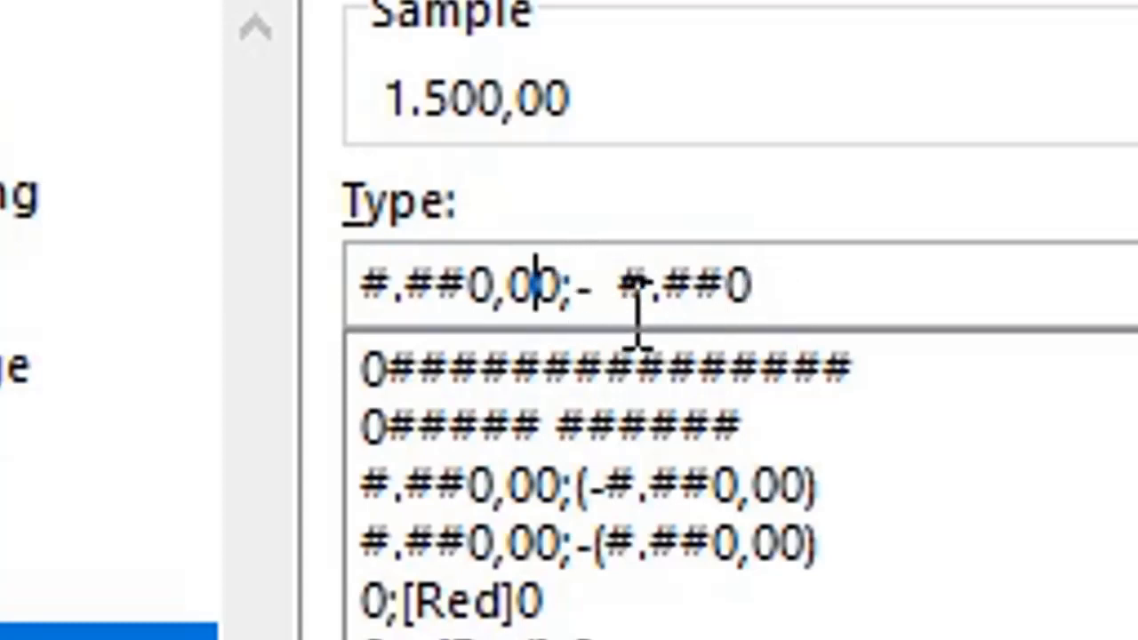
click(567, 283)
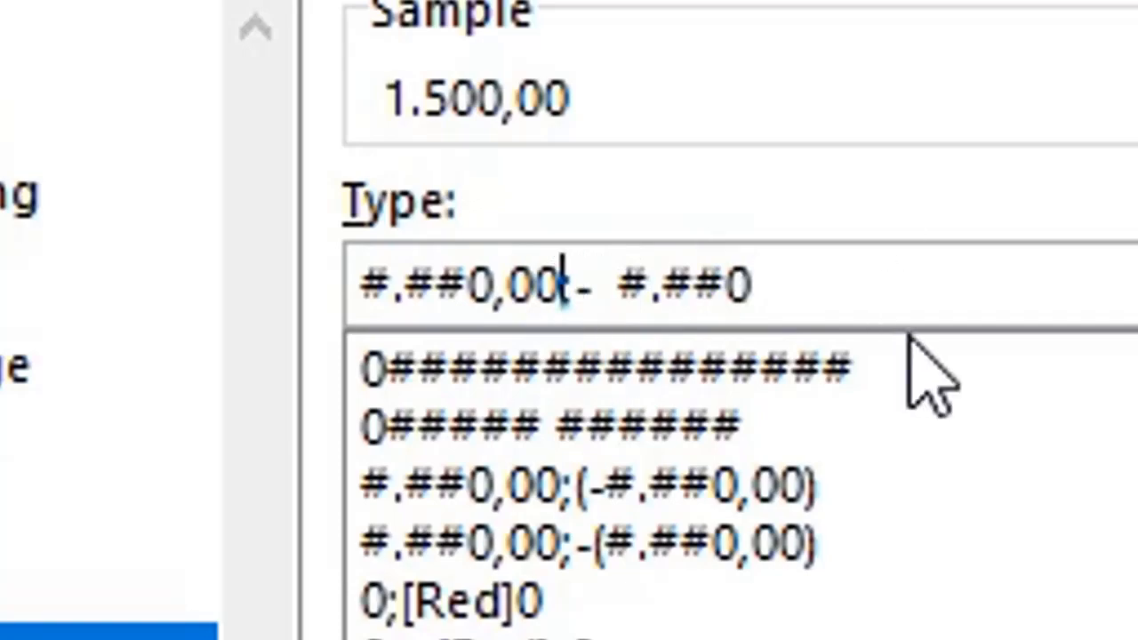
key(BackSpace)
key(BackSpace)
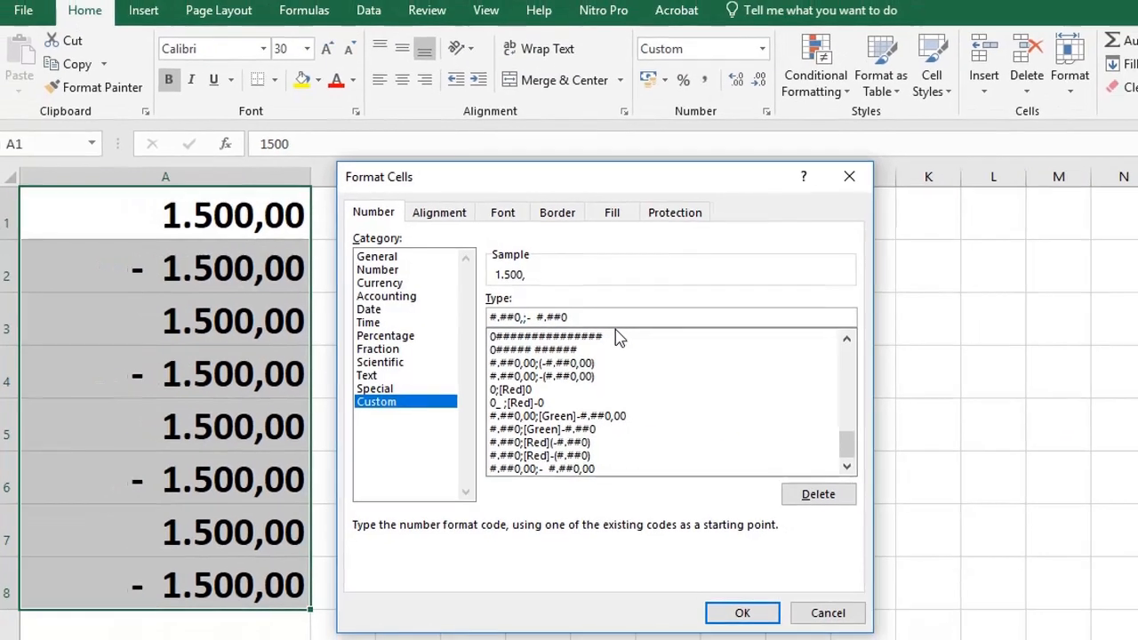
click(734, 610)
Reselect A1:A8 to check the values, then clear the selection.
click(255, 355)
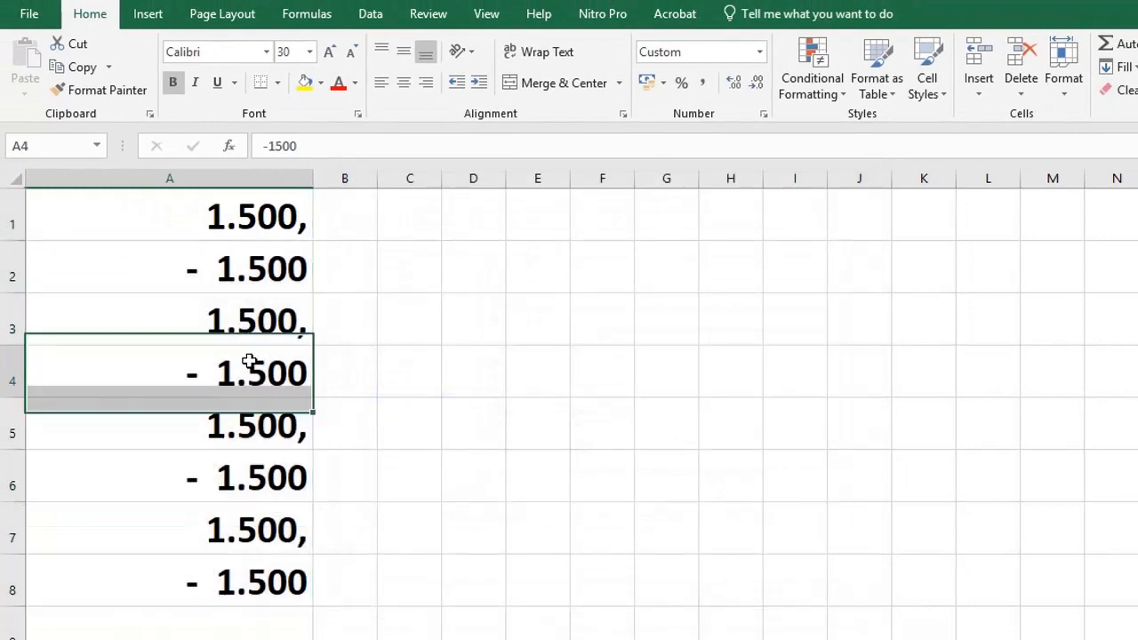
click(279, 213)
drag(278, 213, 258, 586)
click(405, 528)
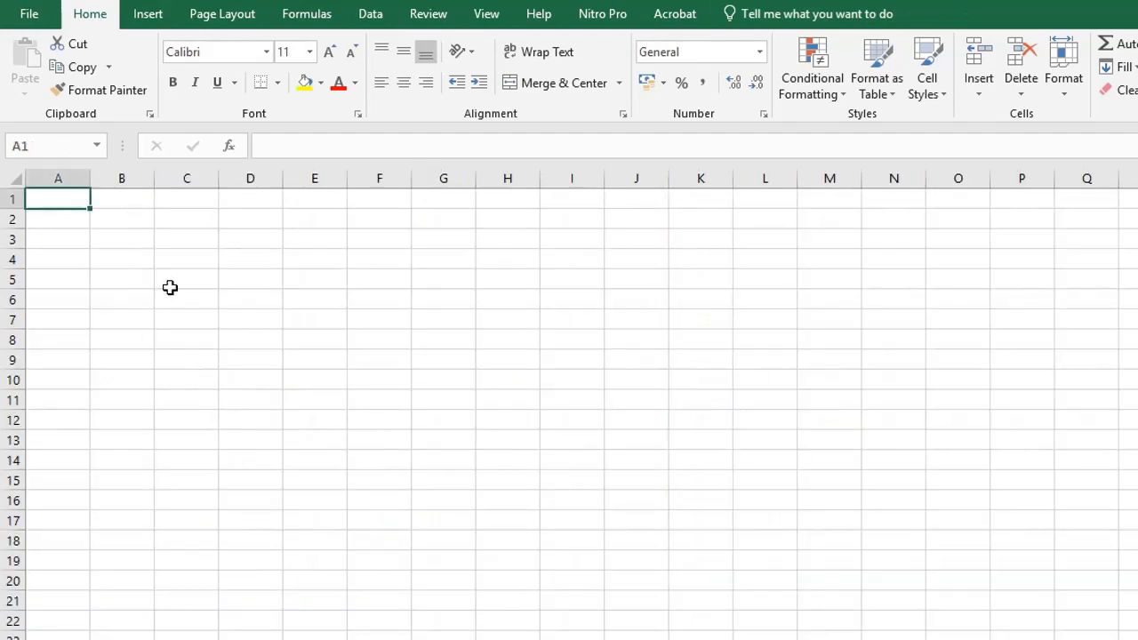
click(64, 244)
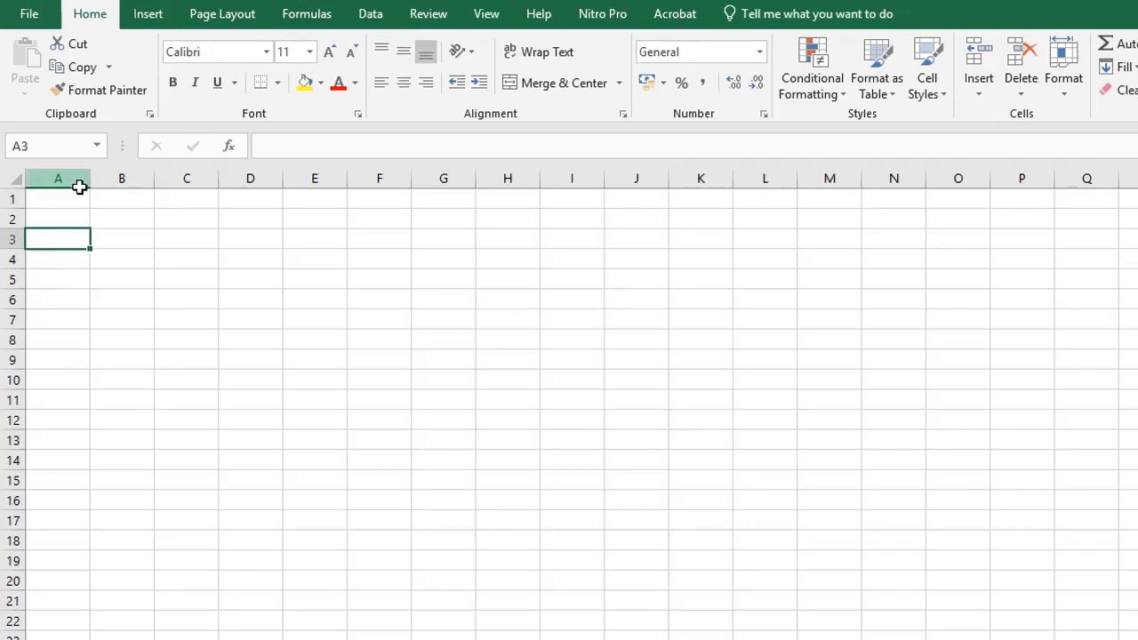
drag(90, 178, 167, 193)
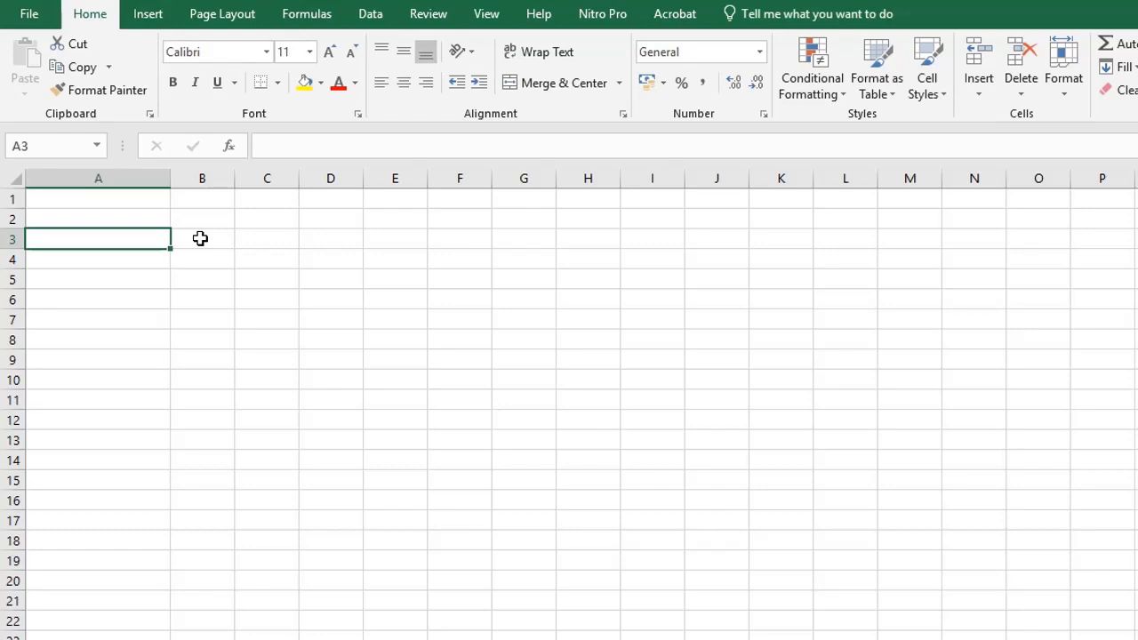
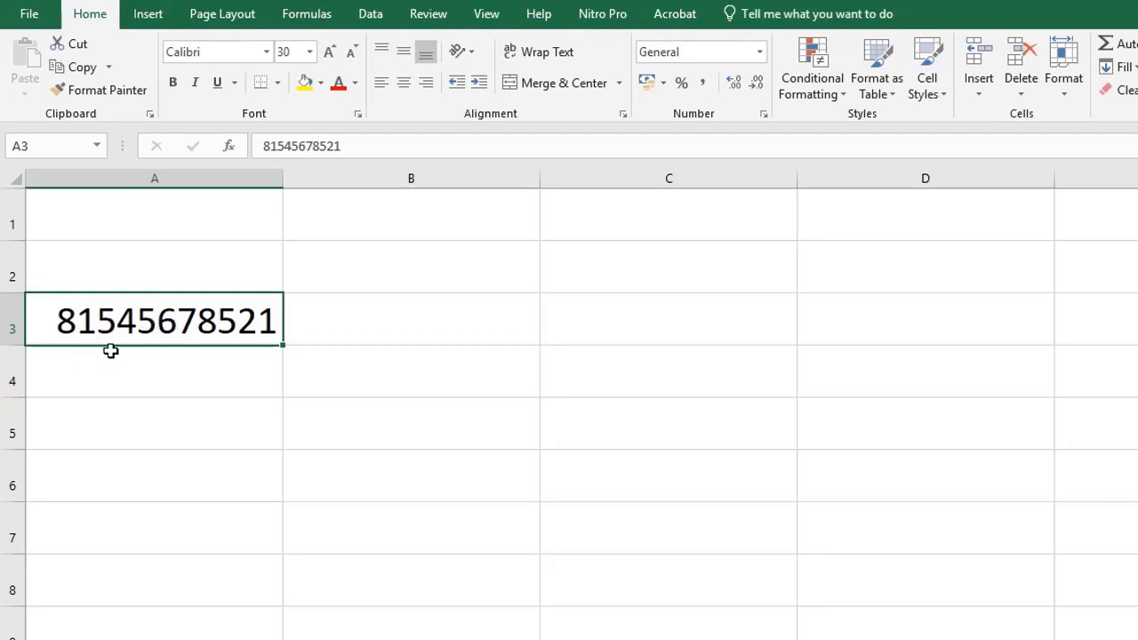
click(116, 264)
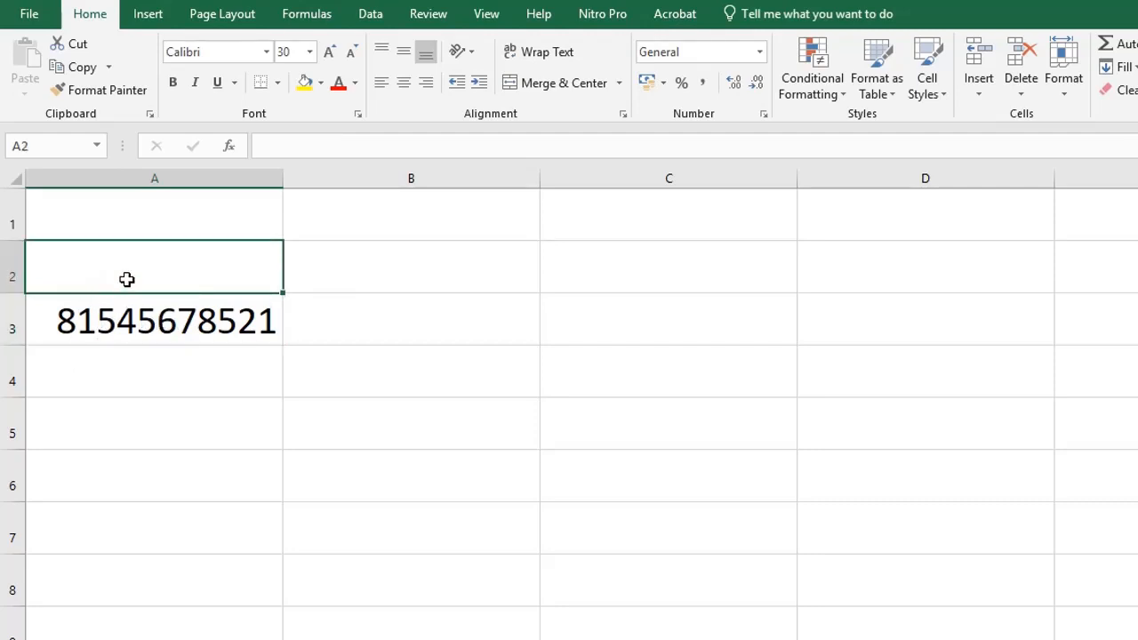
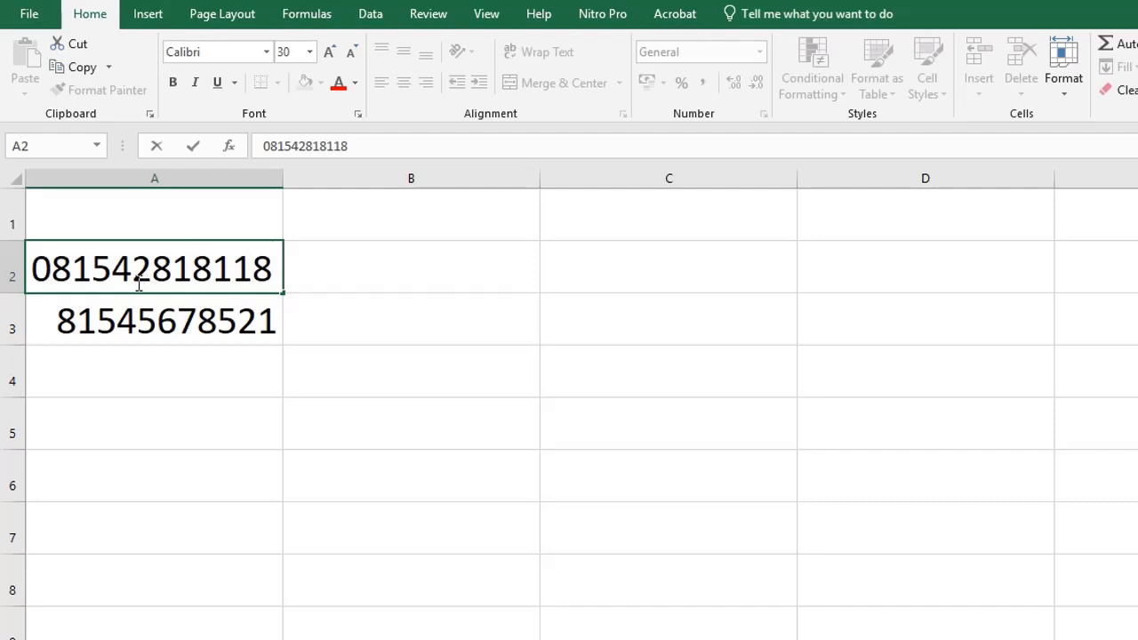
key(Return)
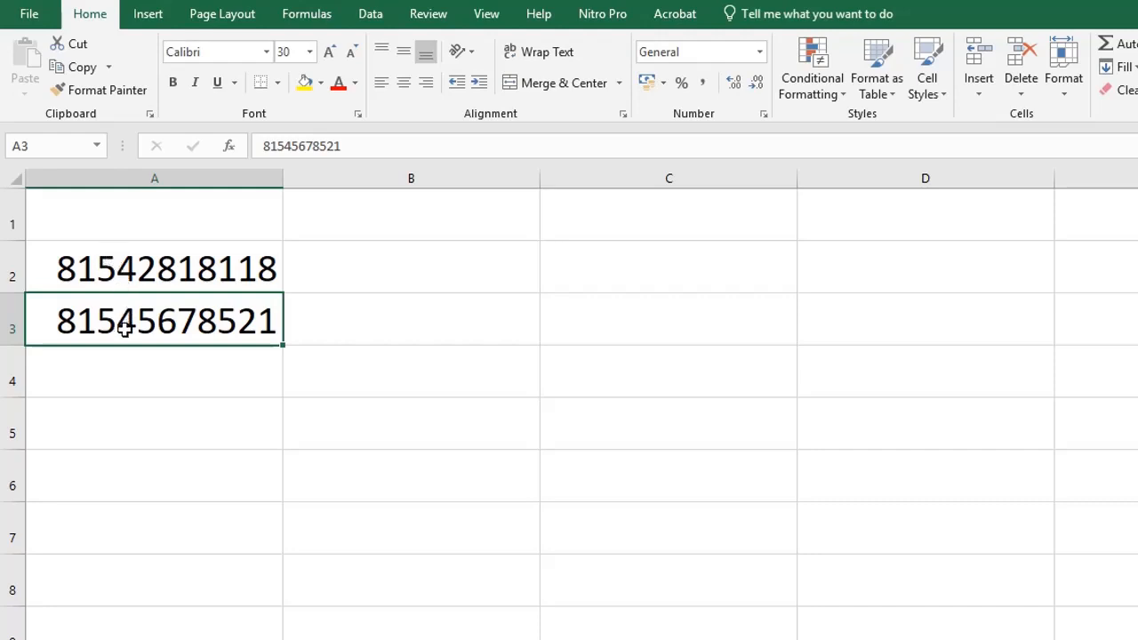
click(170, 180)
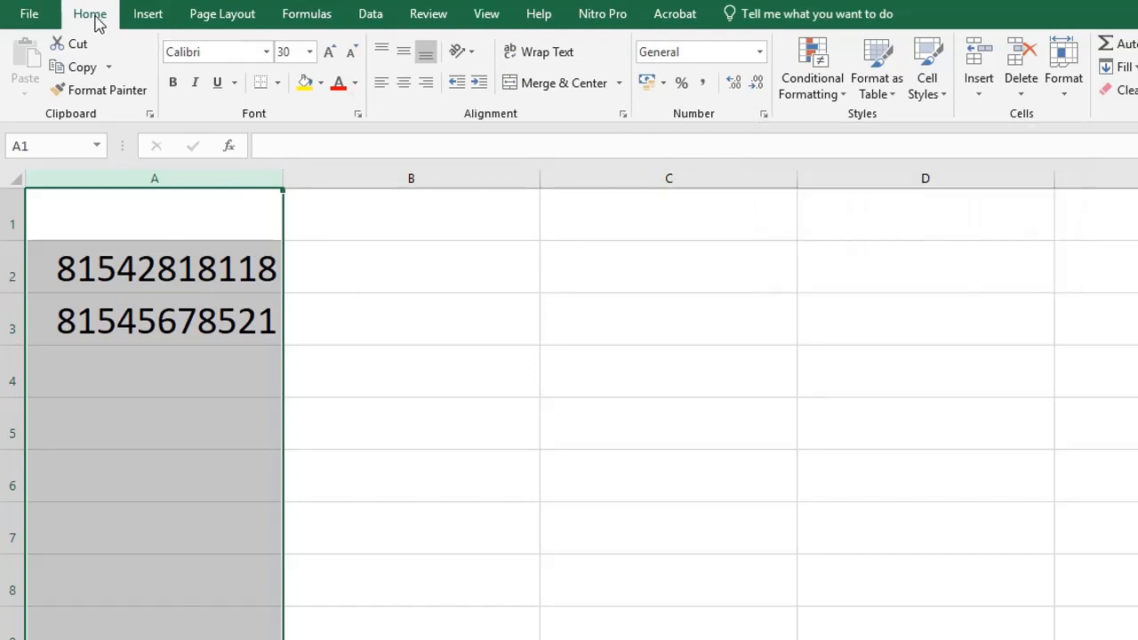
Format the selected column A with the Text number format.
click(762, 114)
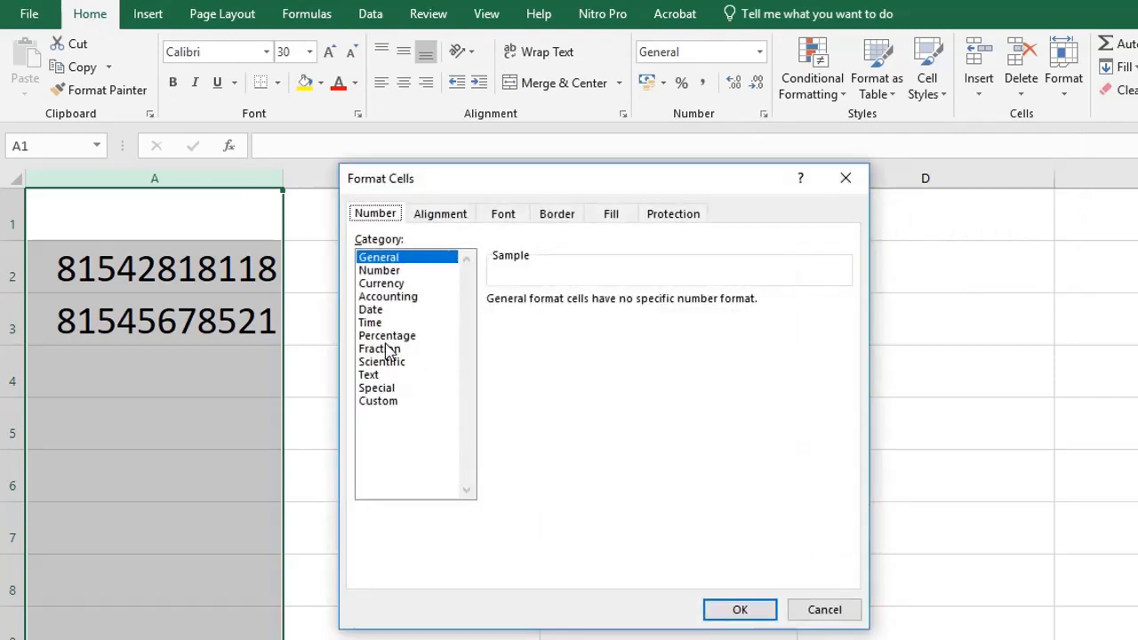
click(368, 375)
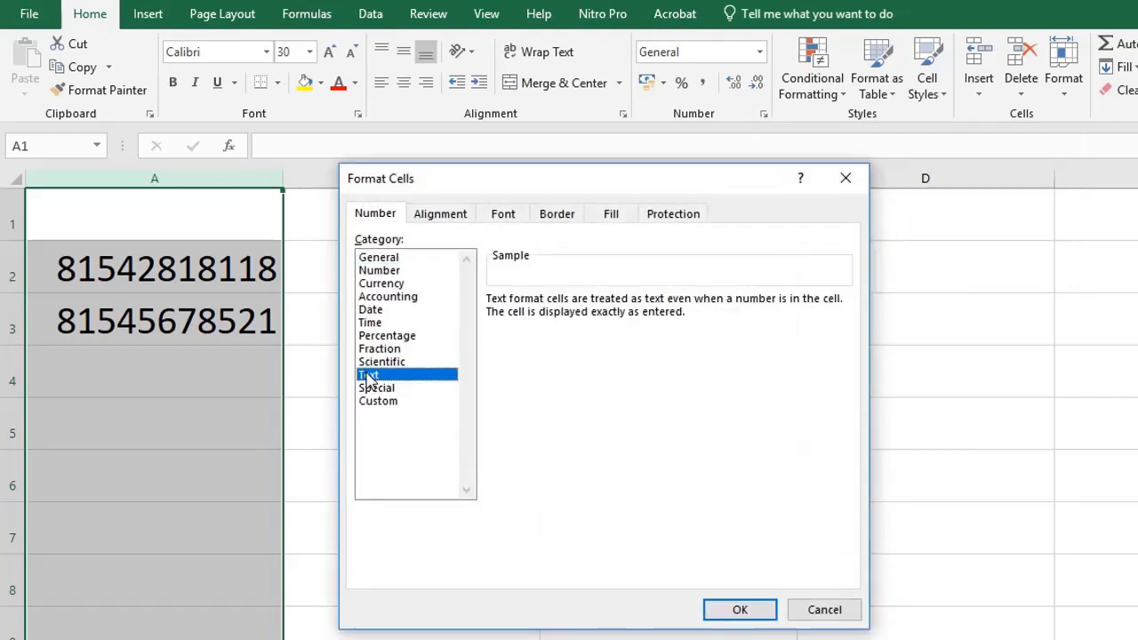
click(739, 610)
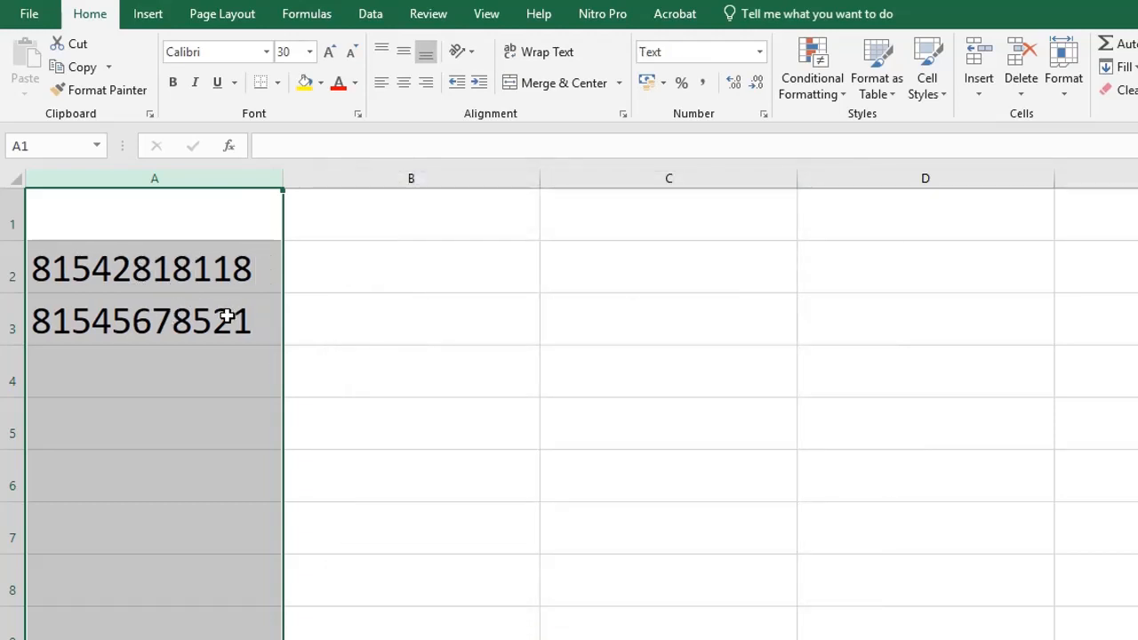
Restore the leading 0 to the phone numbers in A2 and A3 via the formula bar.
click(98, 271)
click(264, 146)
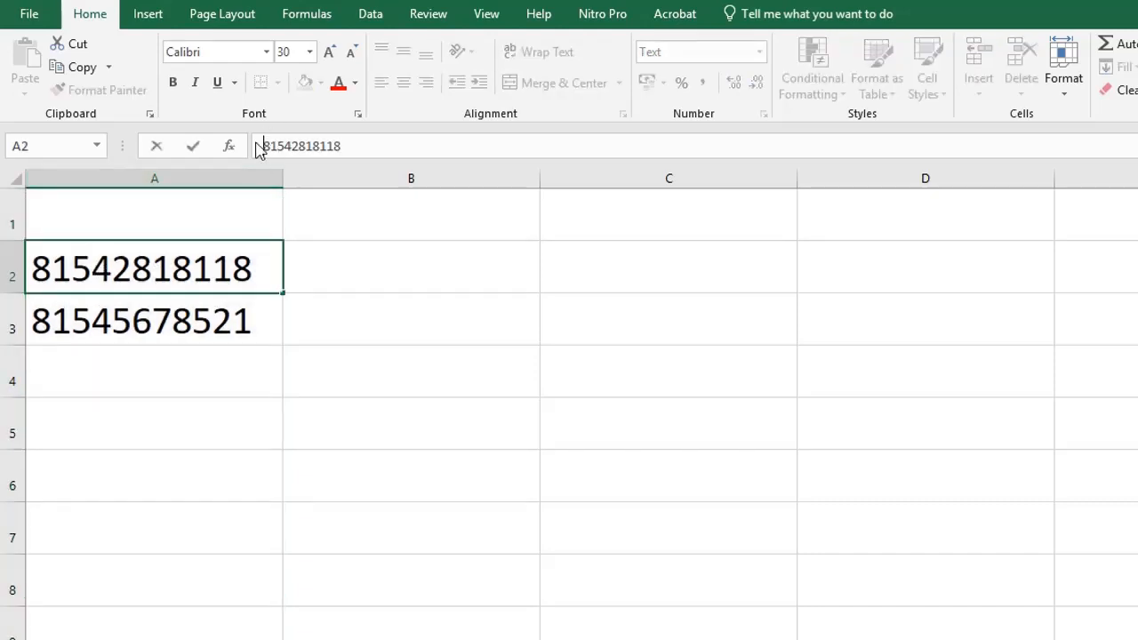
text(0)
key(Return)
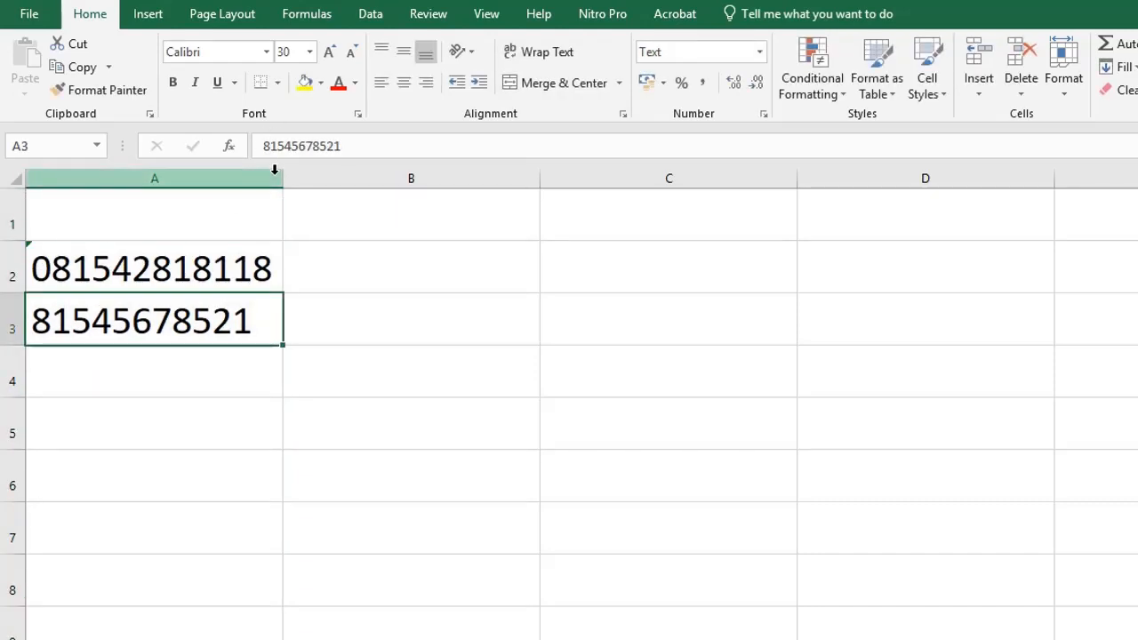
click(257, 146)
text(0)
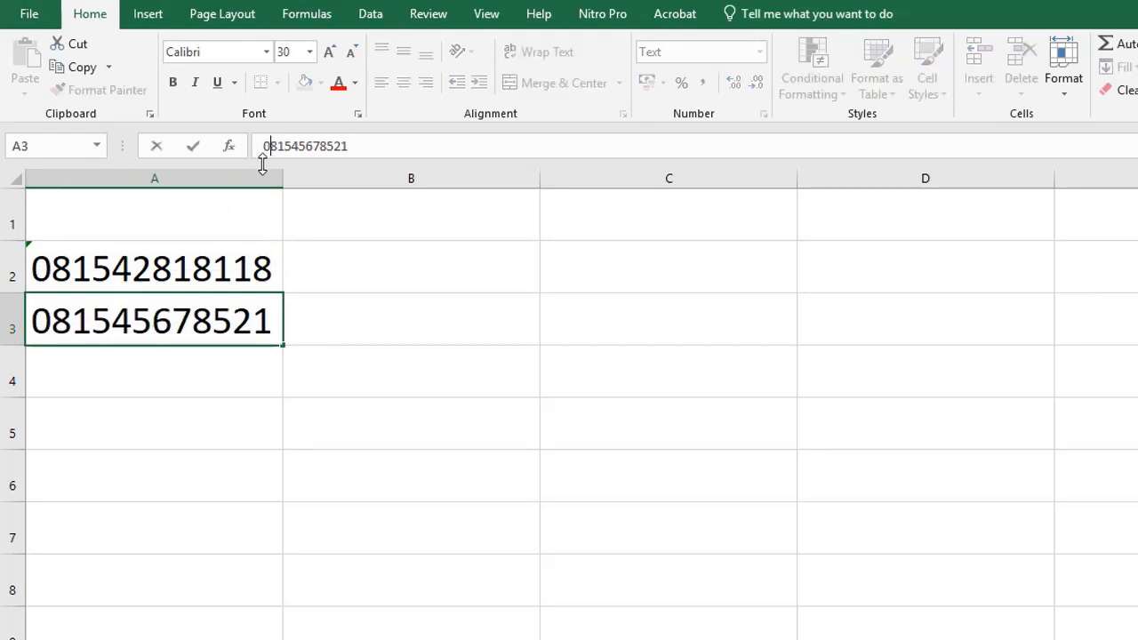
key(Return)
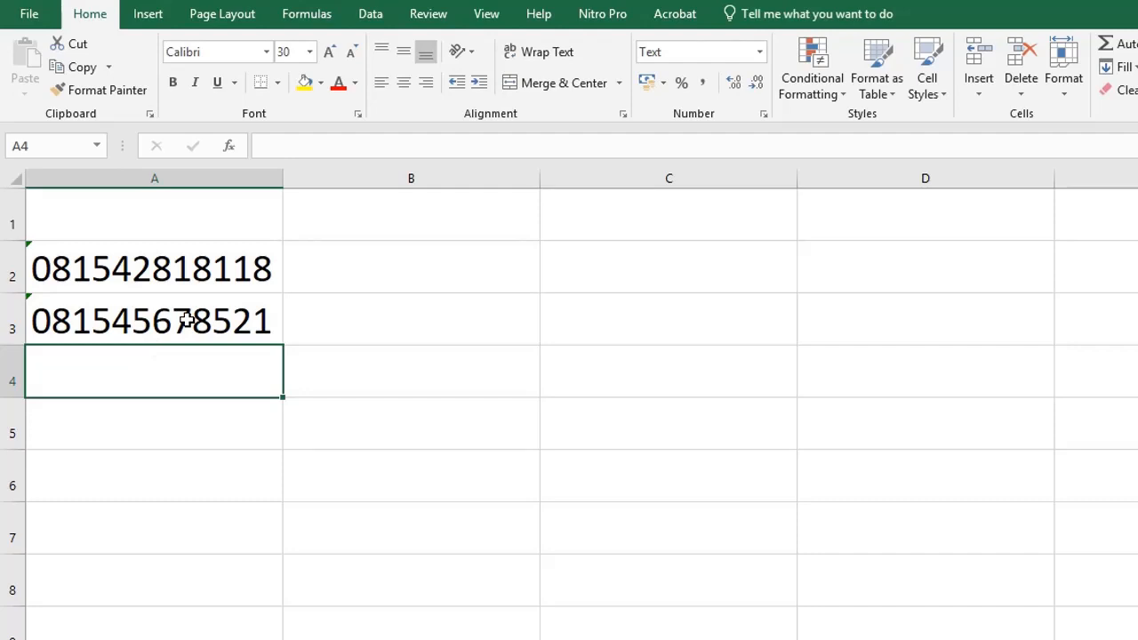
click(167, 418)
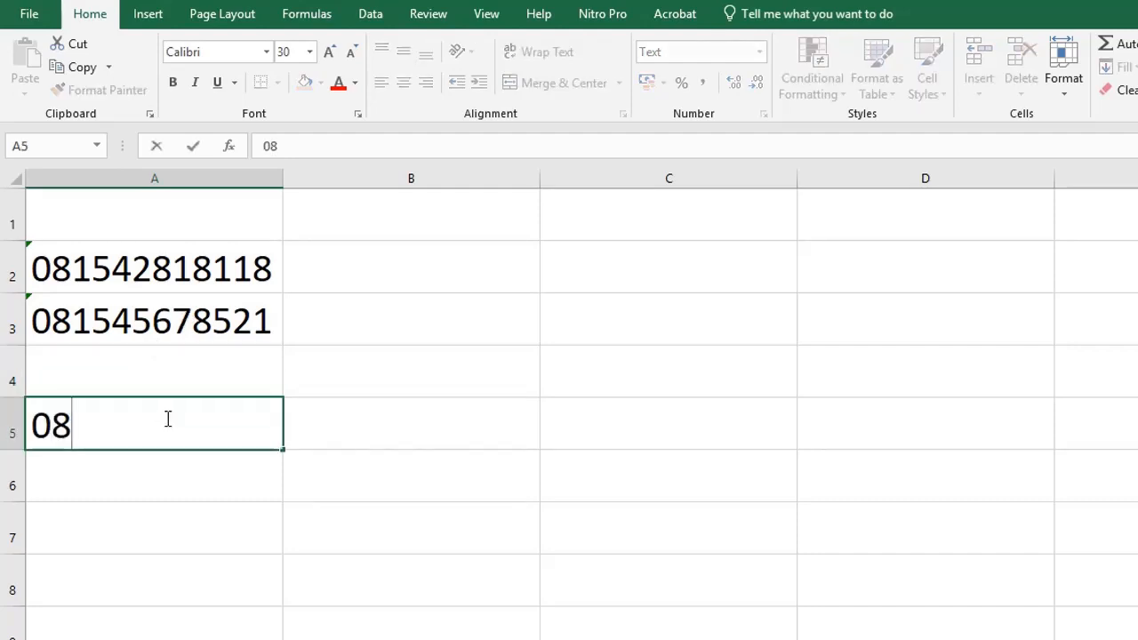
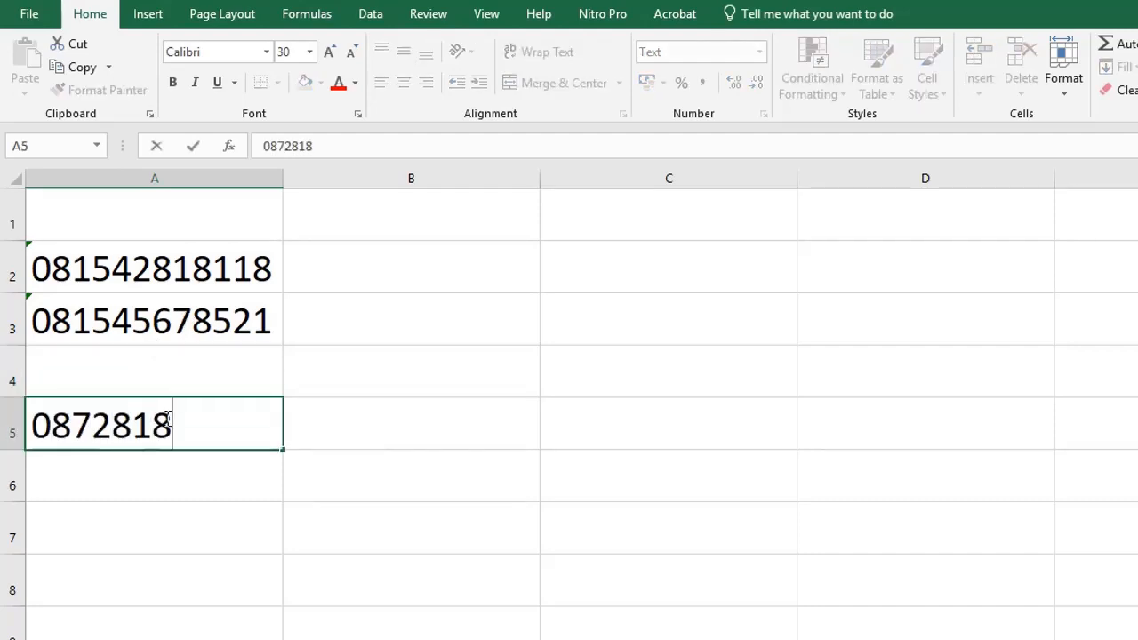
key(Return)
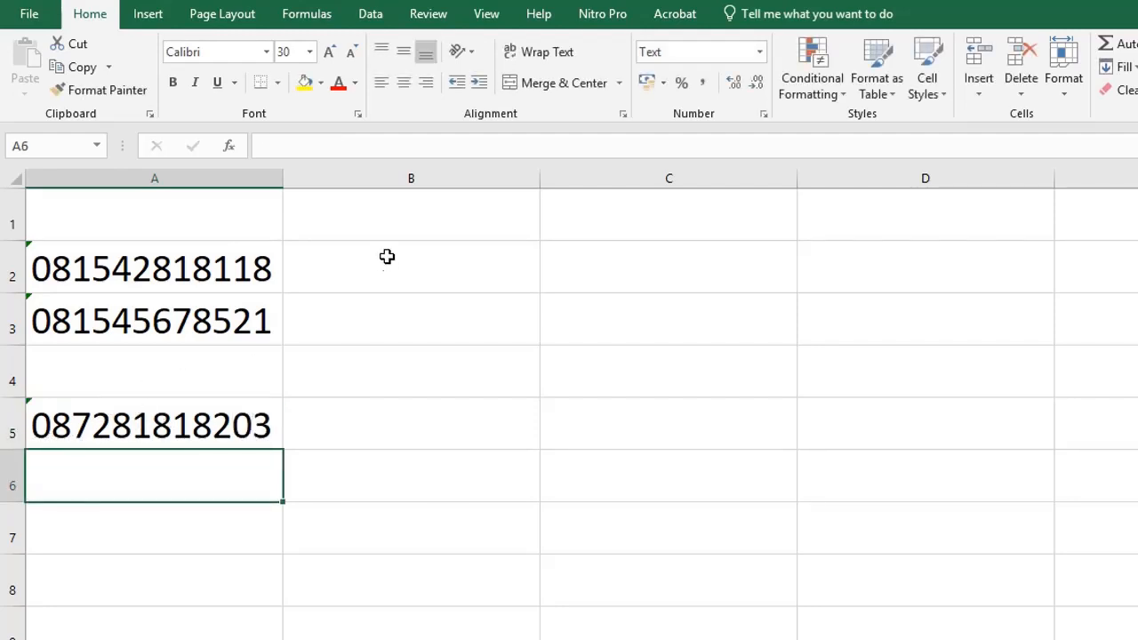
Apply a Custom format code of 0 followed by # placeholders to column B.
click(418, 178)
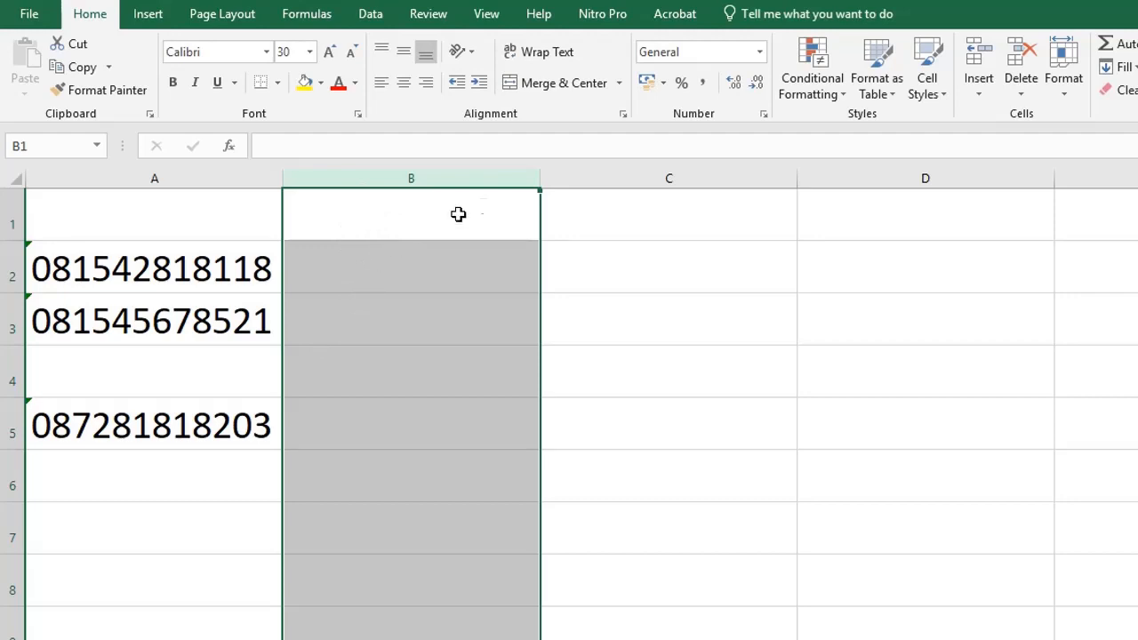
click(763, 113)
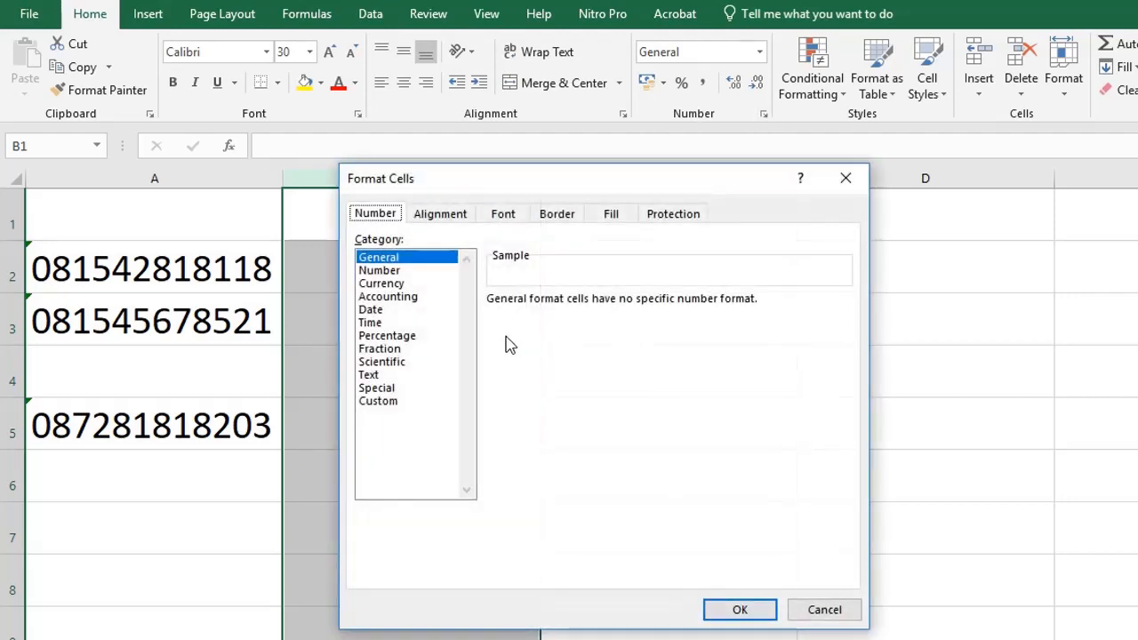
click(375, 401)
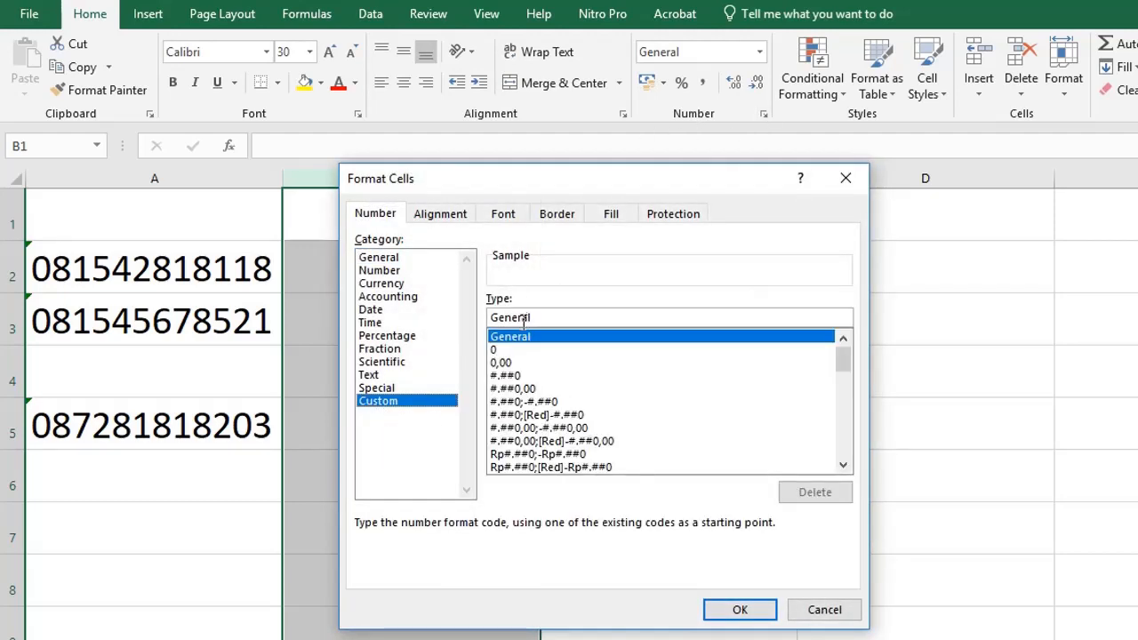
drag(557, 318, 487, 320)
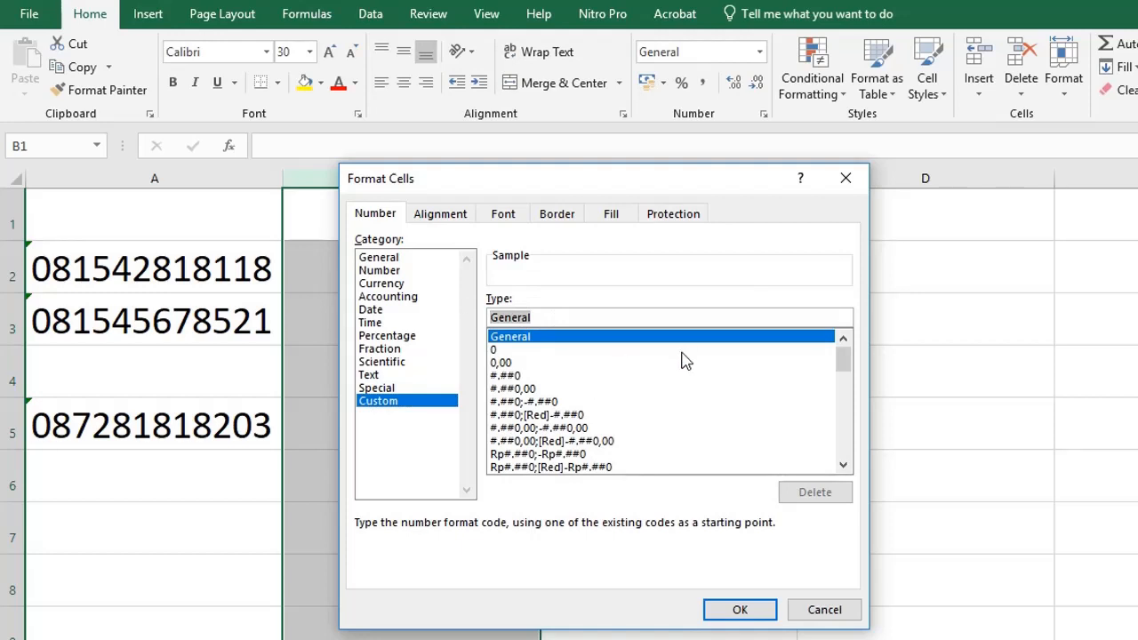
text(0)
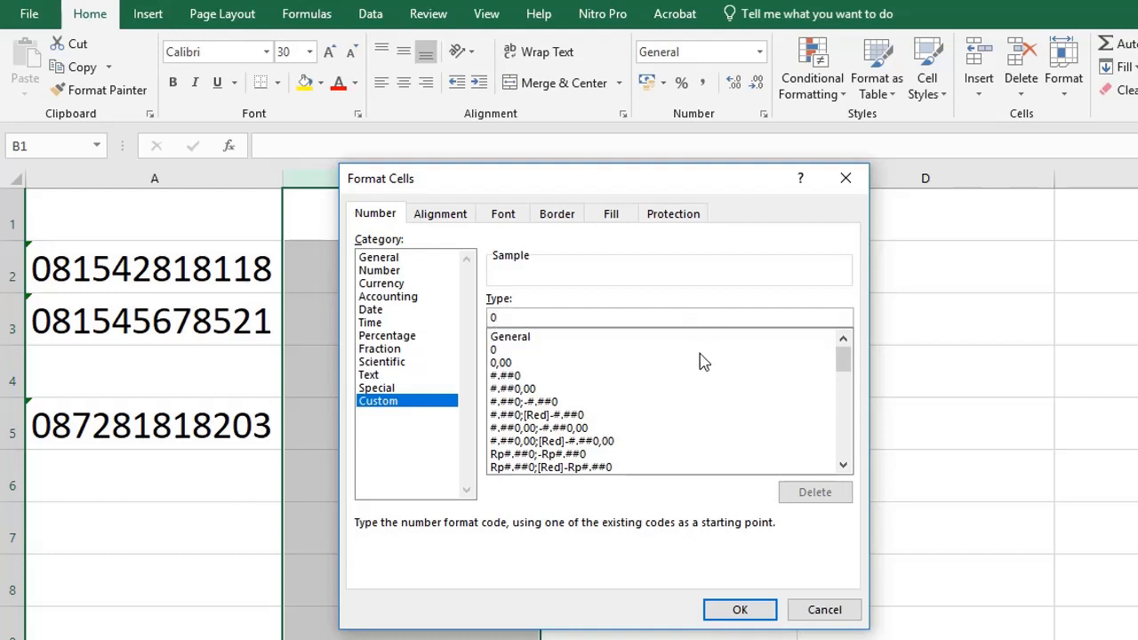
text(#)
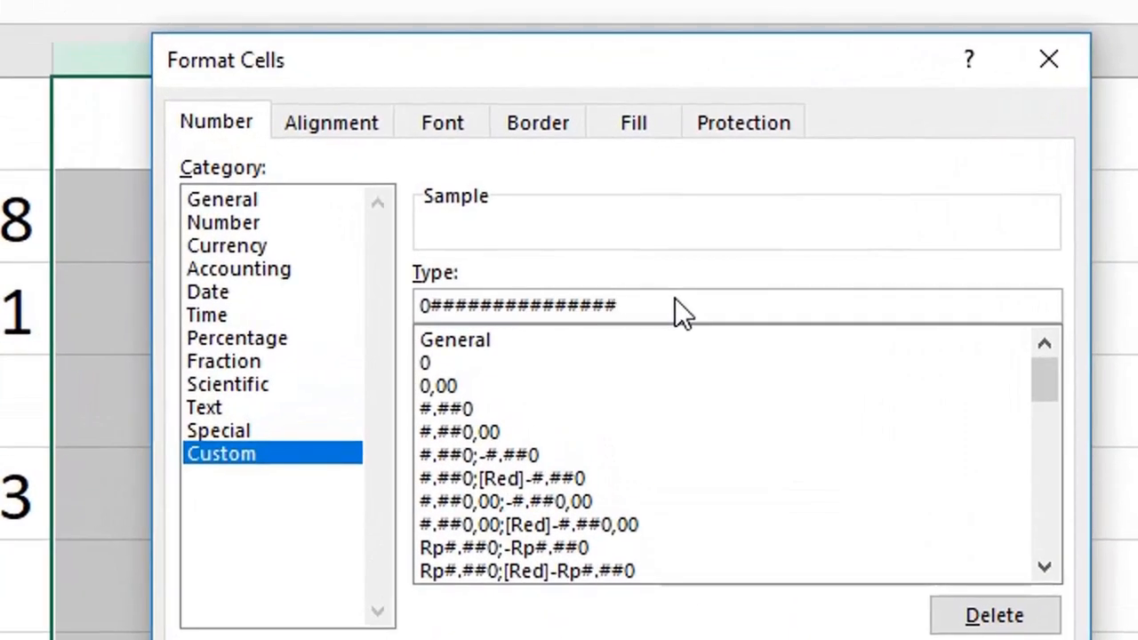
text(##)
click(862, 635)
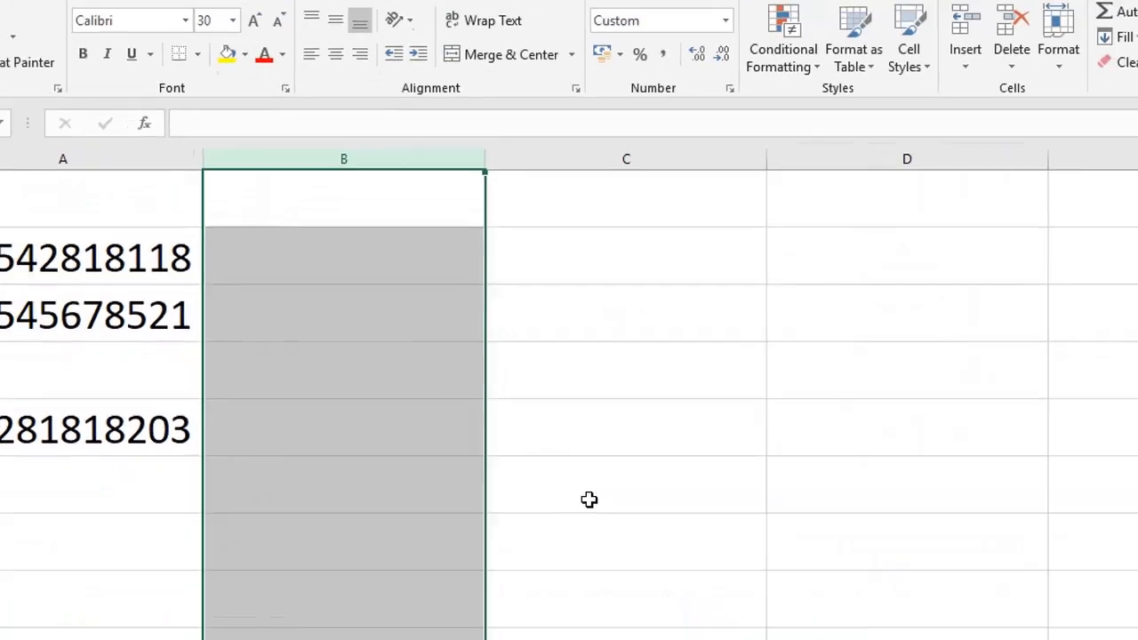
click(325, 263)
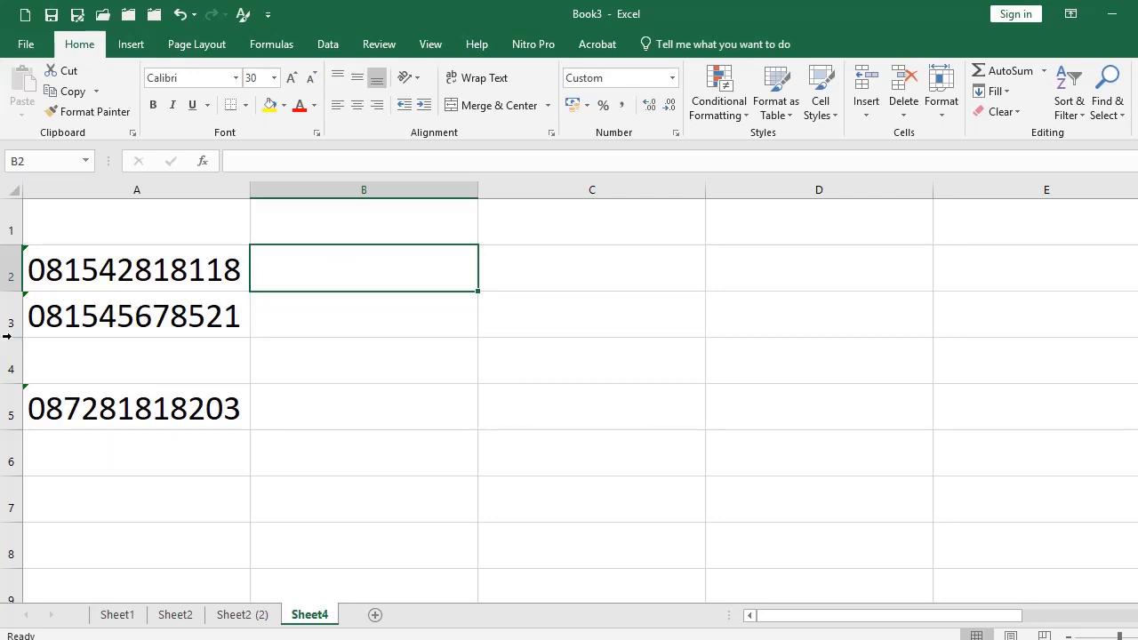
click(55, 268)
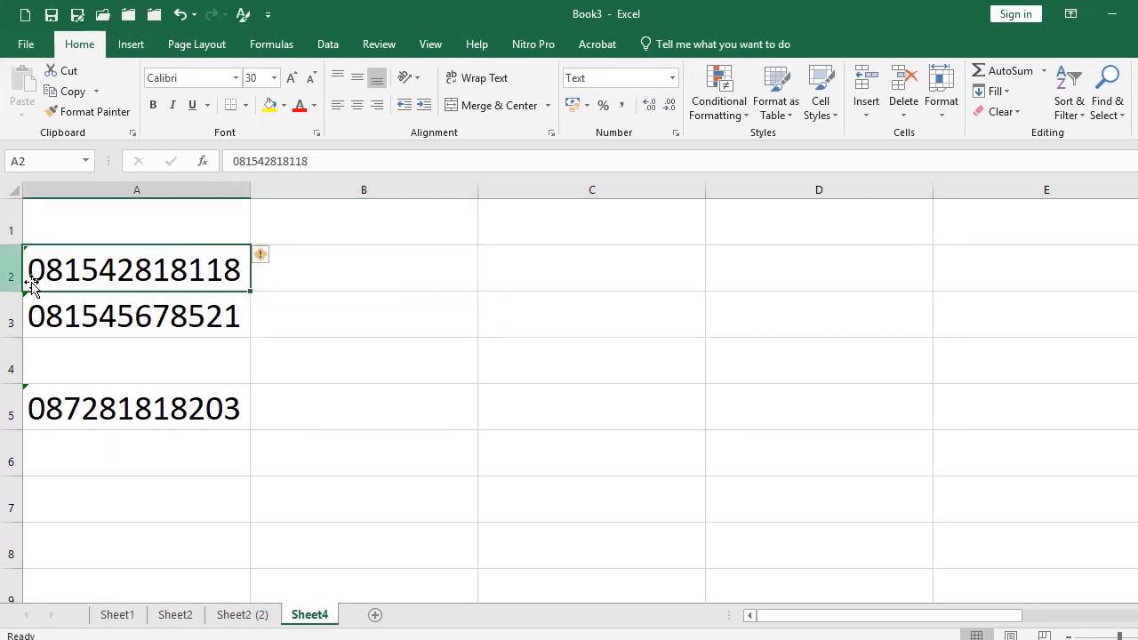
click(373, 278)
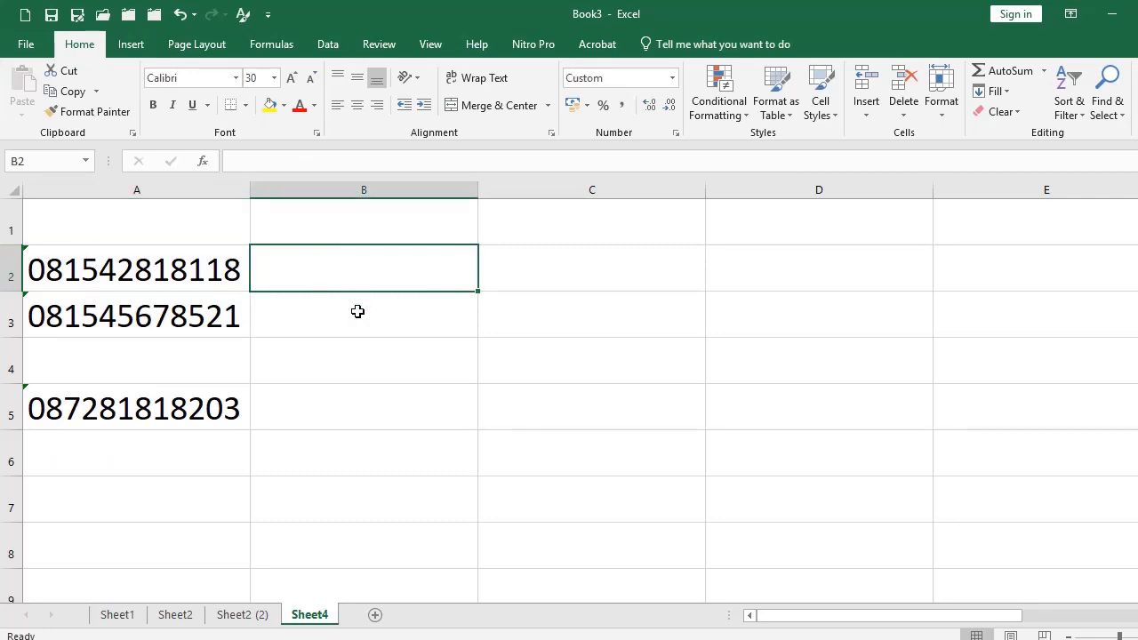
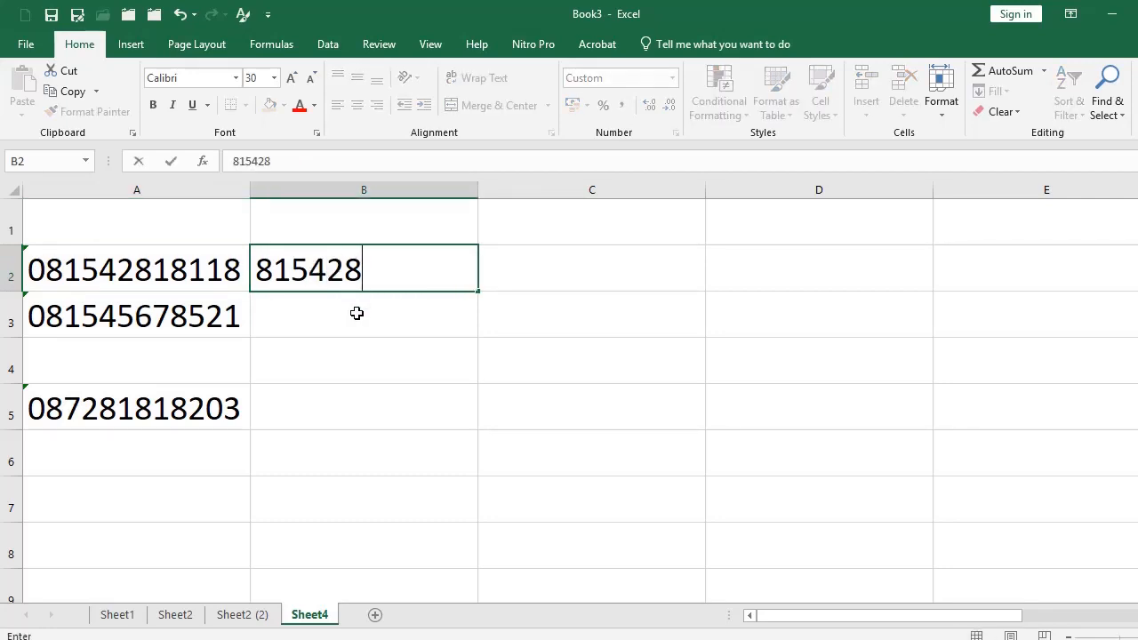
key(Return)
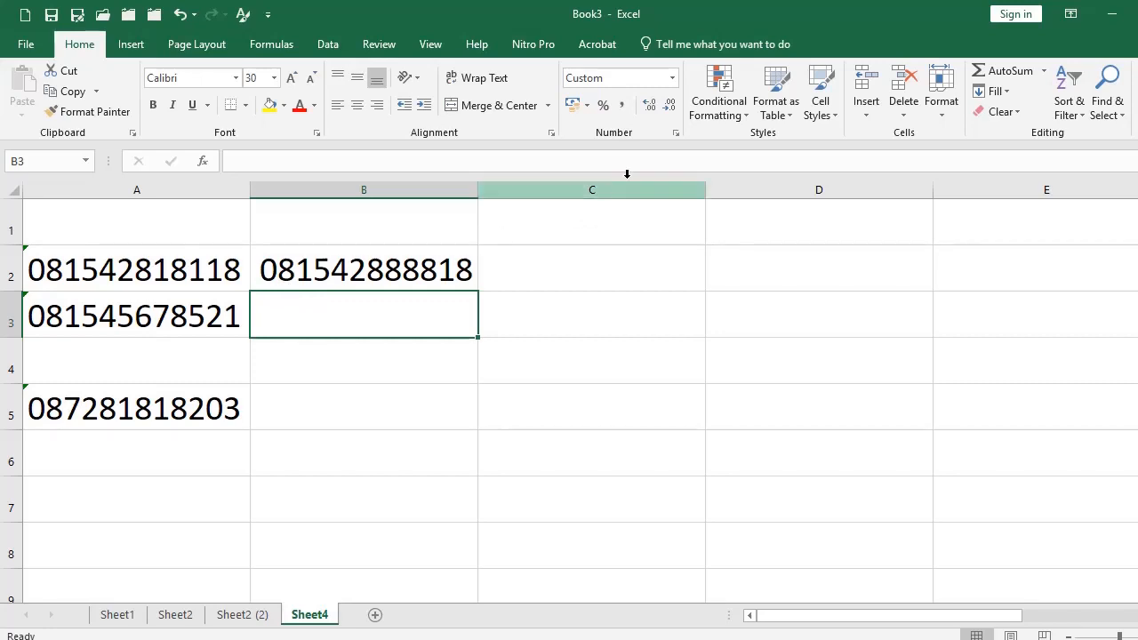
click(676, 132)
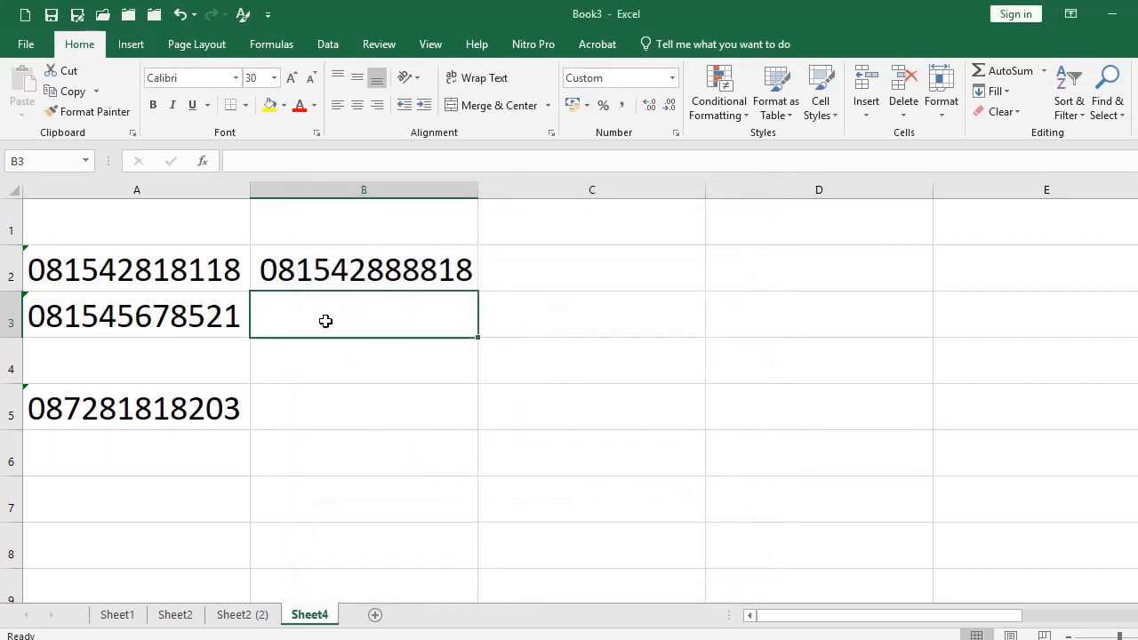
text(1)
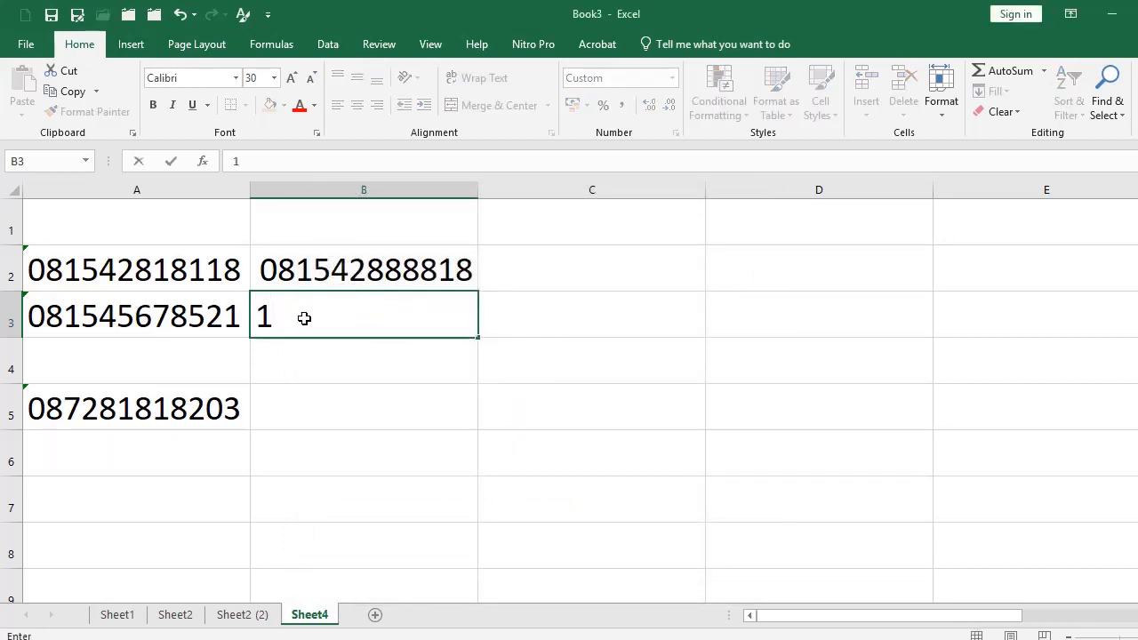
key(Return)
text(2)
key(Return)
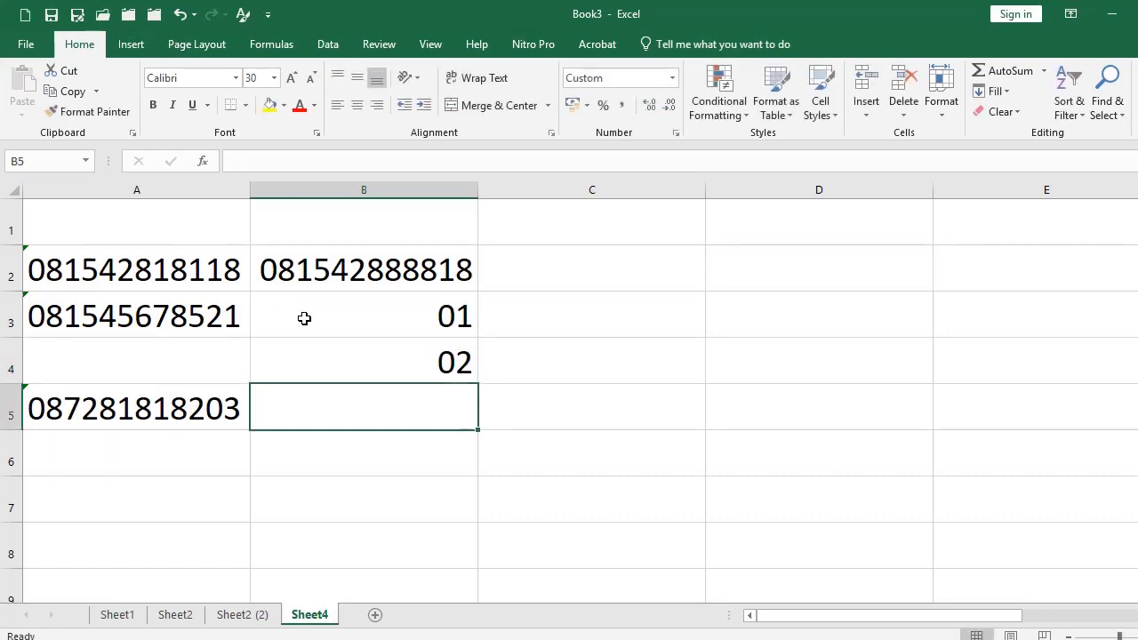
text(3)
key(Return)
text(100)
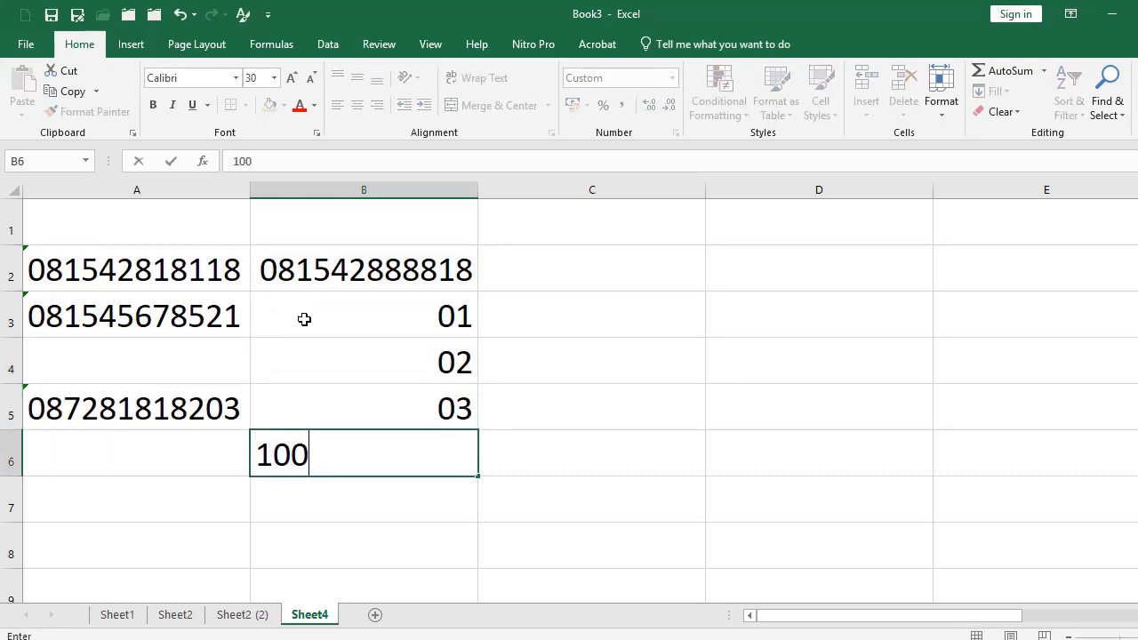
key(Return)
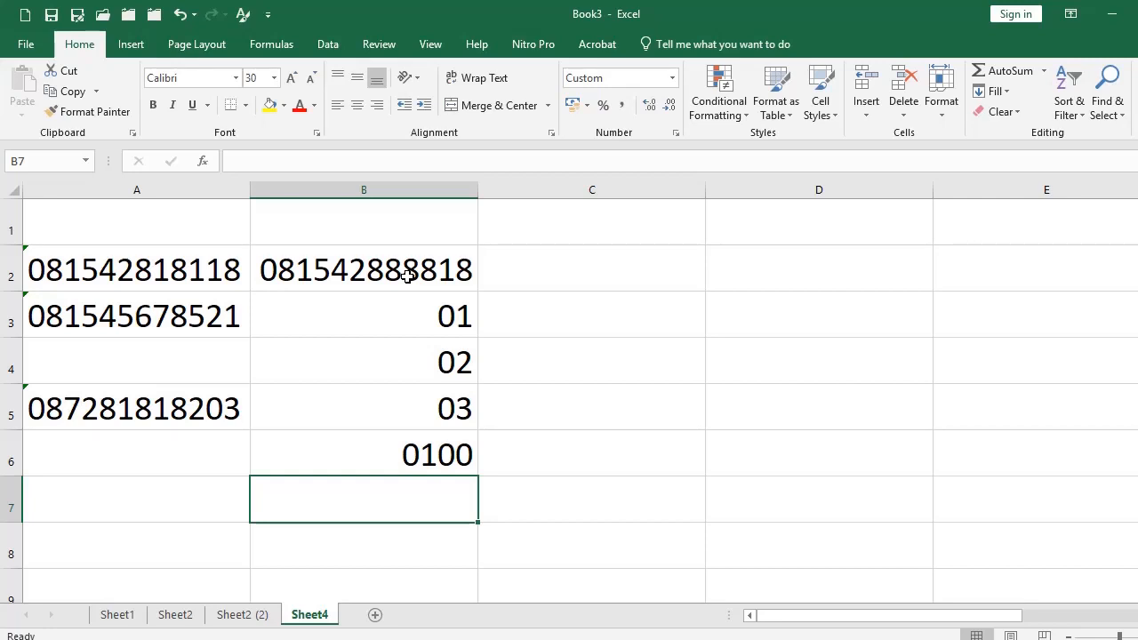
drag(402, 275, 394, 459)
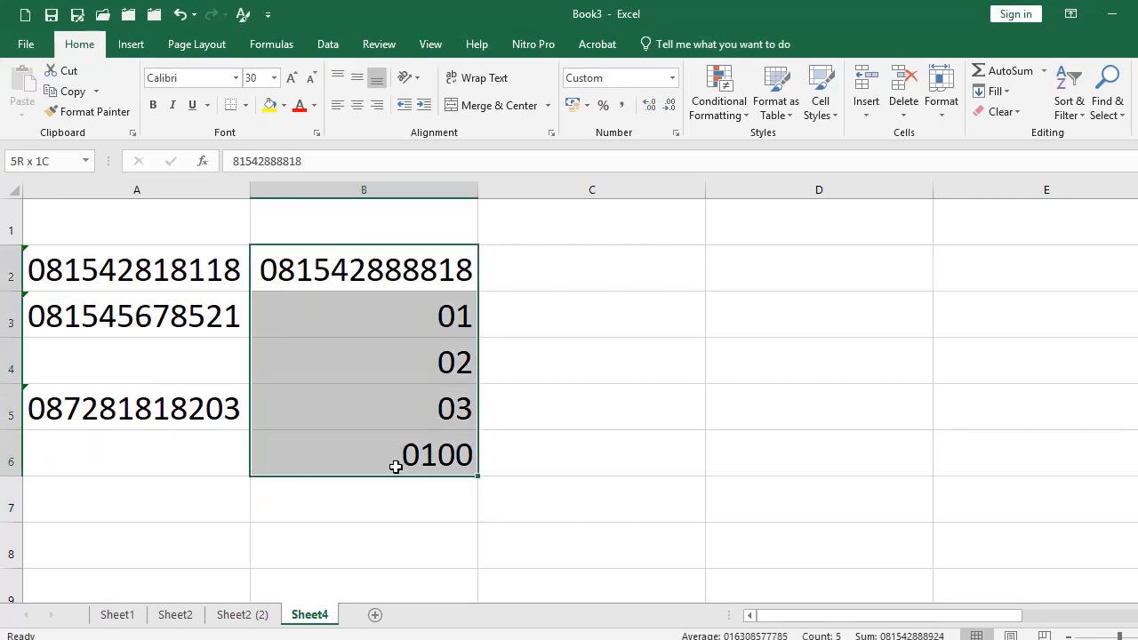
key(Delete)
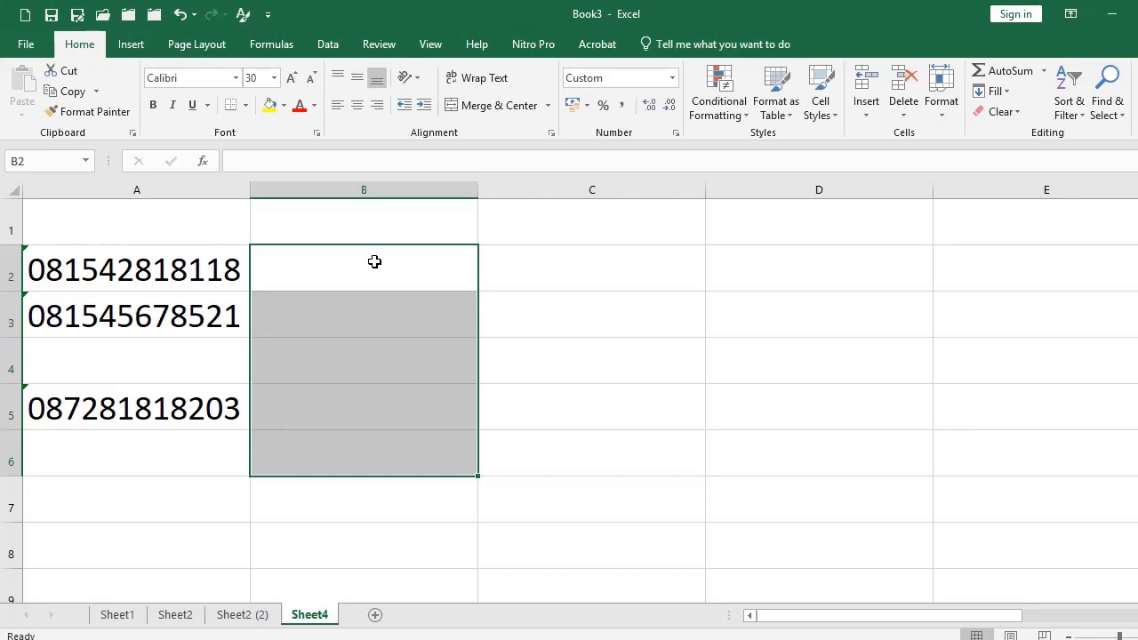
Replace column B's custom format code with 000 to pad numbers to three digits.
click(384, 190)
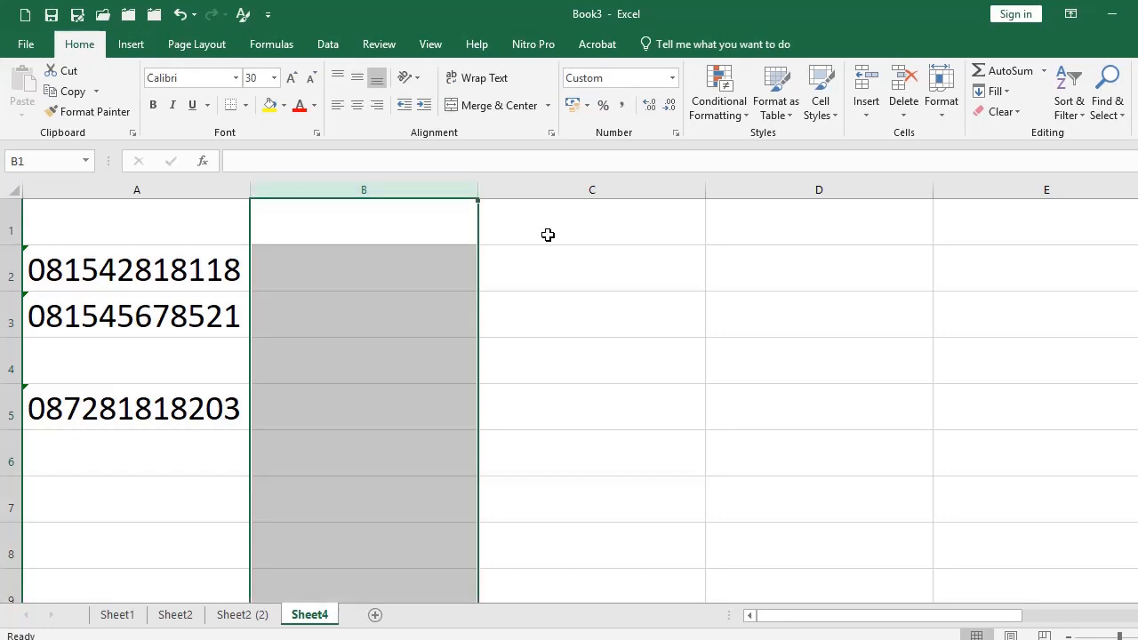
click(676, 132)
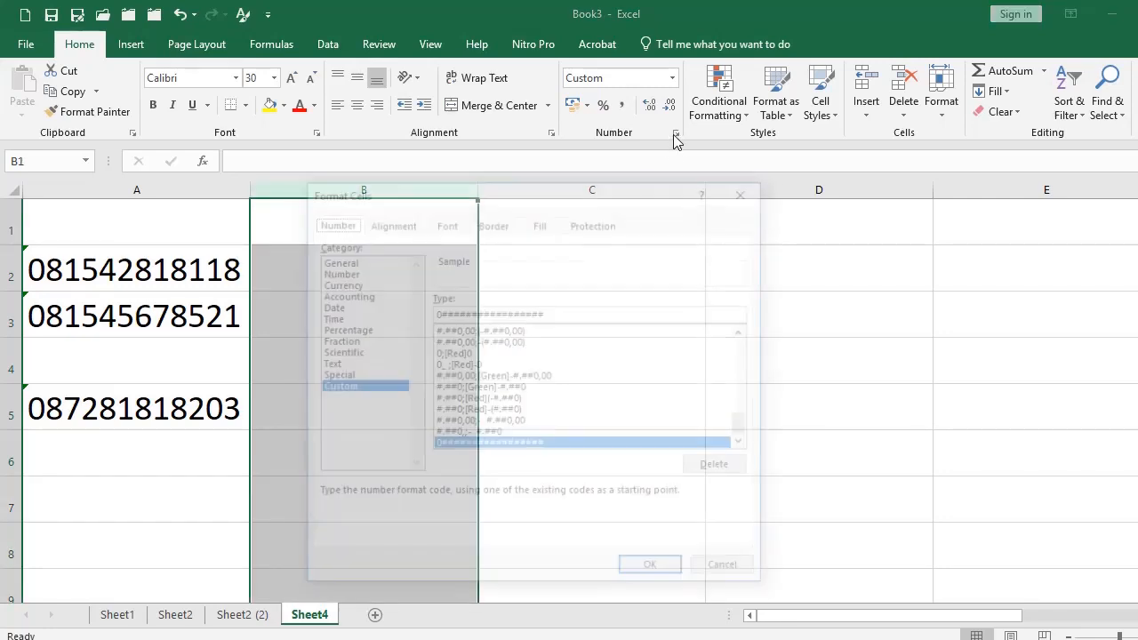
drag(563, 312, 405, 312)
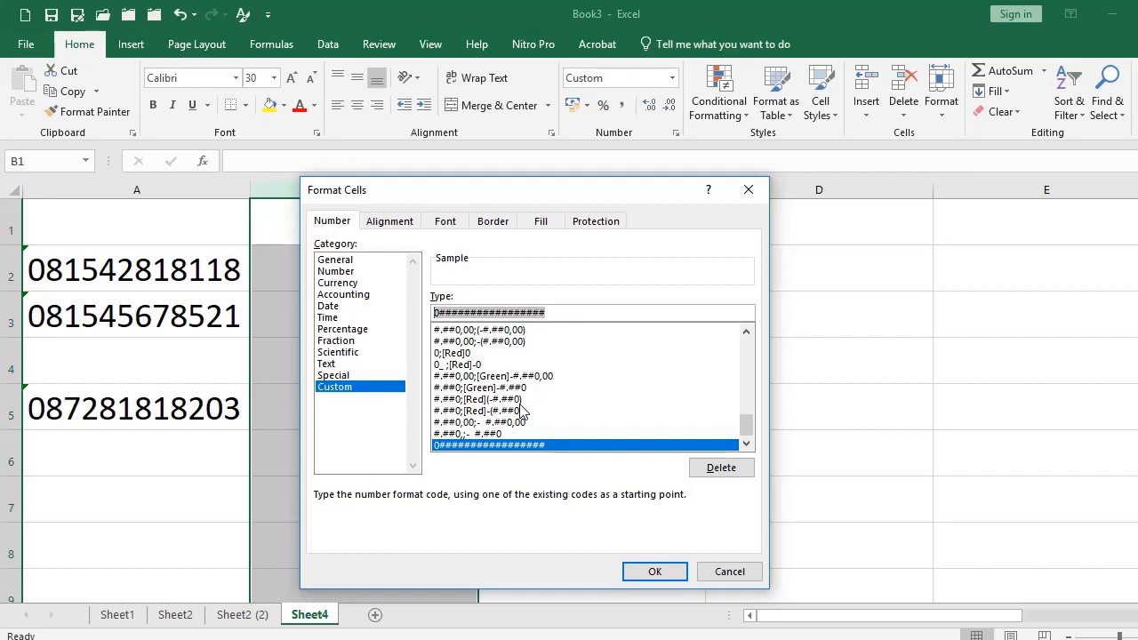
text(3)
key(BackSpace)
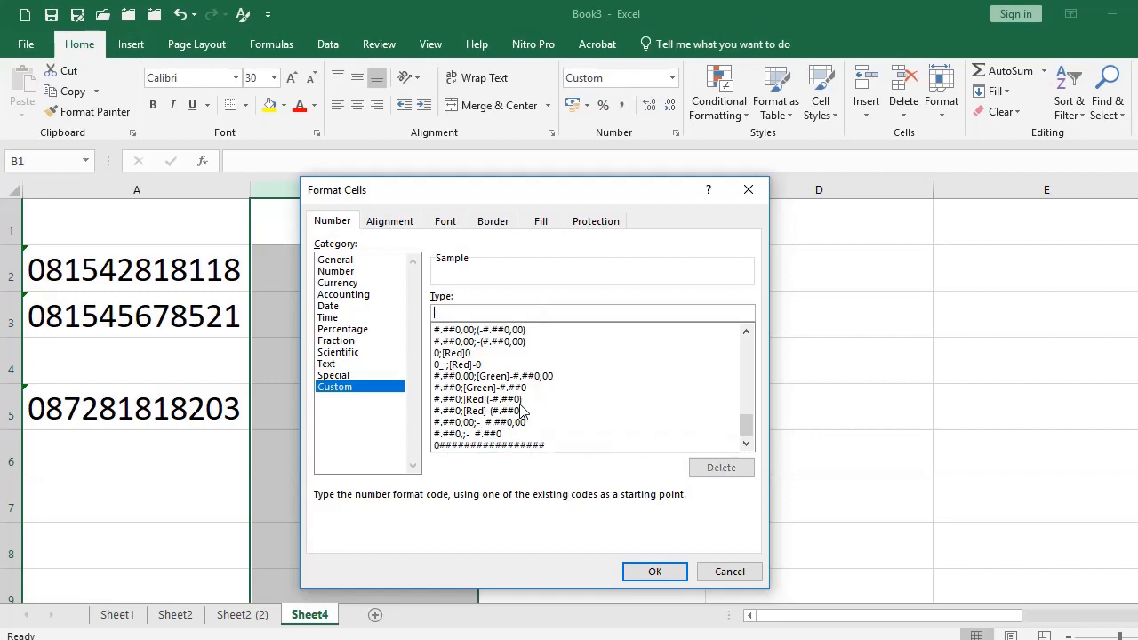
text(000)
click(665, 573)
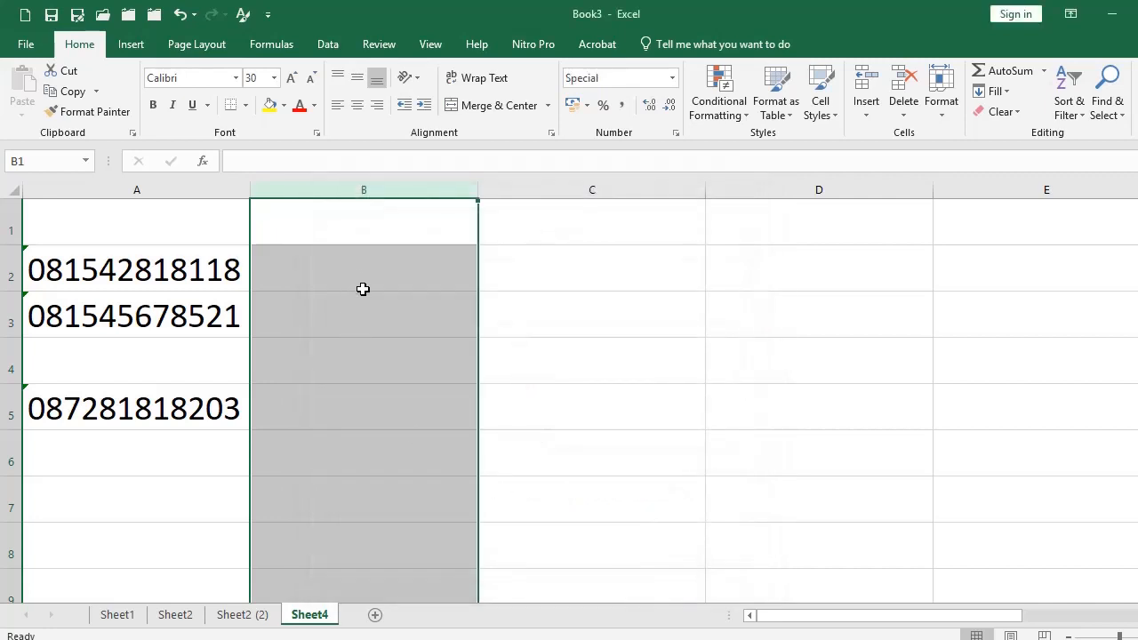
click(362, 288)
Enter test values 1, 2, 3, 80 and 540 in B2:B6, shown as 001, 002, 003, 080.
key(Up)
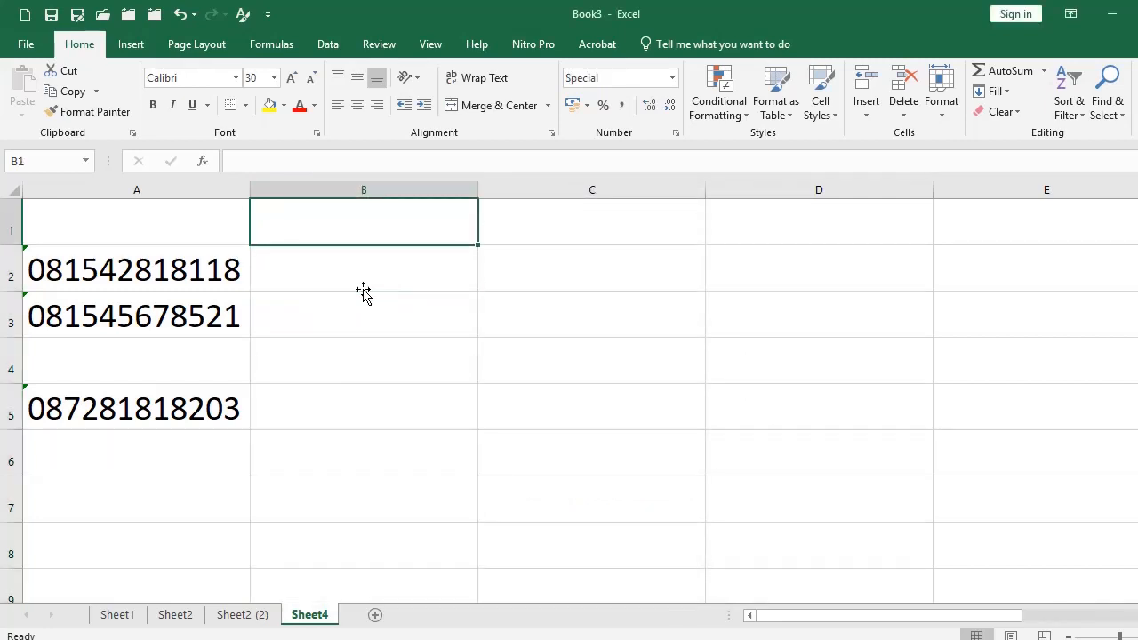
key(Right)
key(Down)
click(363, 289)
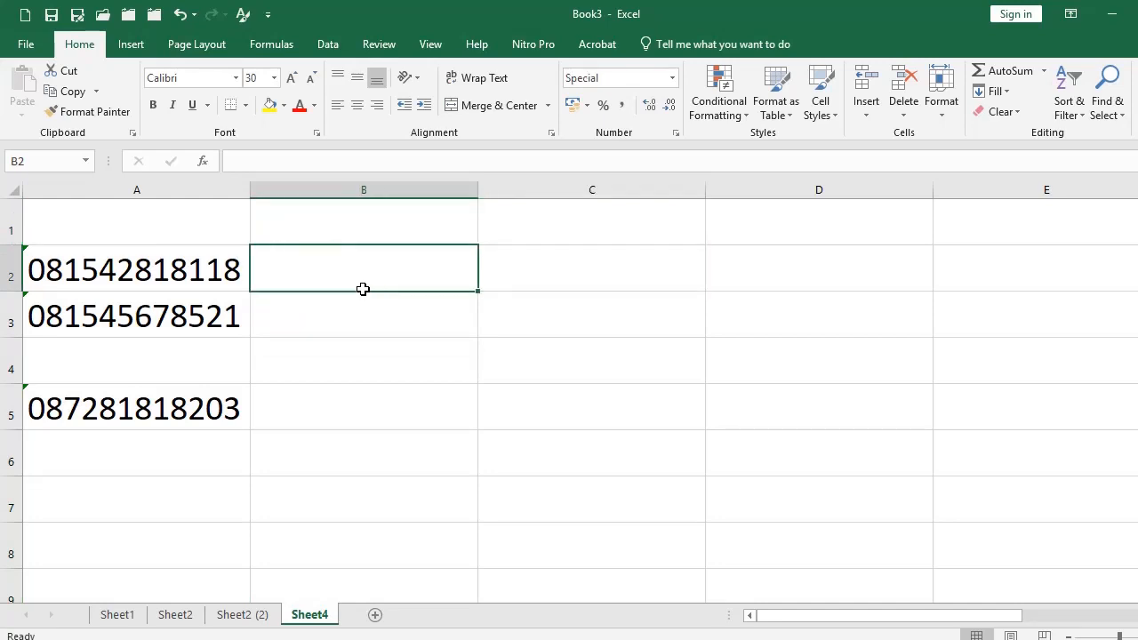
text(1)
key(Return)
text(2)
key(Return)
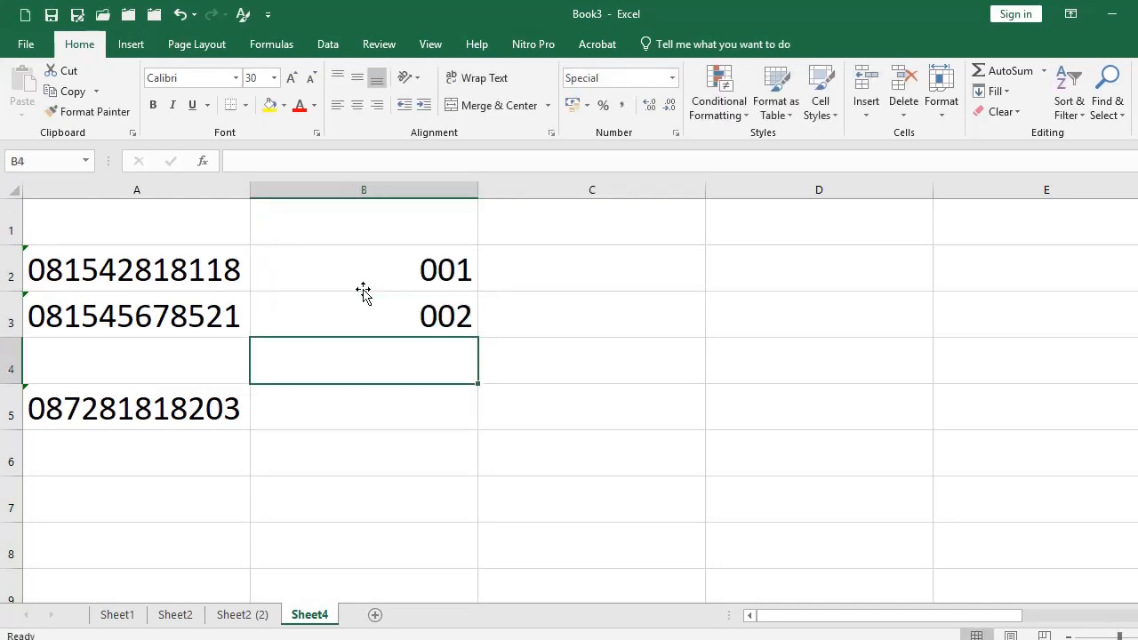
text(3)
key(Return)
text(80)
key(Return)
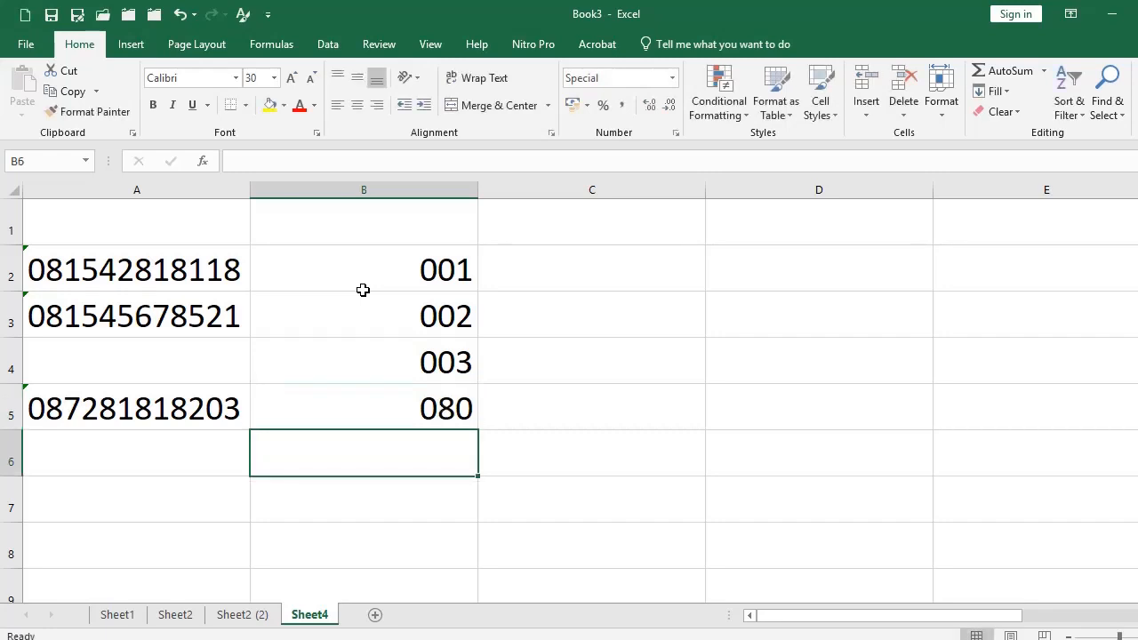
text(540)
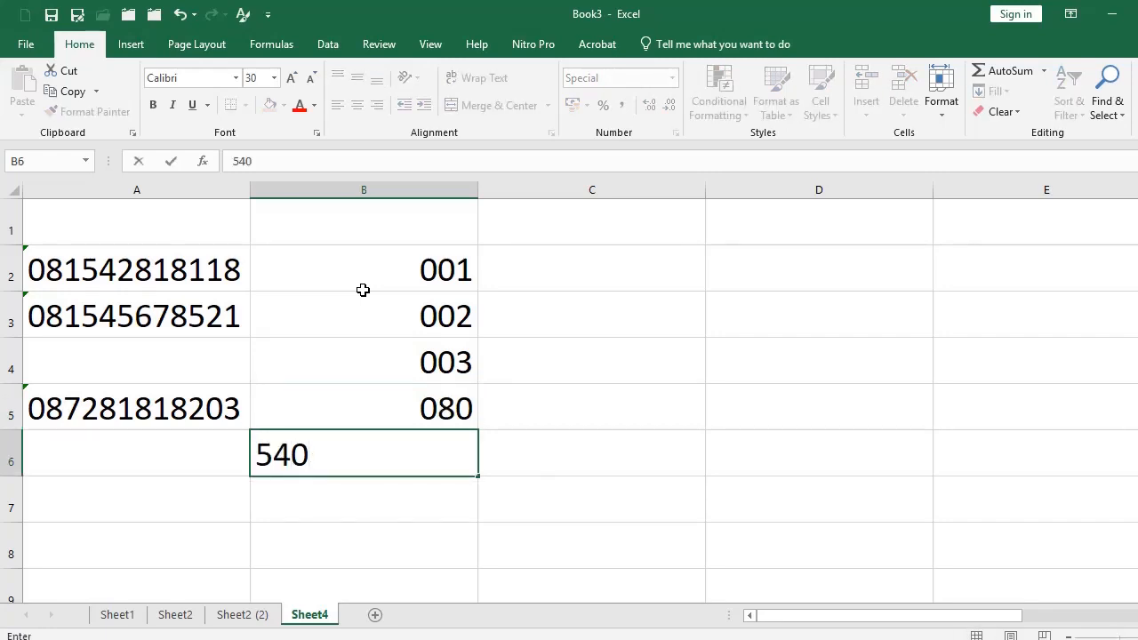
key(Return)
After checking the stored values in B6 and A2, change 540 in B6 to 99, shown as 099.
click(414, 451)
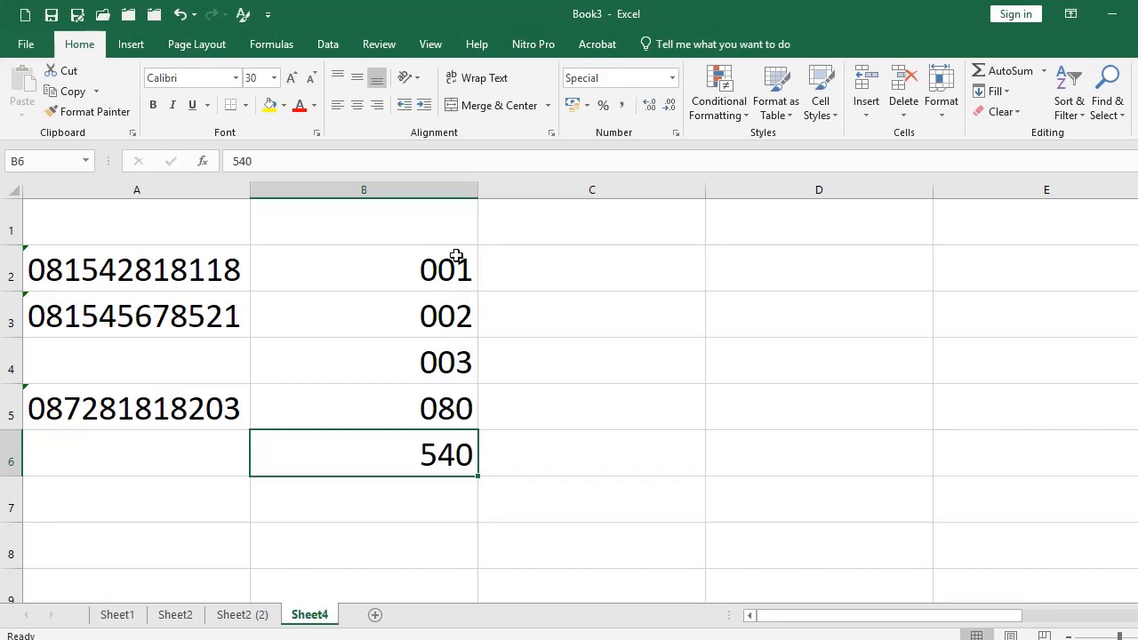
click(113, 285)
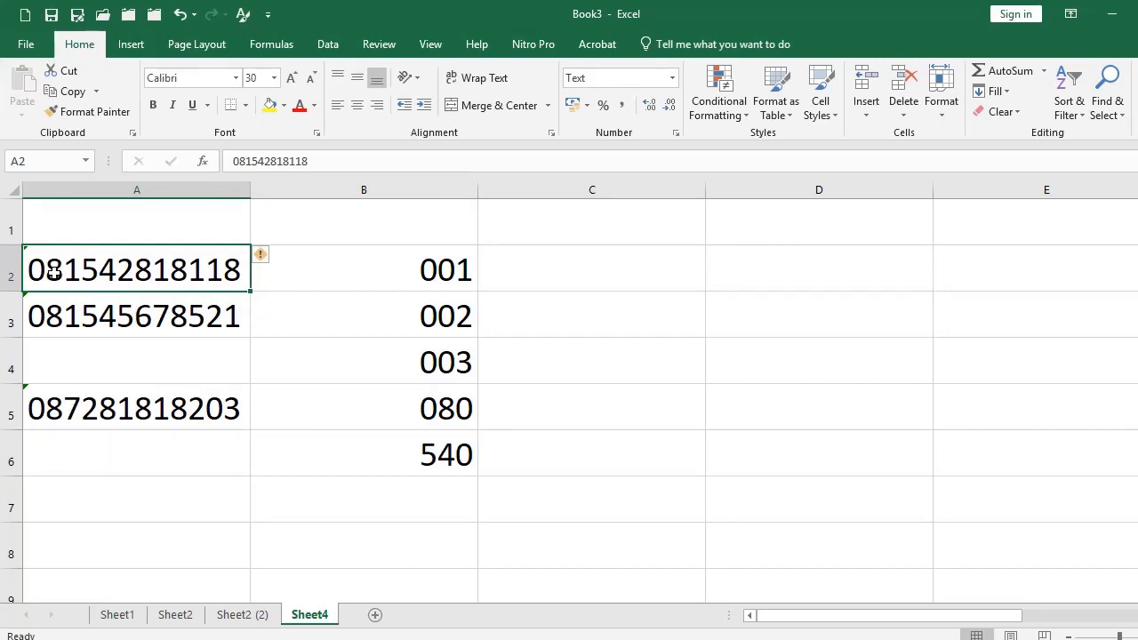
click(386, 283)
click(410, 493)
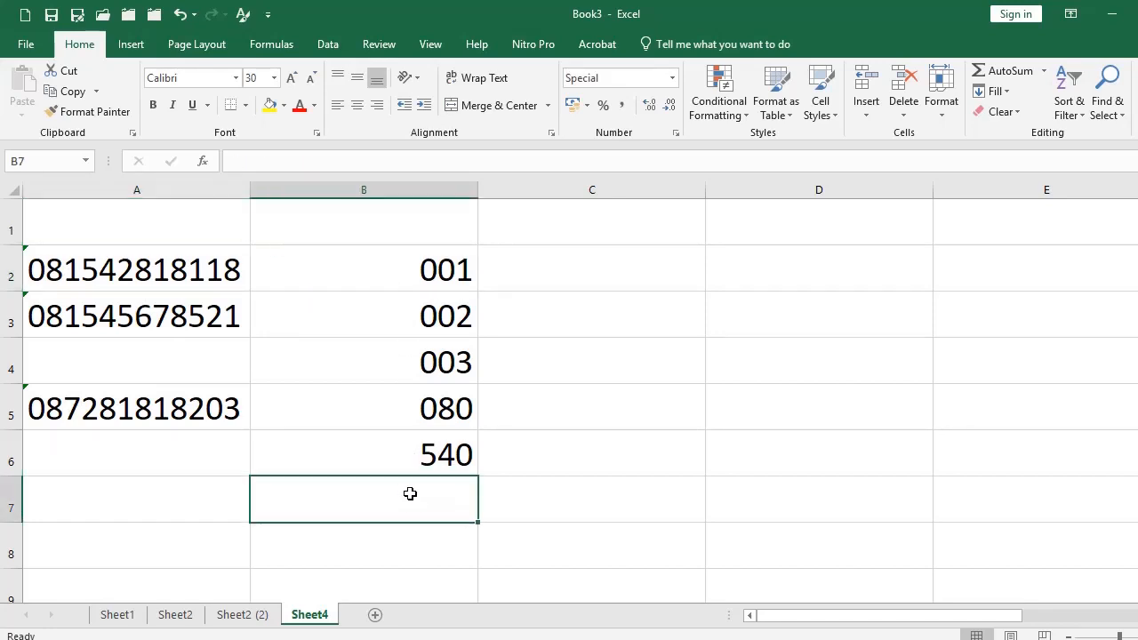
click(412, 452)
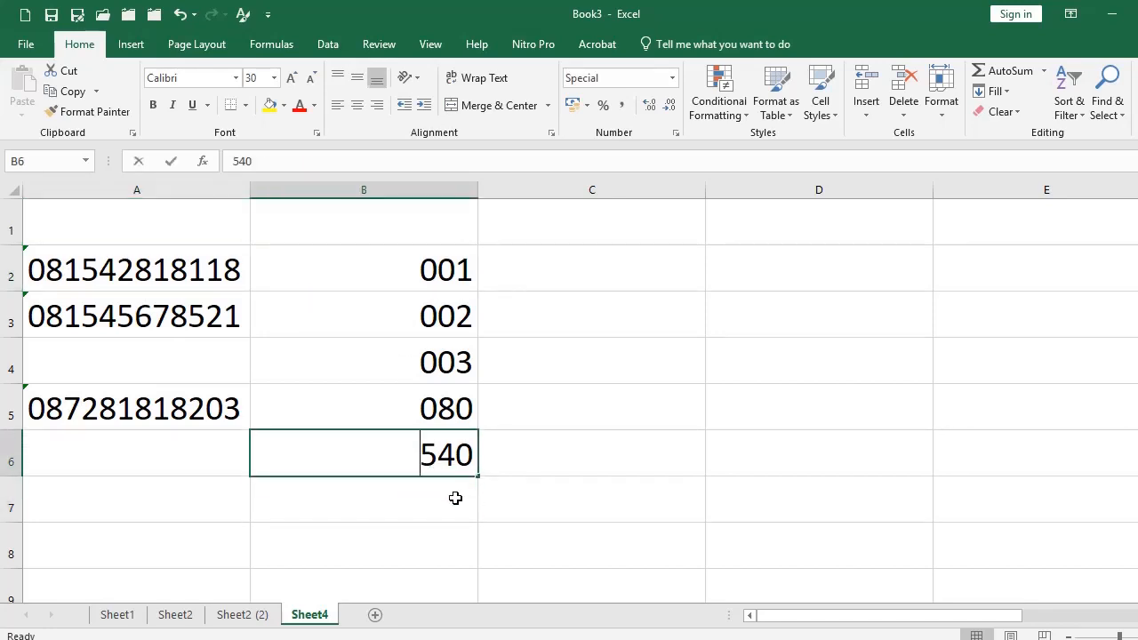
text(99)
key(Return)
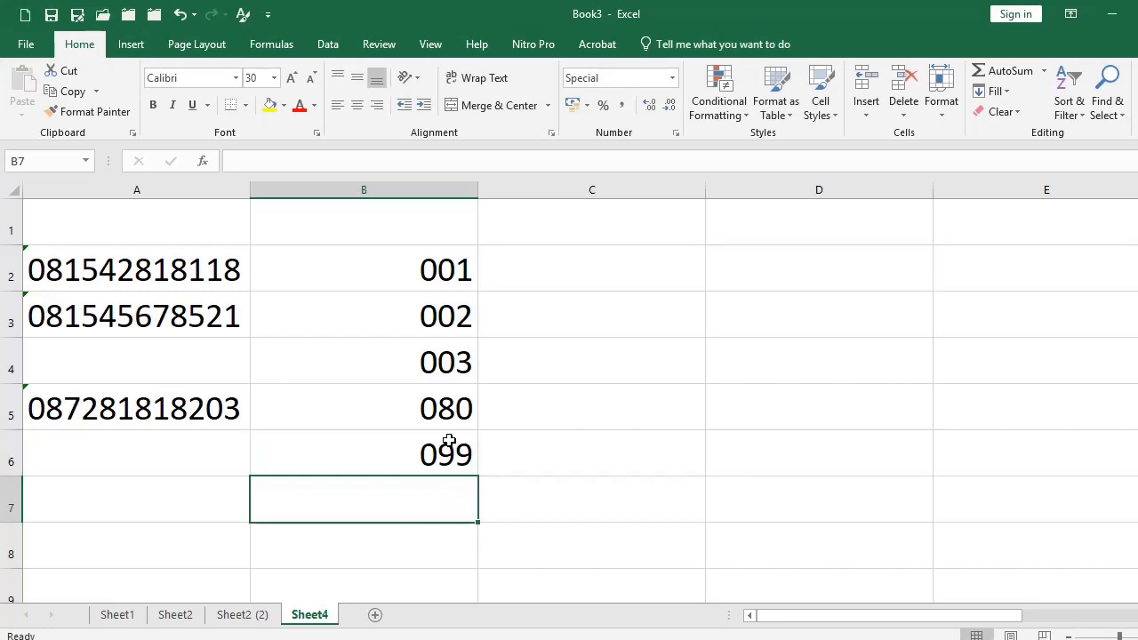
click(444, 192)
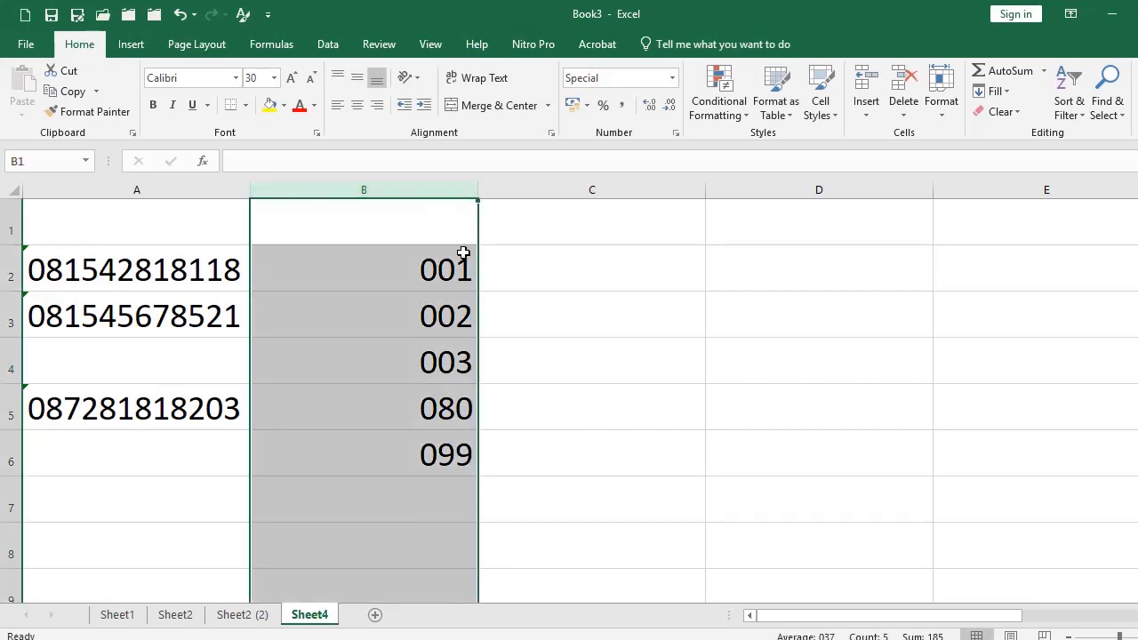
Shorten column B's custom format from 000 to 00 so values read 01, 02, 03, 80, 99.
click(675, 137)
click(337, 389)
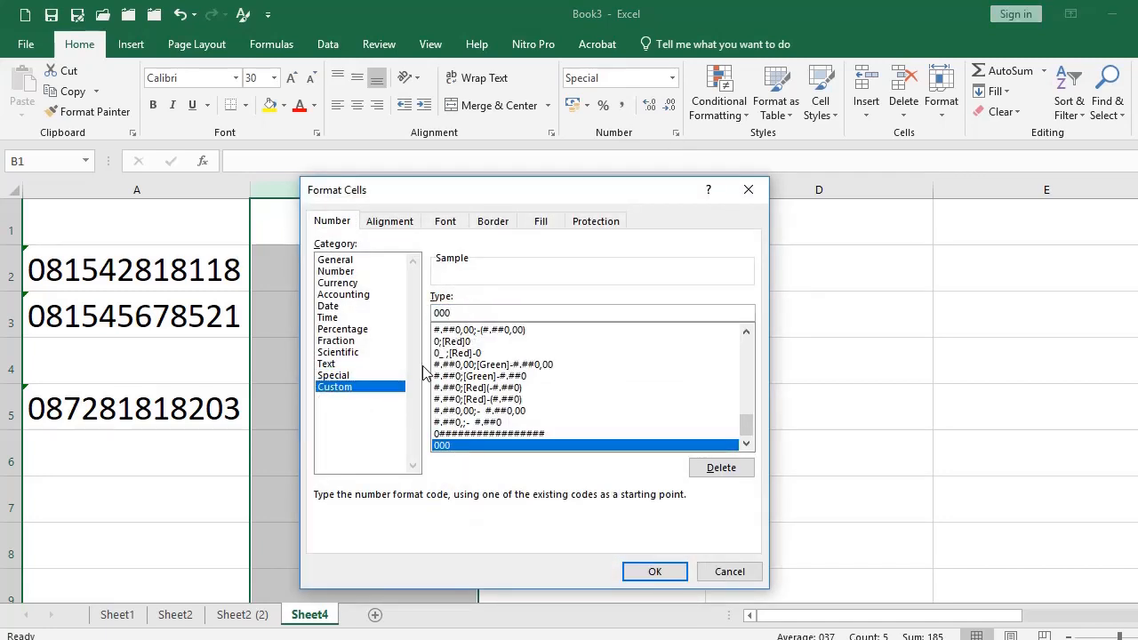
key(BackSpace)
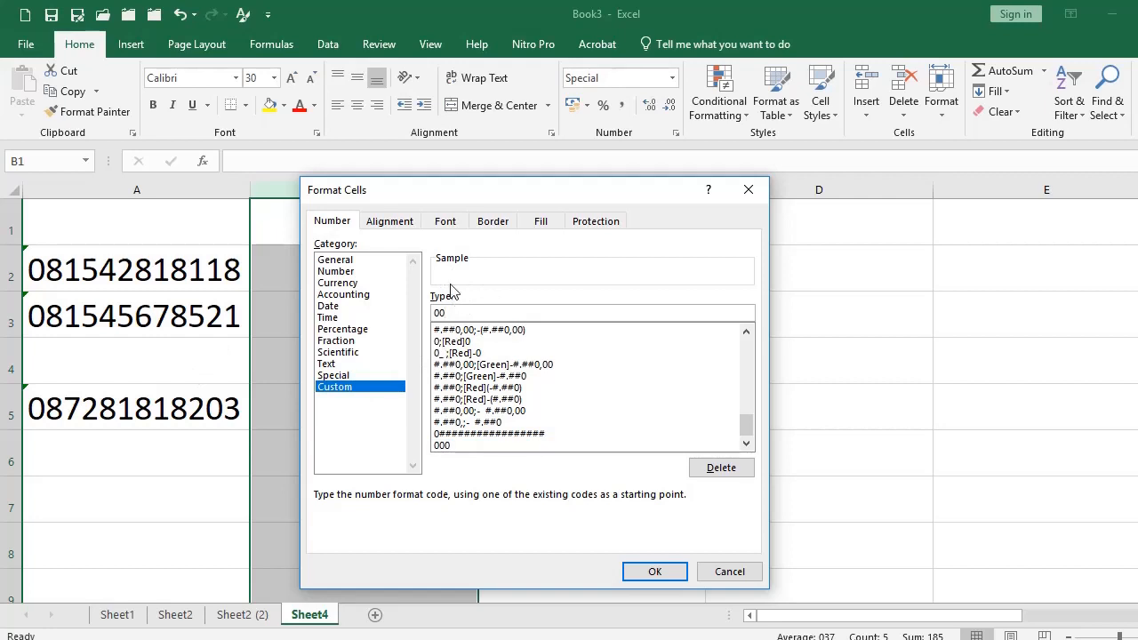
click(654, 572)
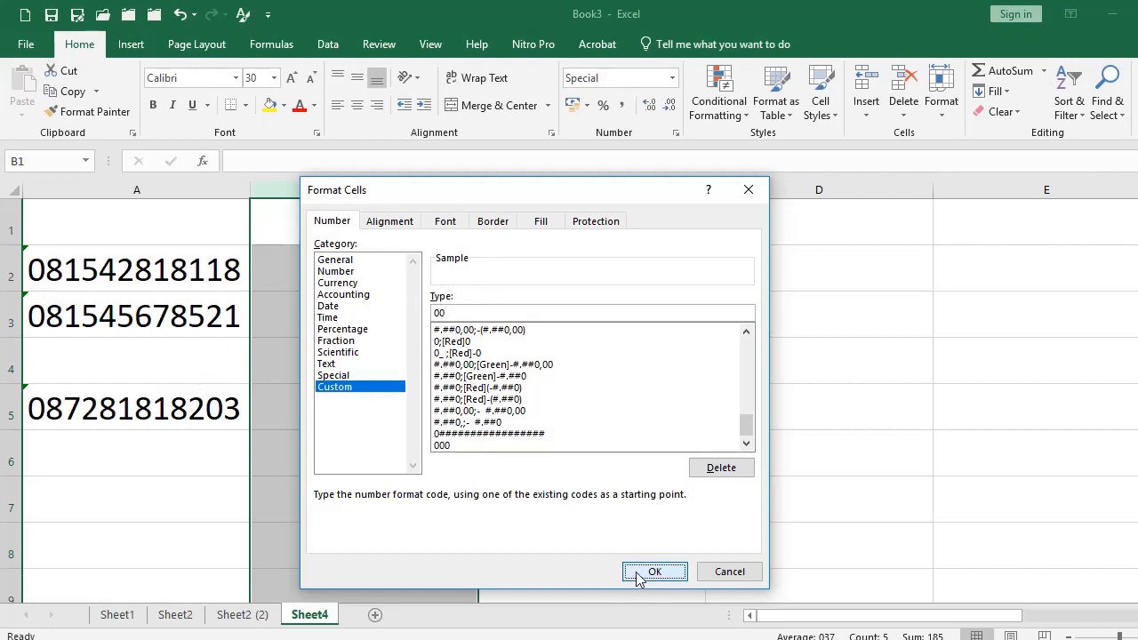
click(457, 356)
drag(452, 269, 452, 506)
click(451, 506)
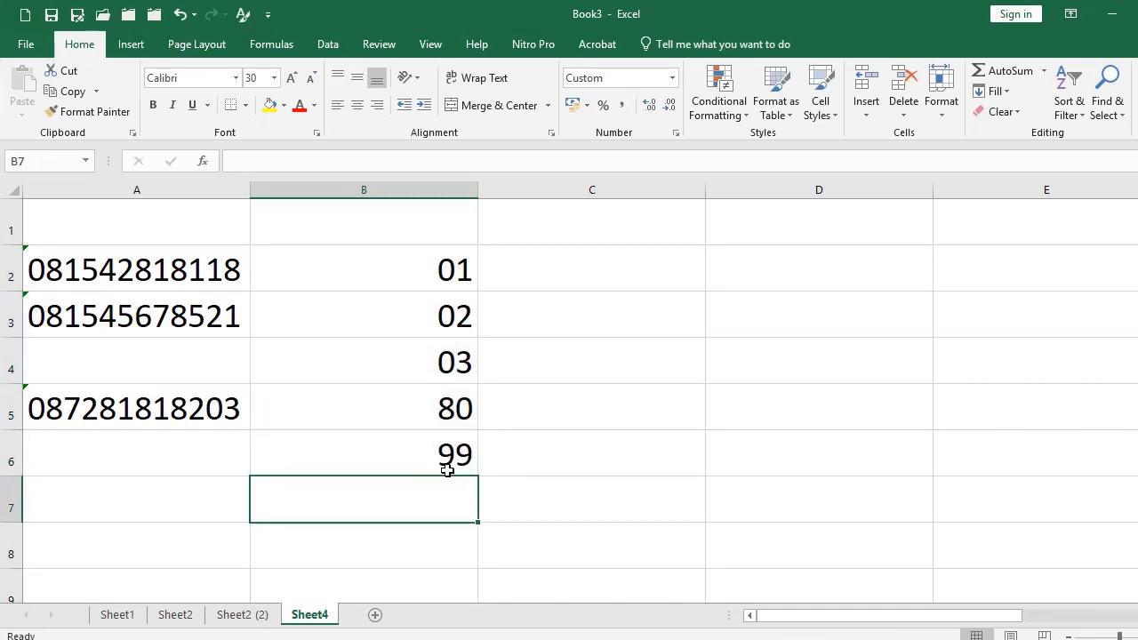
Enter 120 in B7, which displays in full despite the 00 format.
text(1)
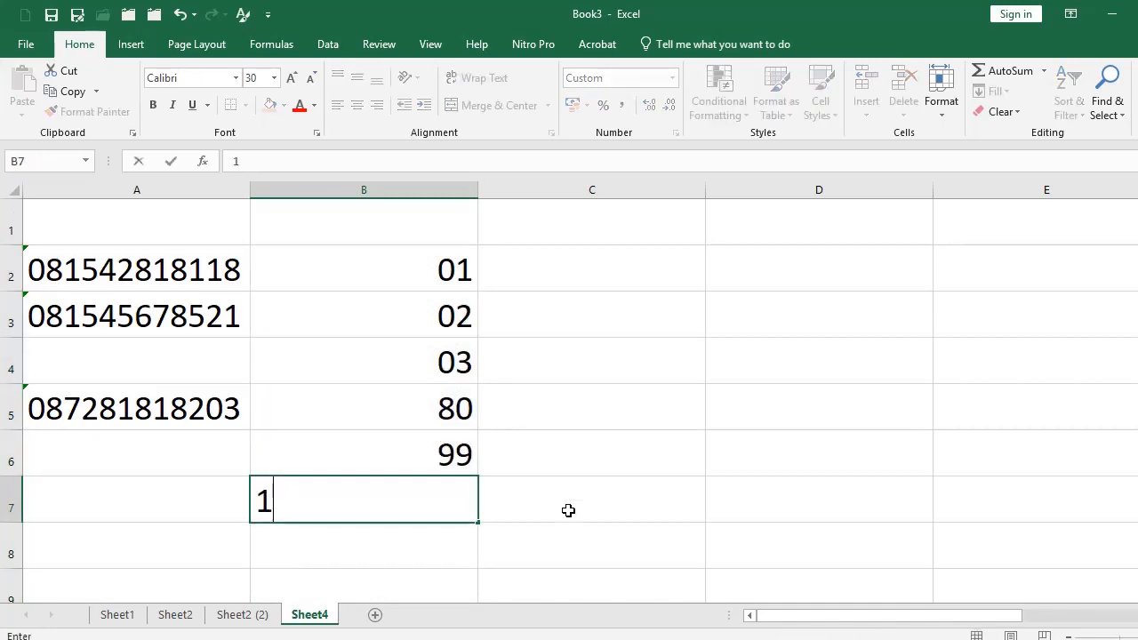
text(20)
key(Return)
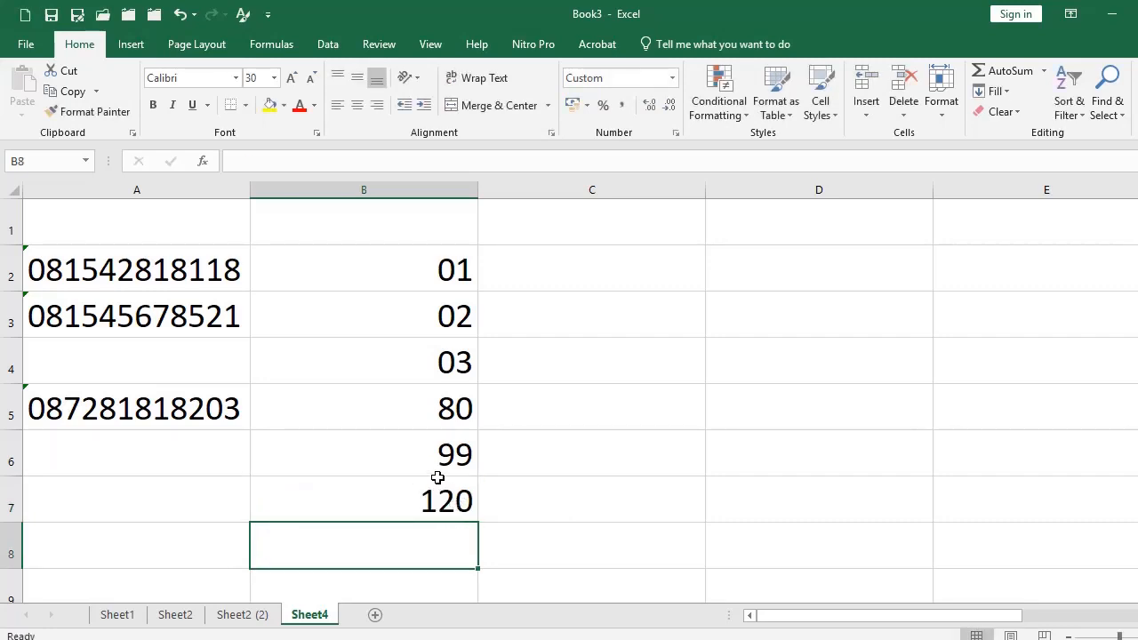
click(458, 402)
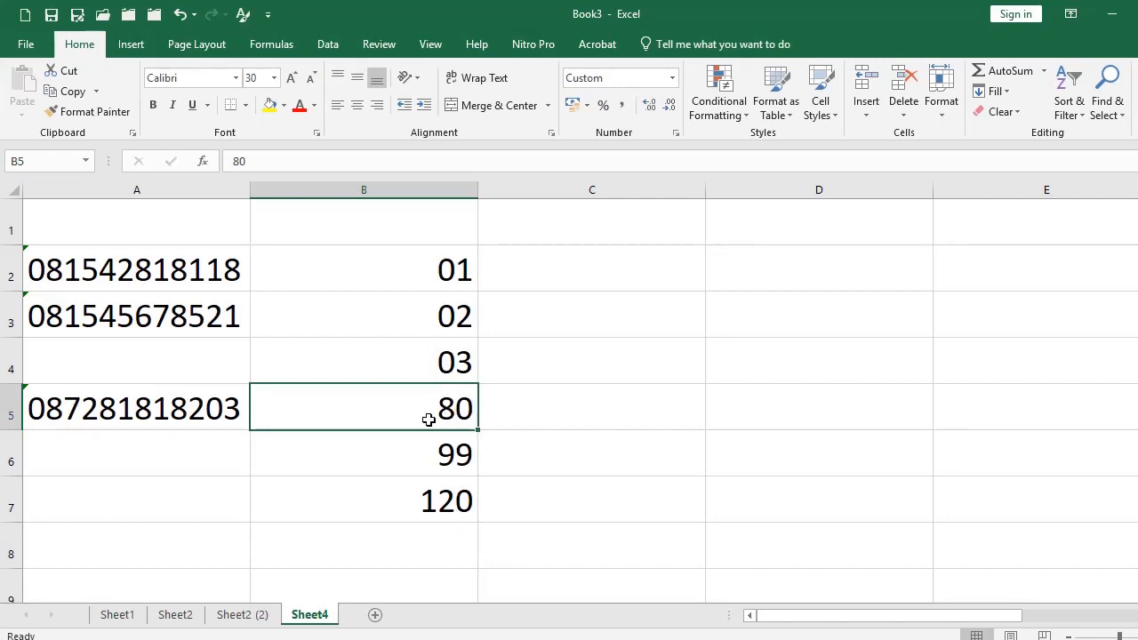
click(118, 189)
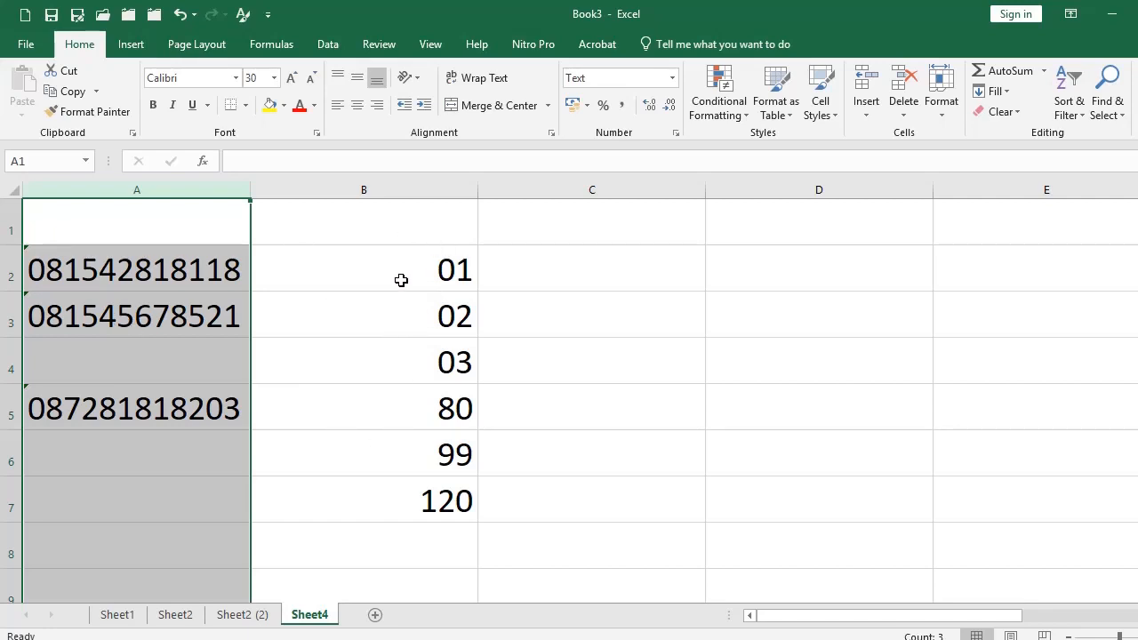
click(116, 615)
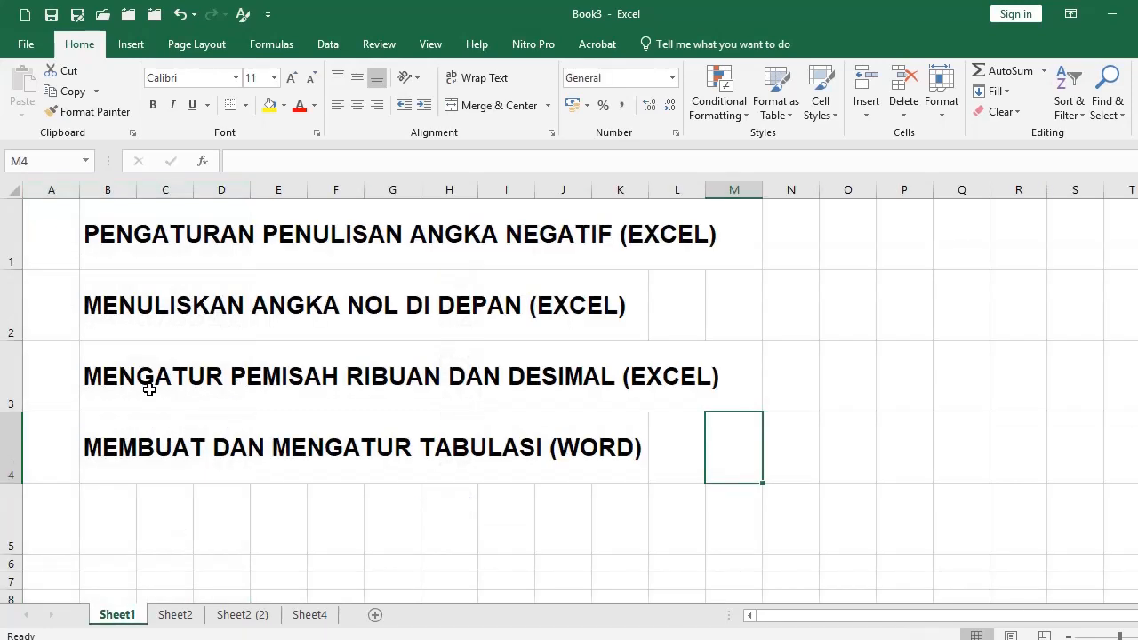
click(112, 391)
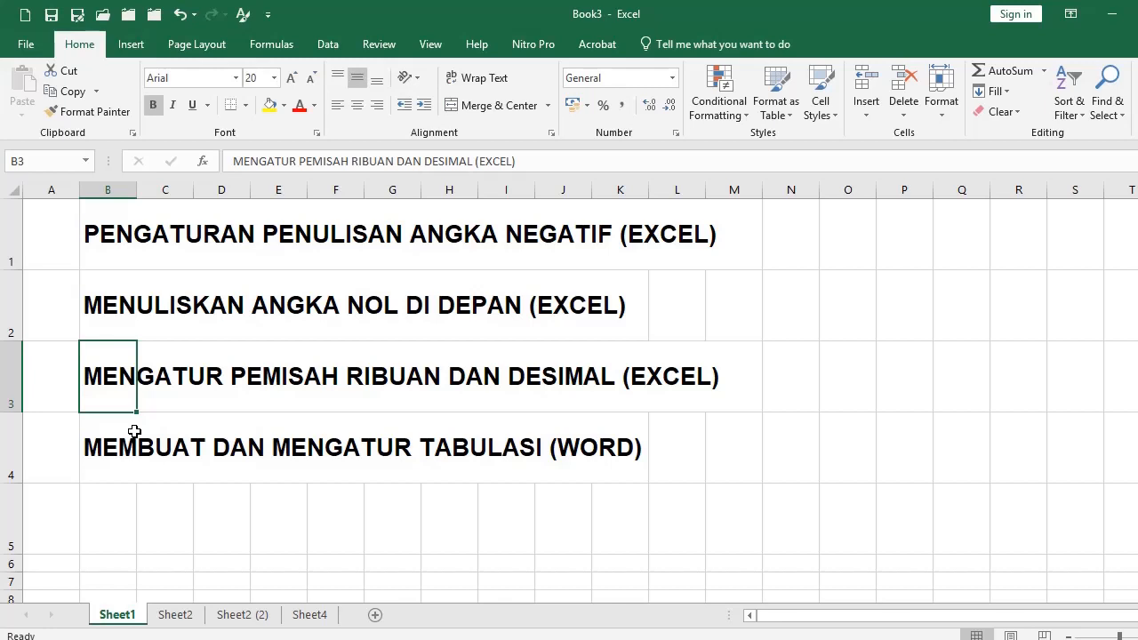
click(302, 615)
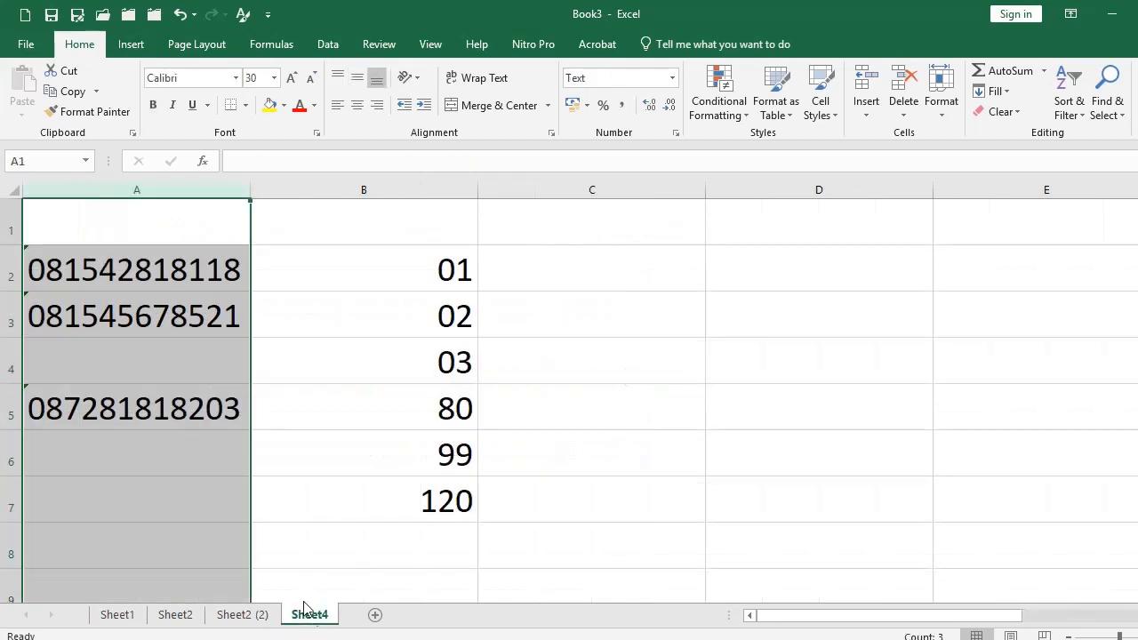
Apply the Accounting format with the Rp symbol and 0 decimal places to column B.
click(422, 190)
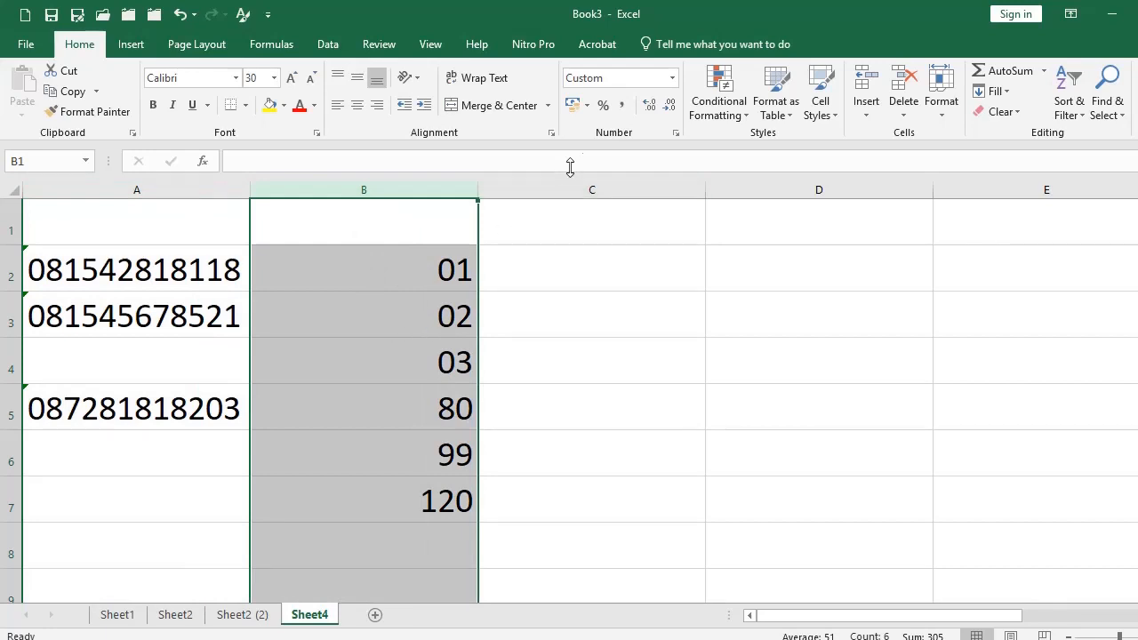
click(676, 132)
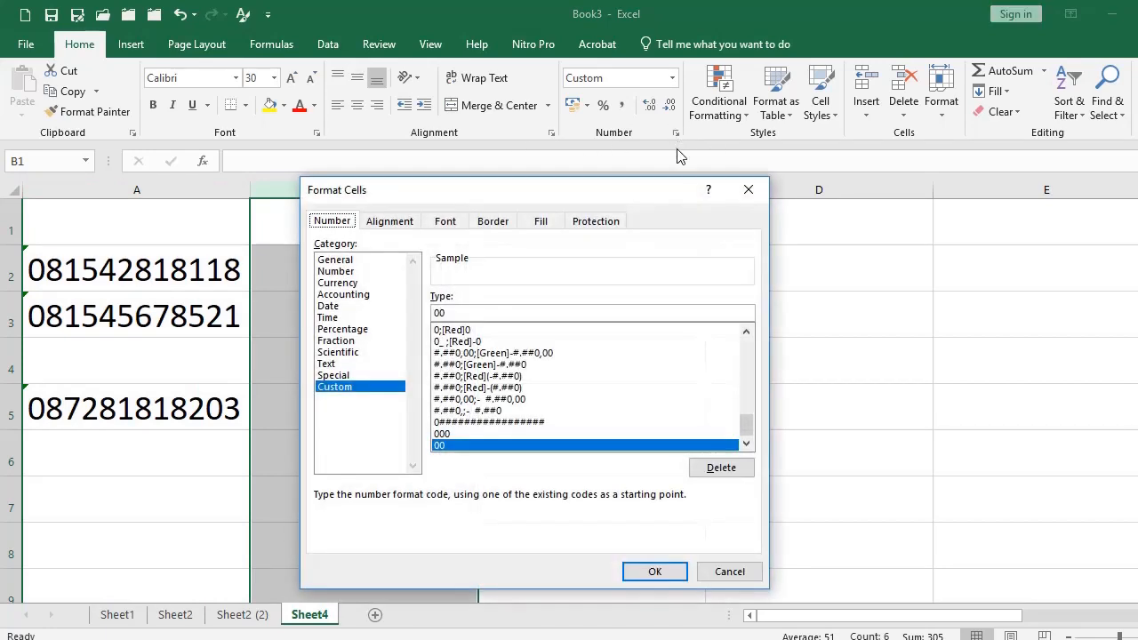
click(344, 297)
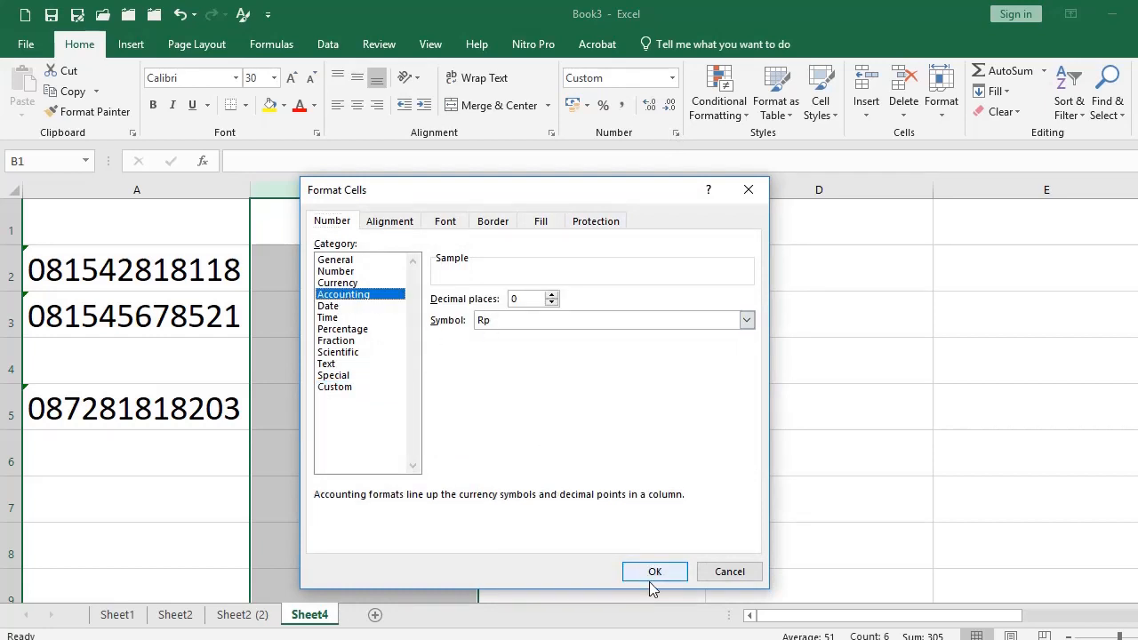
click(654, 574)
click(338, 268)
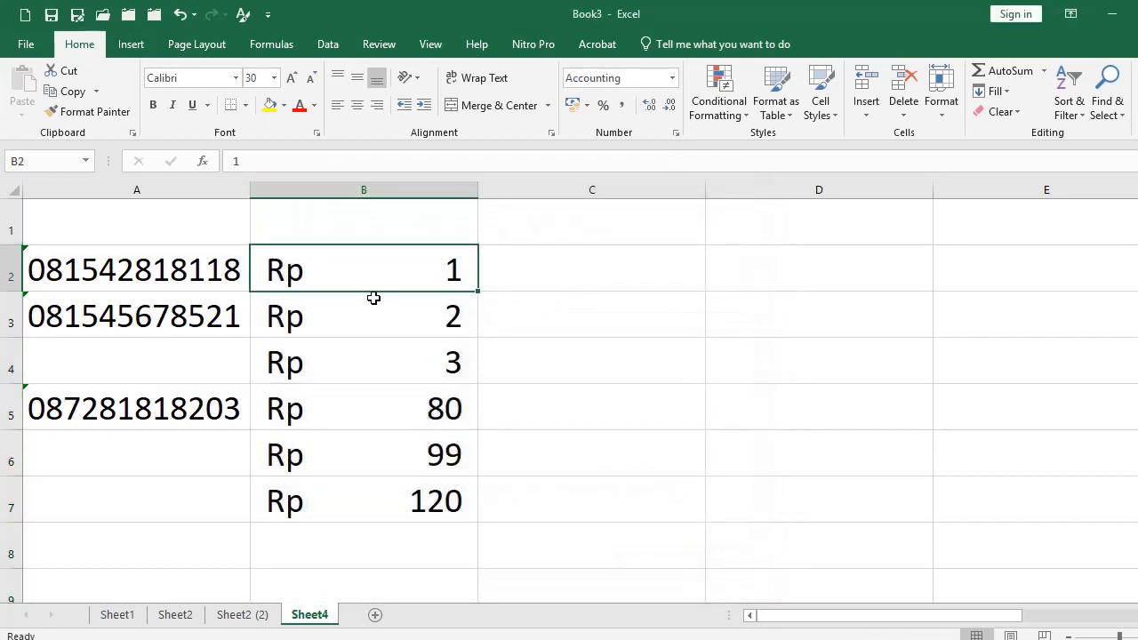
Enter 15000000 in B2 and widen column B to fit it.
text(15000000)
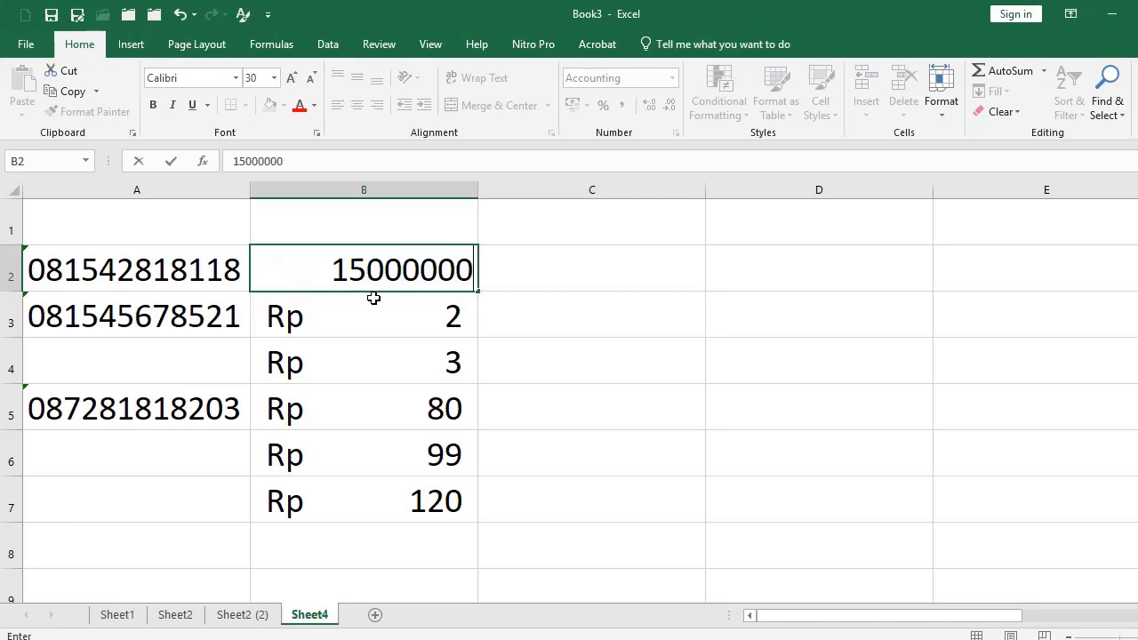
key(Return)
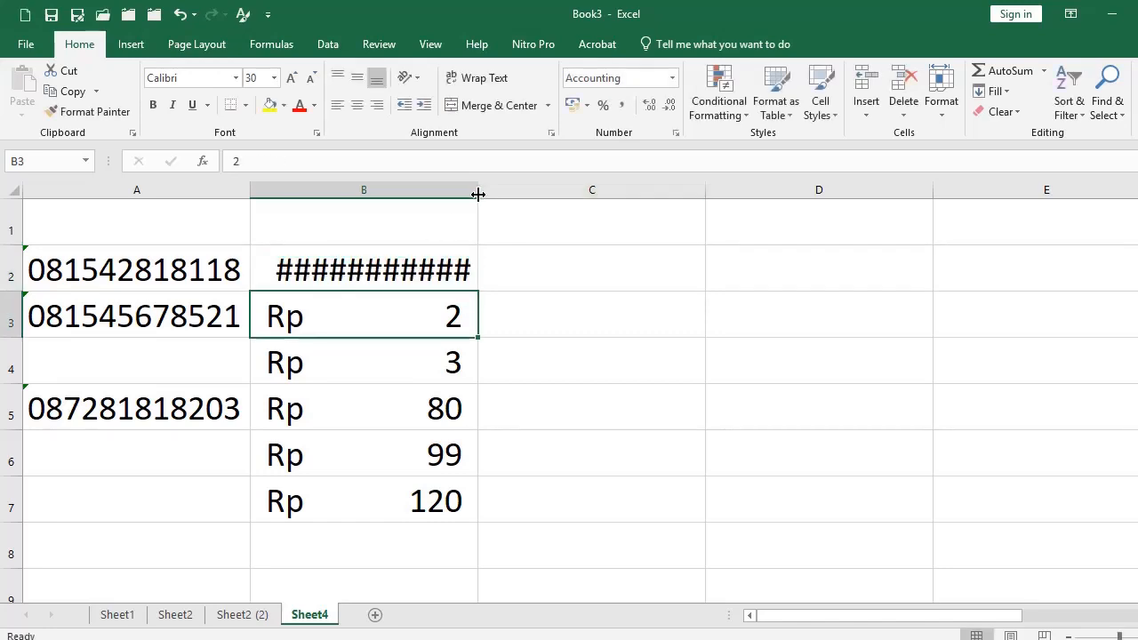
drag(477, 191, 523, 204)
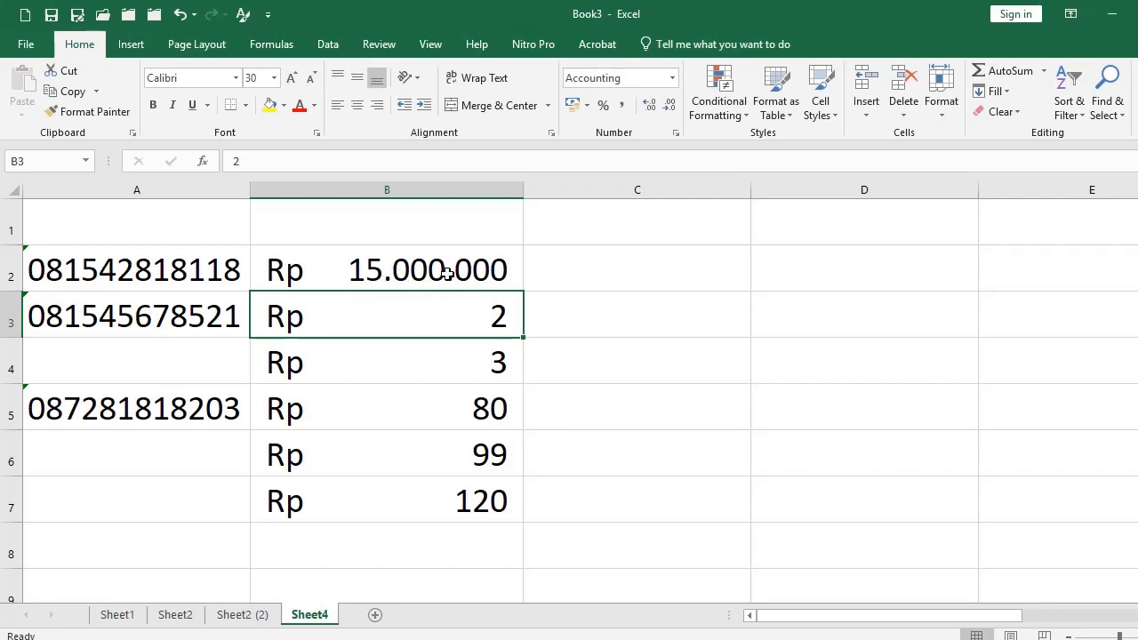
Set B2's Accounting format to 2 decimal places so it reads Rp 15.000.000,00.
click(450, 267)
click(676, 135)
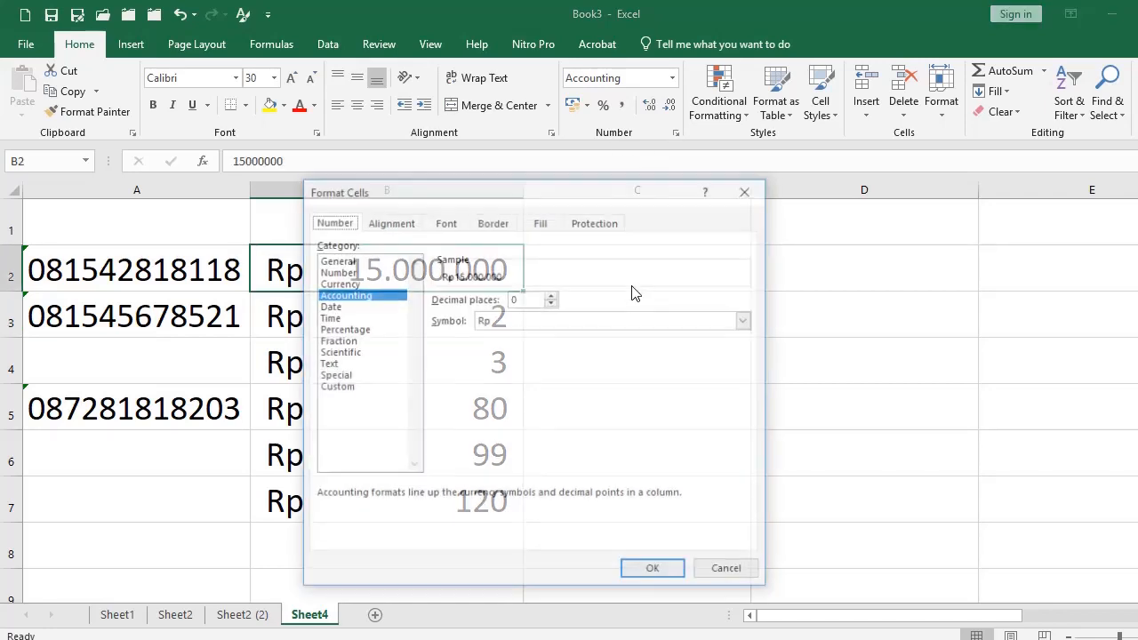
click(552, 296)
click(551, 295)
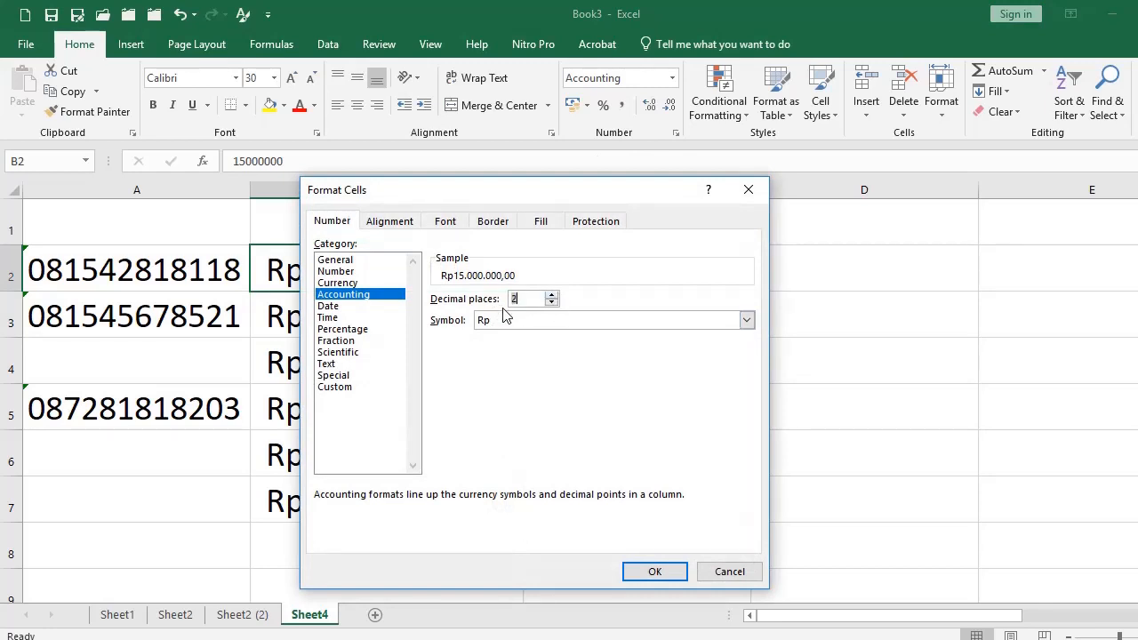
click(631, 571)
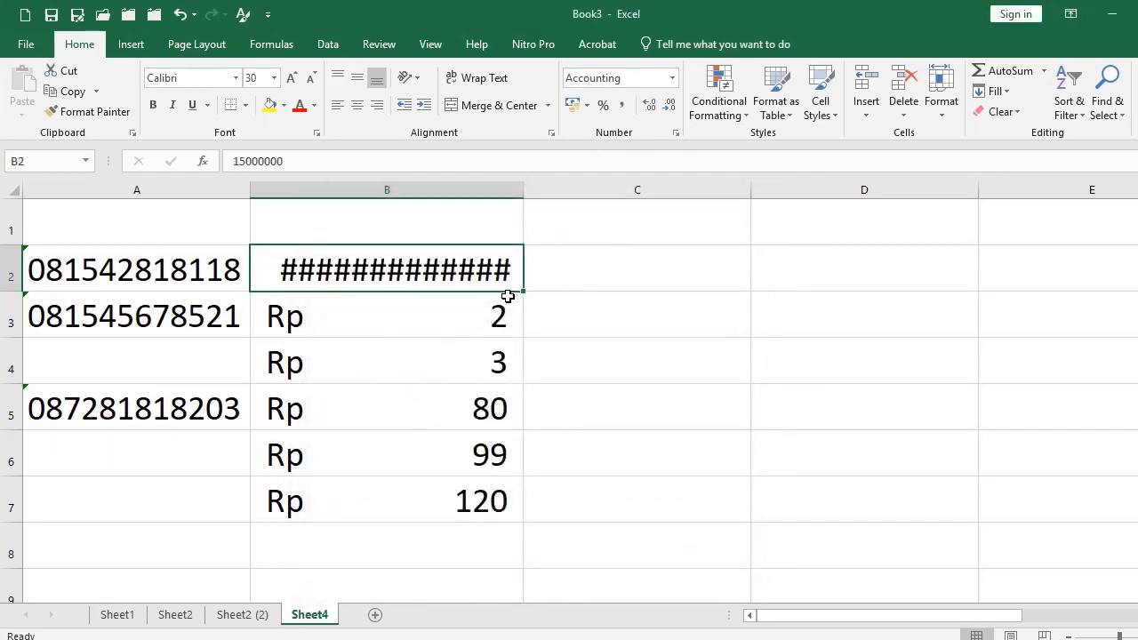
drag(521, 190, 569, 195)
Clear the values 2 through 120 from B3:B7.
click(572, 322)
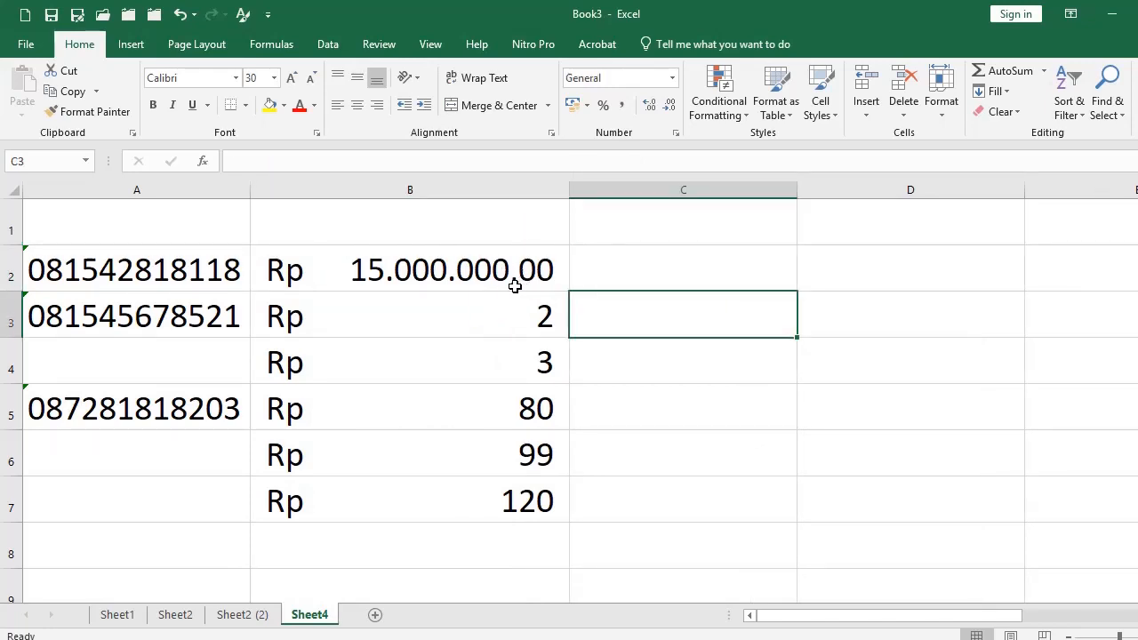
drag(476, 313, 465, 485)
key(Delete)
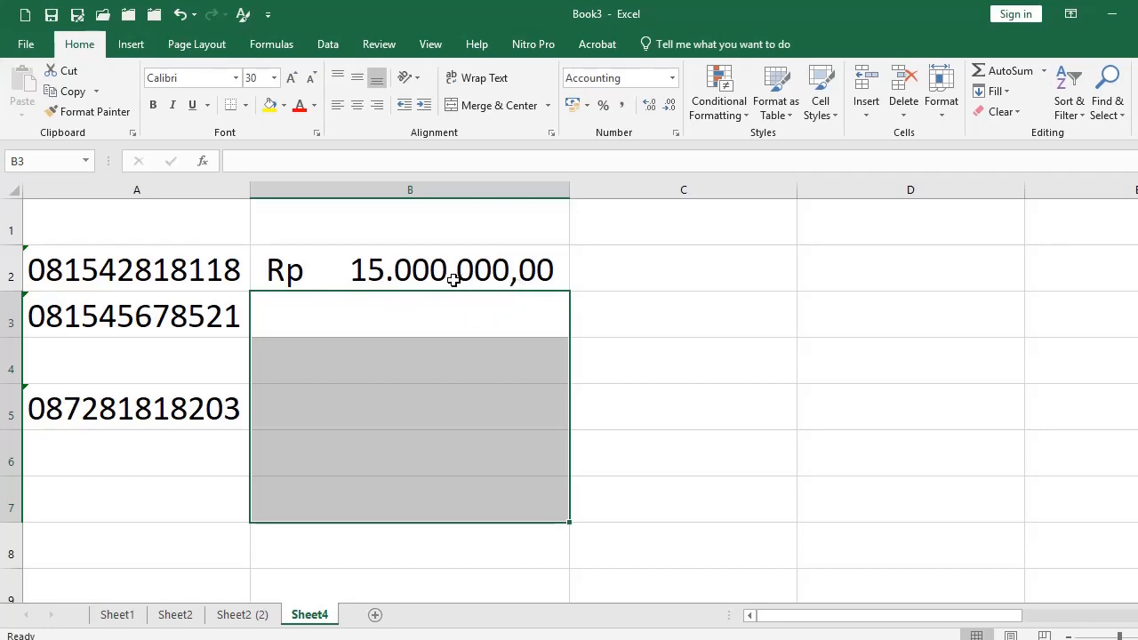
click(465, 192)
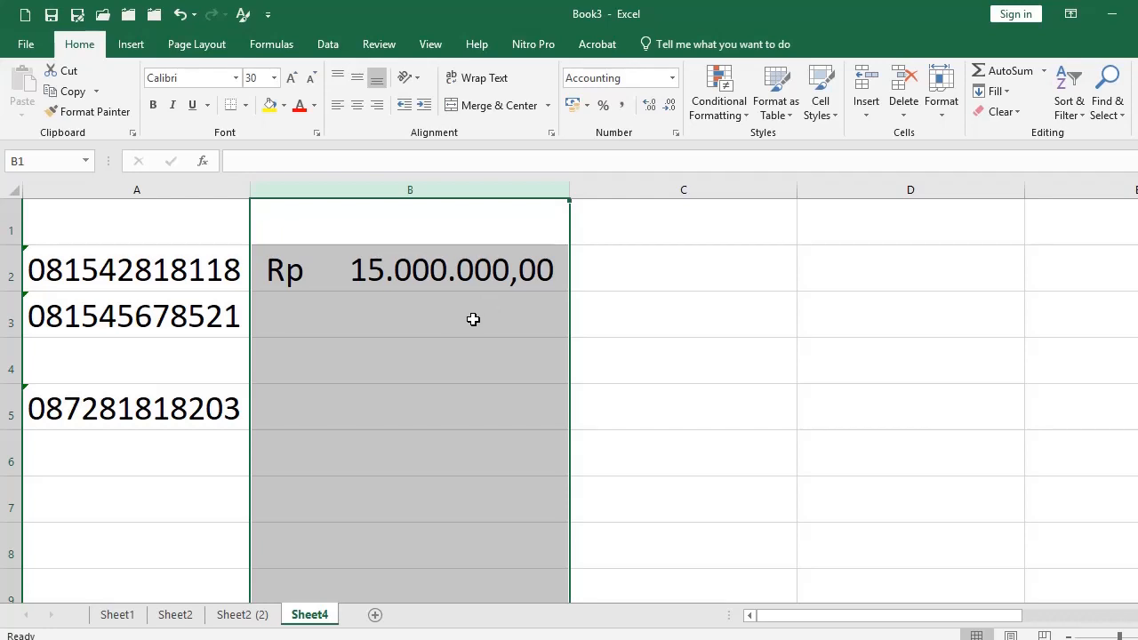
right_click(658, 132)
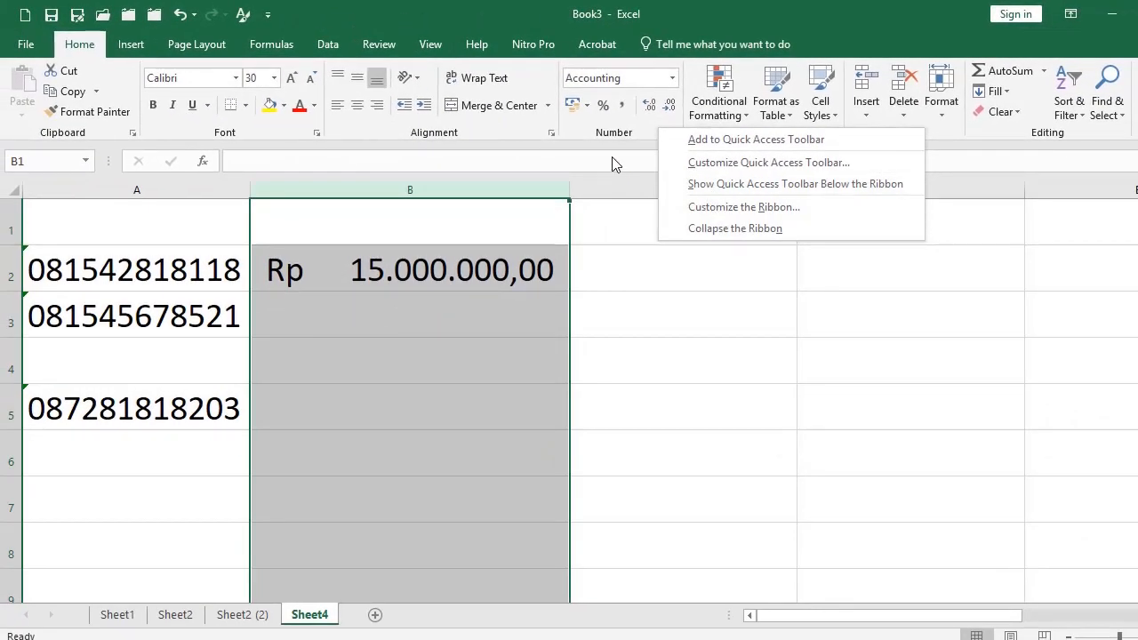
click(611, 156)
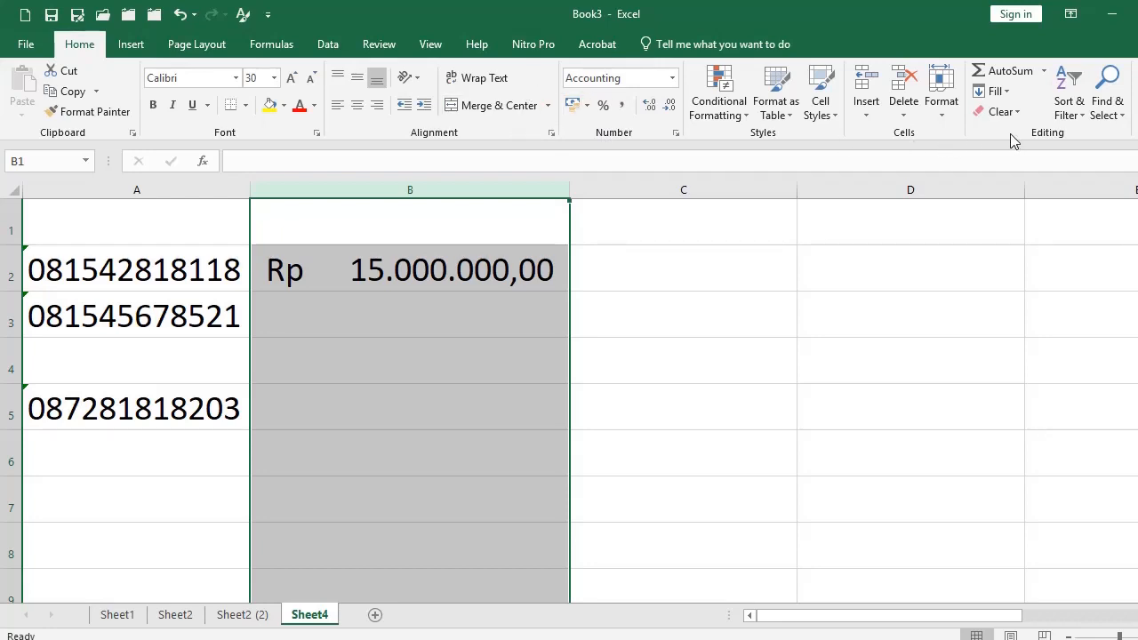
In Excel Options > Advanced, disable system separators, using '.' for decimals and ',' for thousands.
right_click(351, 136)
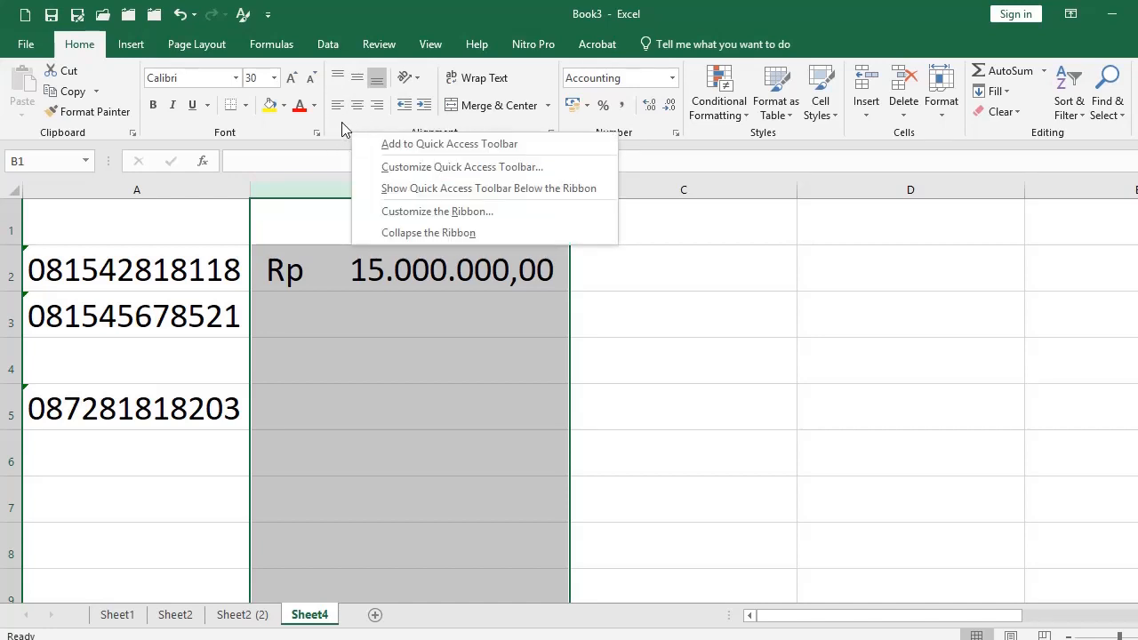
click(445, 213)
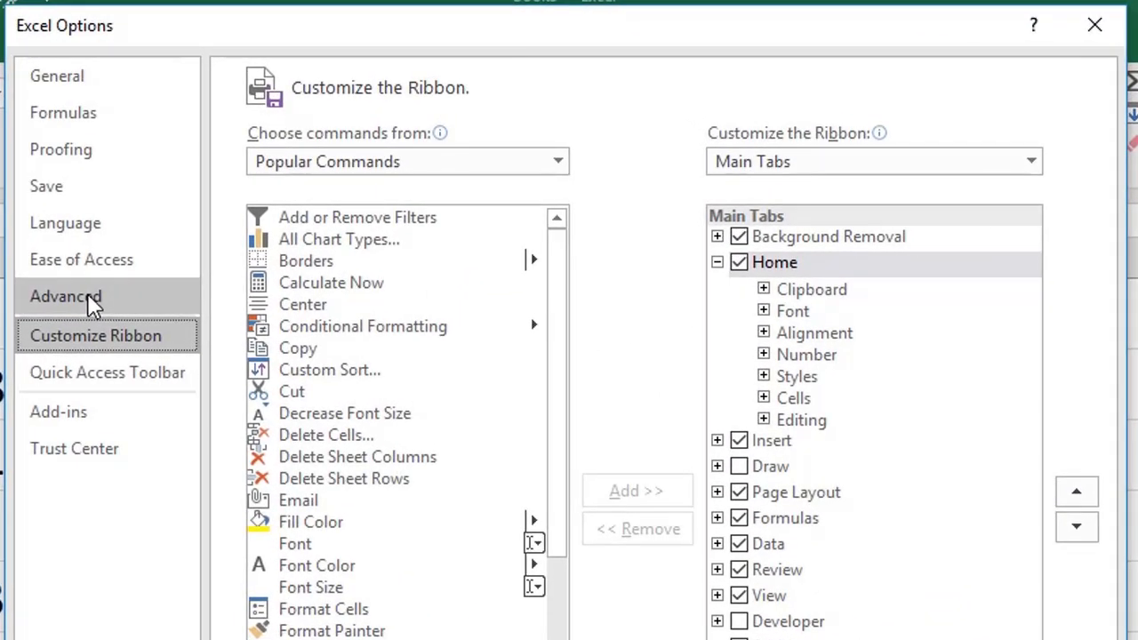
click(101, 297)
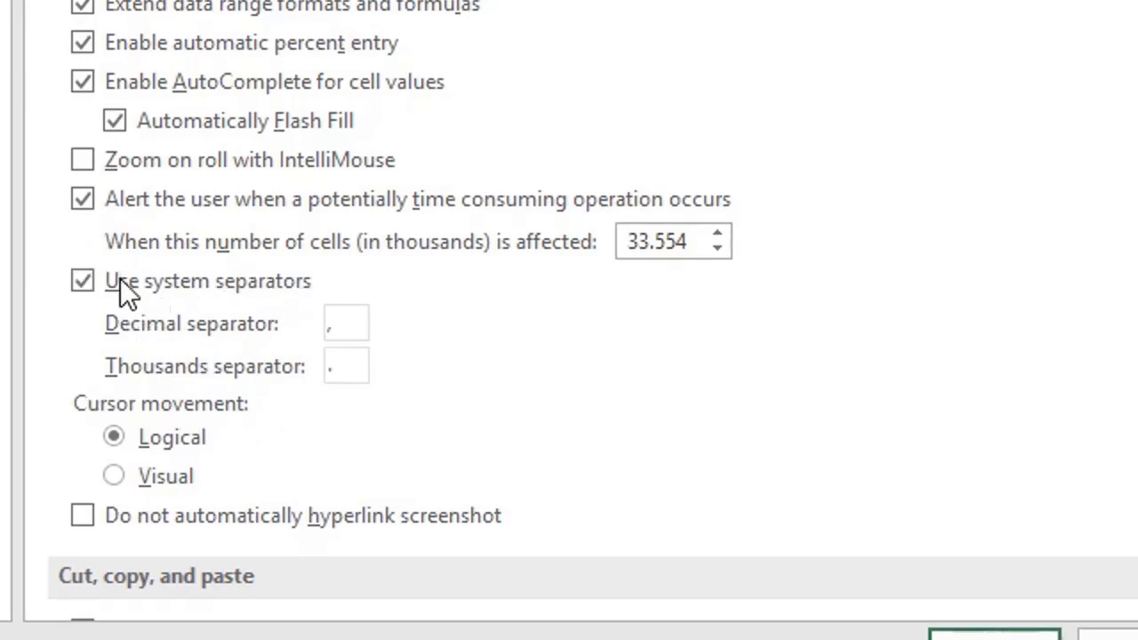
click(284, 296)
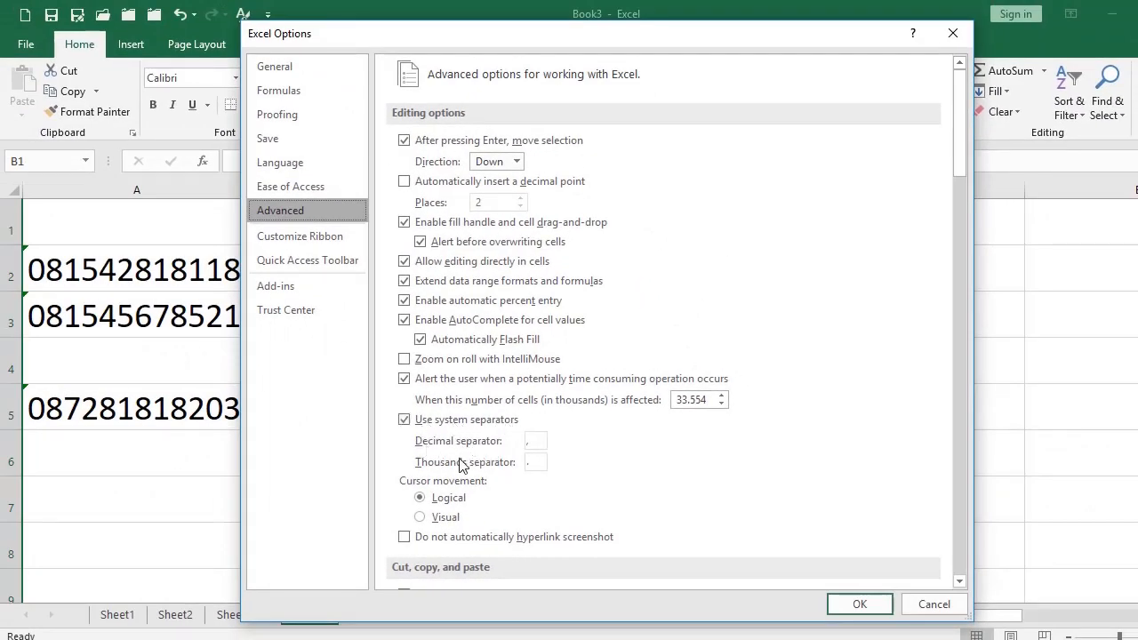
drag(460, 46, 831, 57)
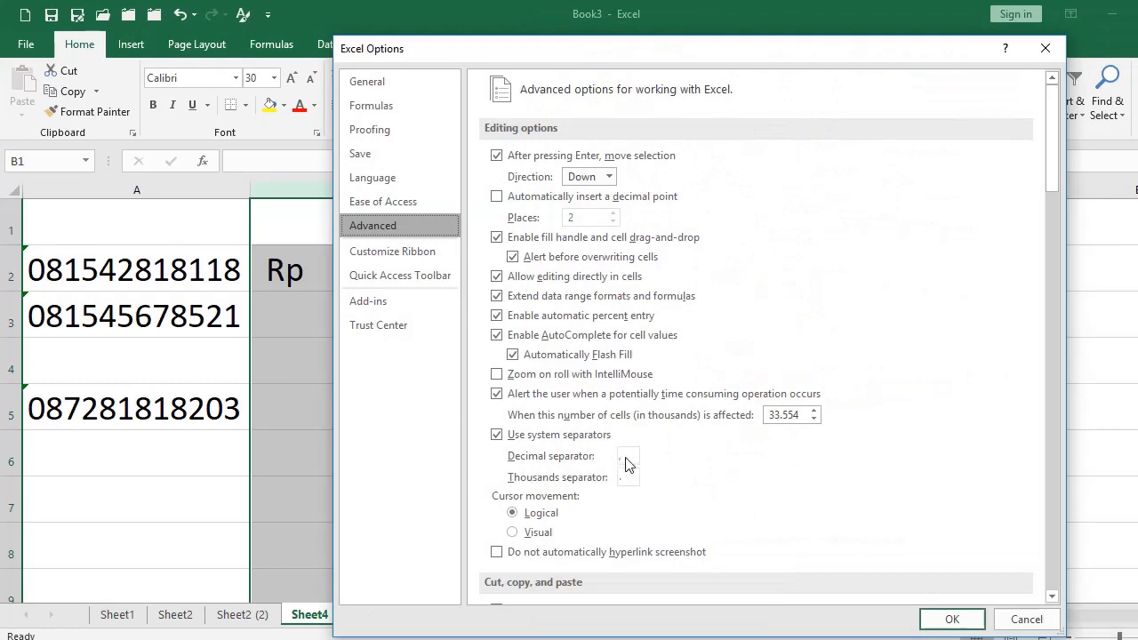
click(629, 456)
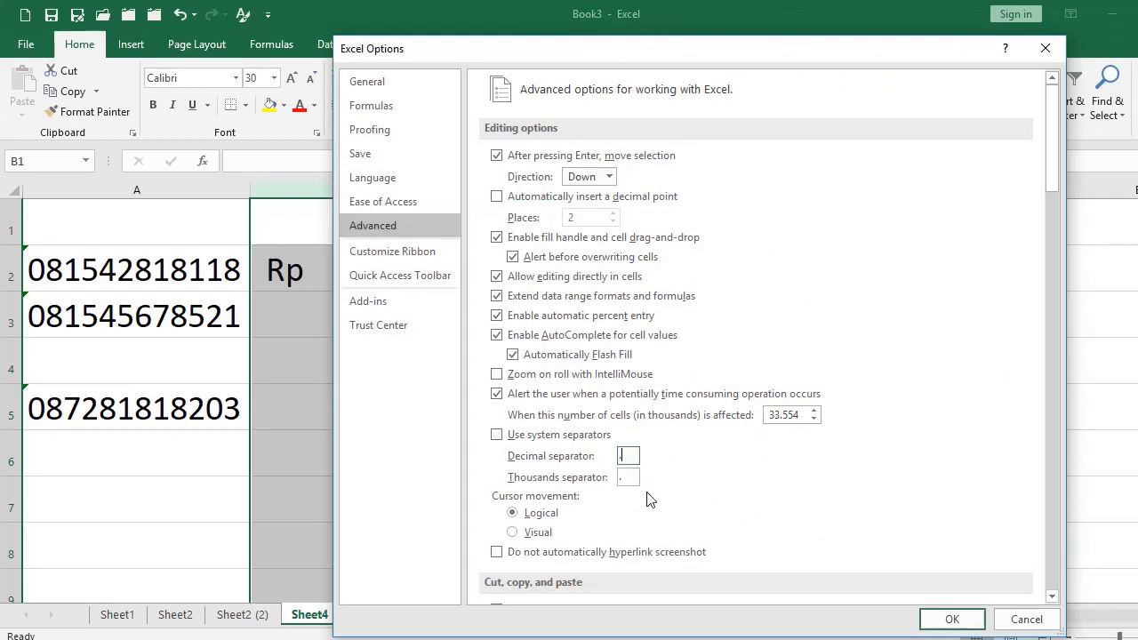
click(625, 477)
click(946, 618)
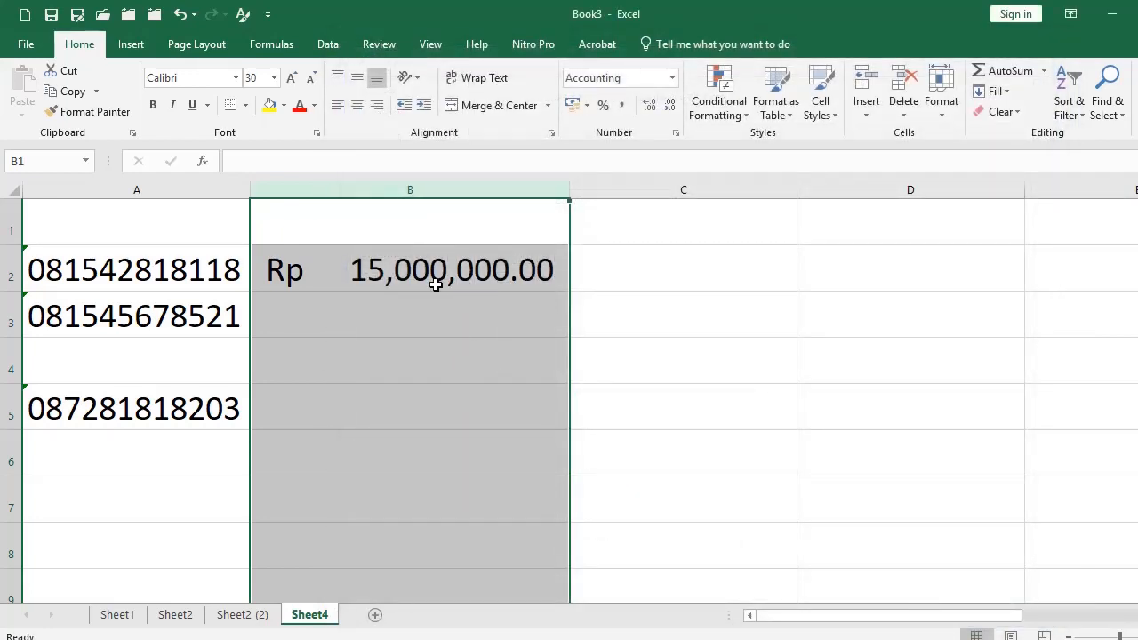
click(417, 301)
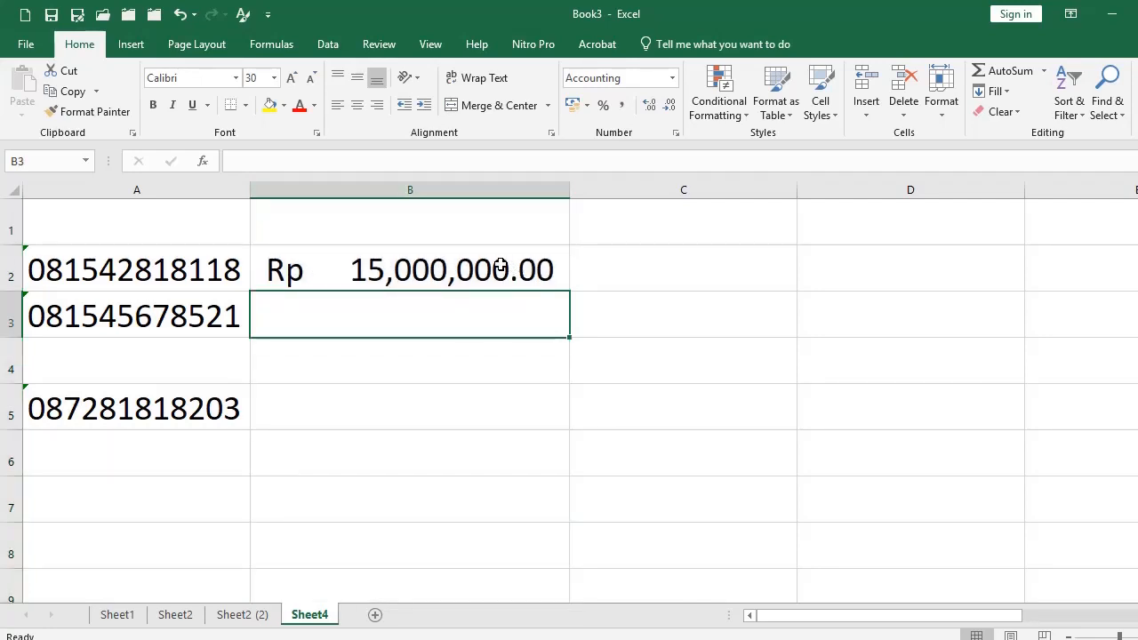
click(484, 182)
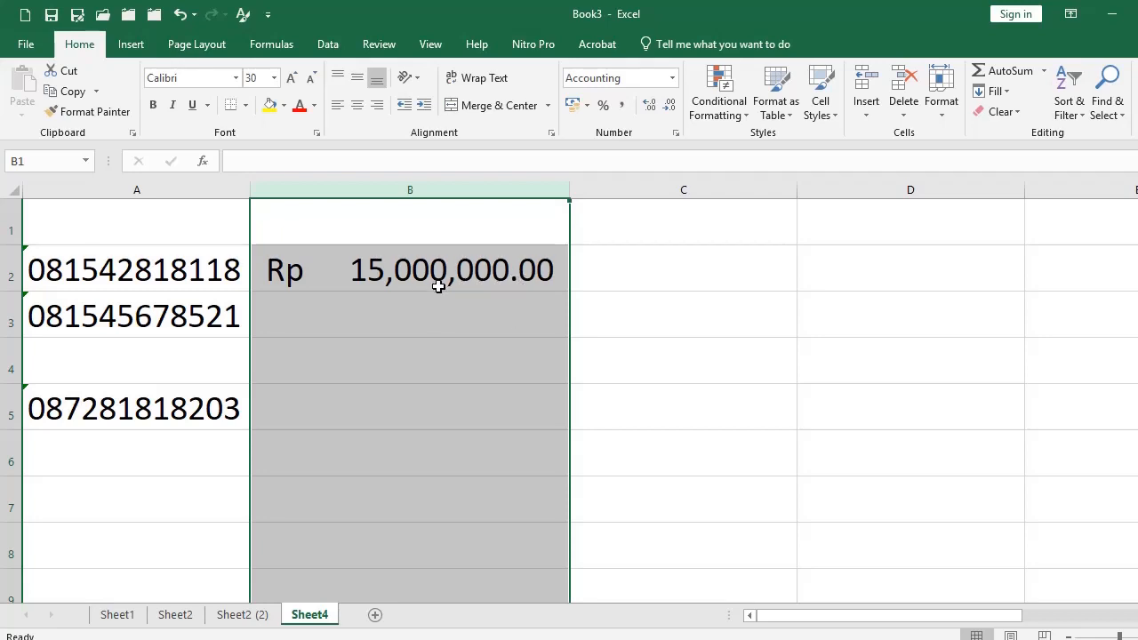
Turn off Use system separators in Excel's Advanced options.
right_click(504, 124)
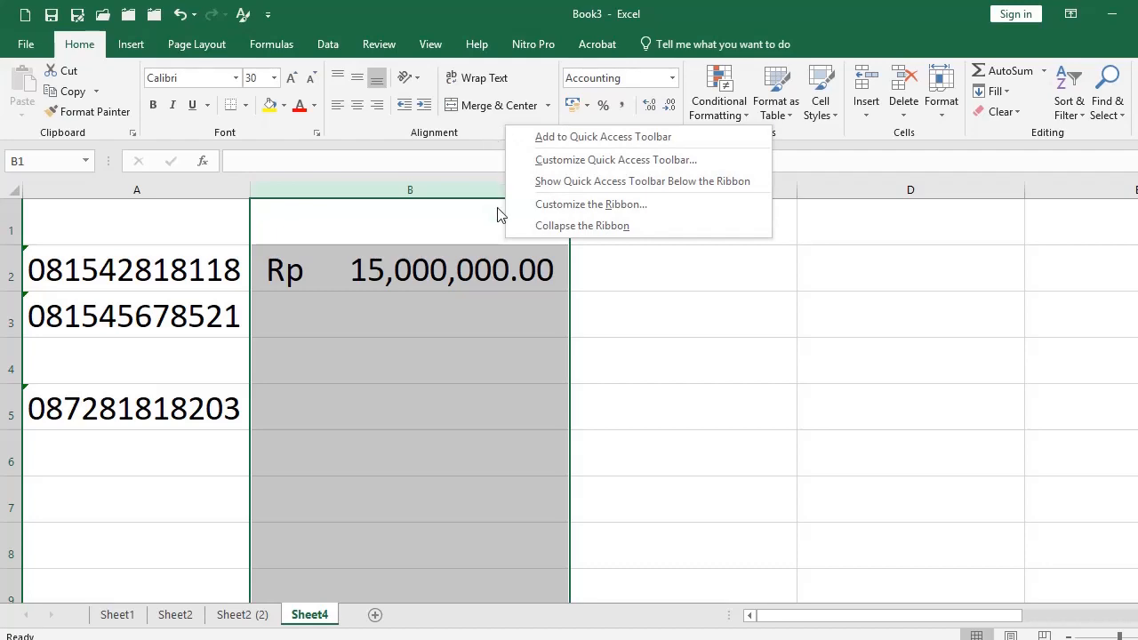
click(579, 207)
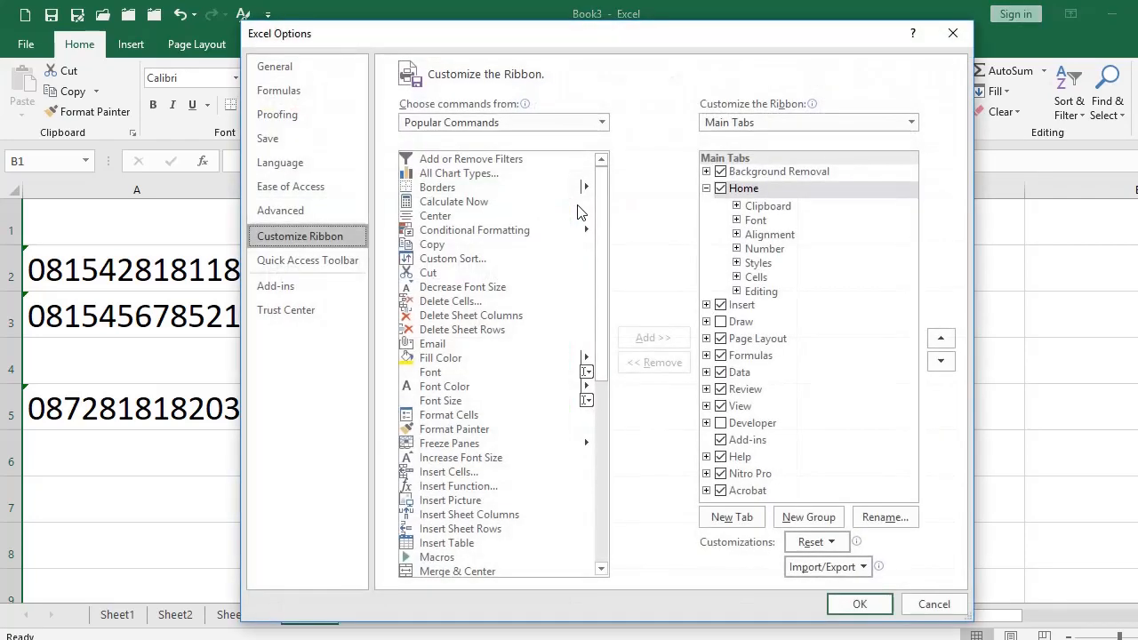
click(305, 210)
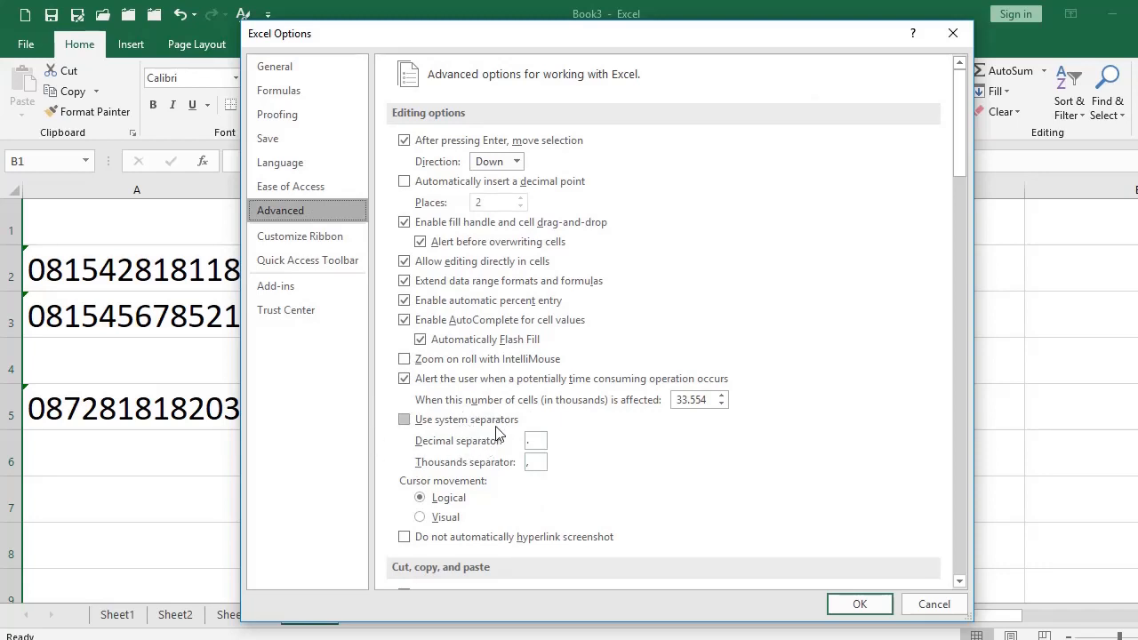
click(413, 424)
click(412, 424)
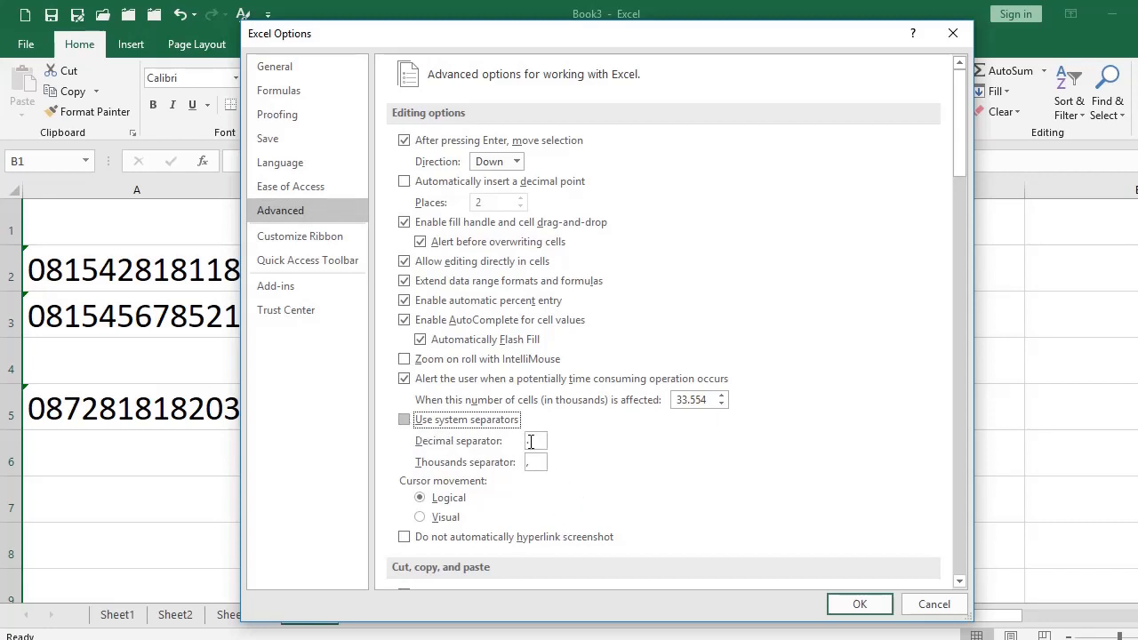
Set ',' as the decimal and '.' as the thousands separator so B2 reads 15.000.000,00, then return to Sheet1.
key(Tab)
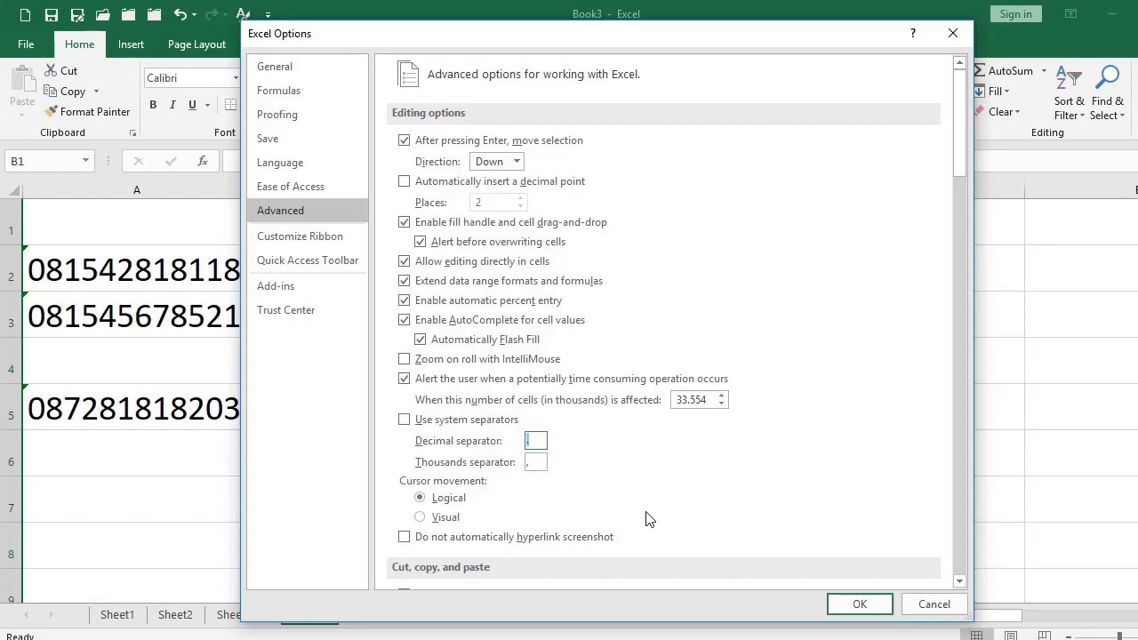
text(.)
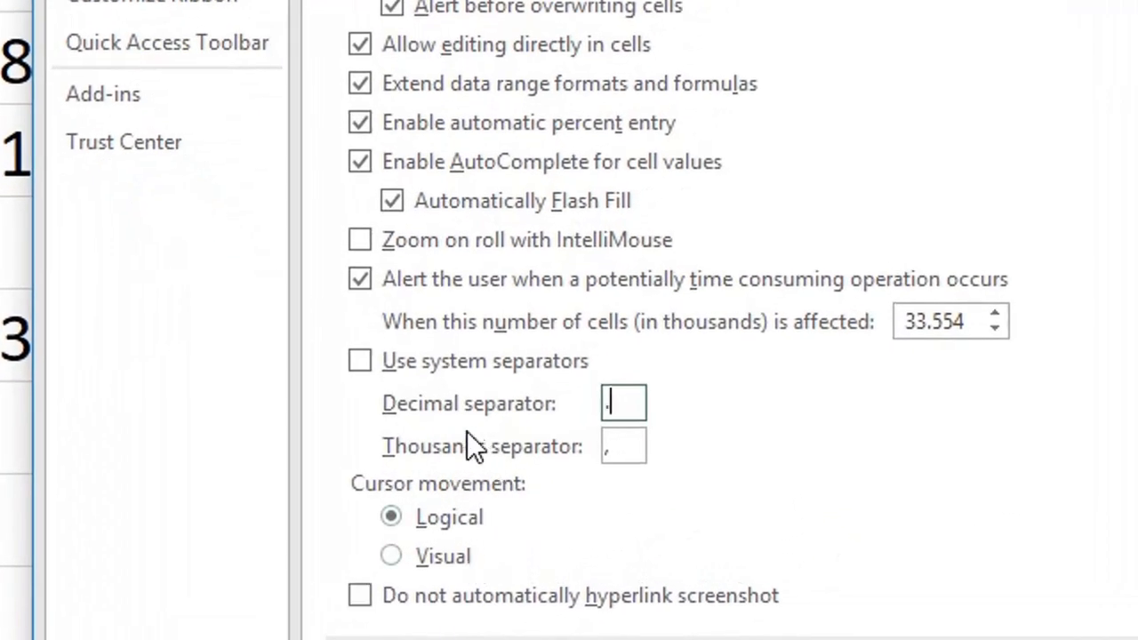
drag(630, 400, 522, 391)
text(,)
key(Tab)
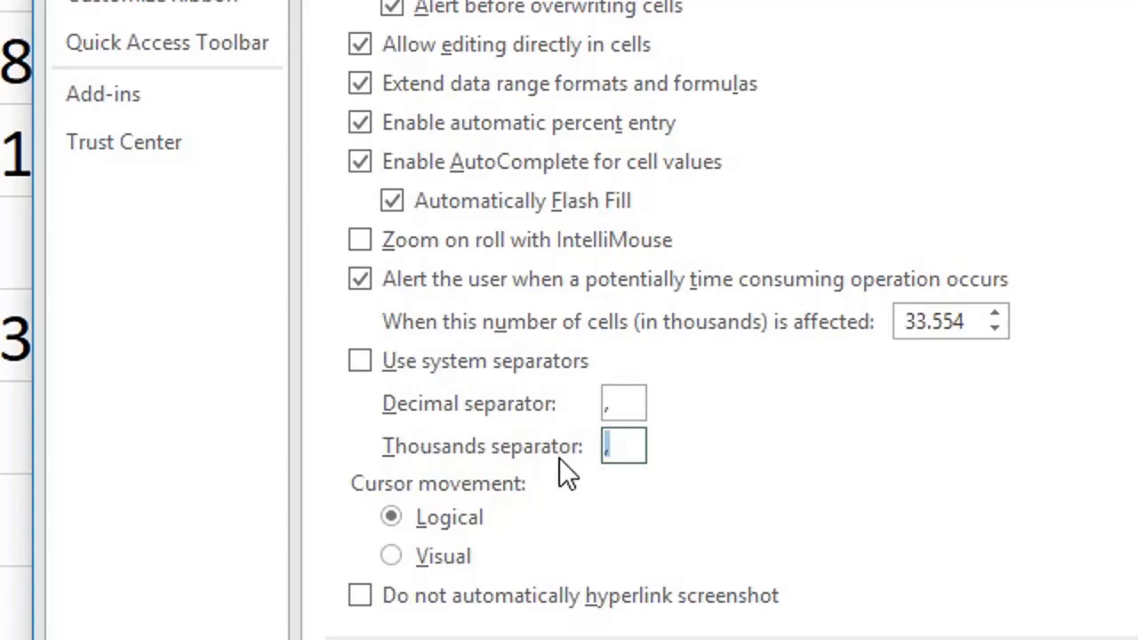
text(.)
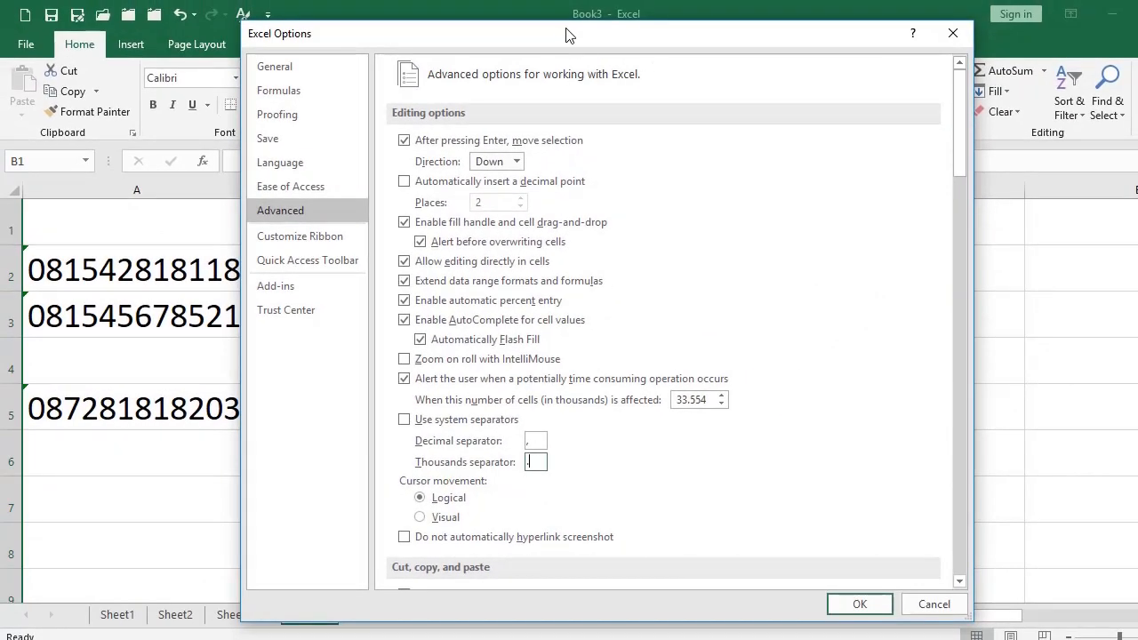
drag(564, 28, 869, 28)
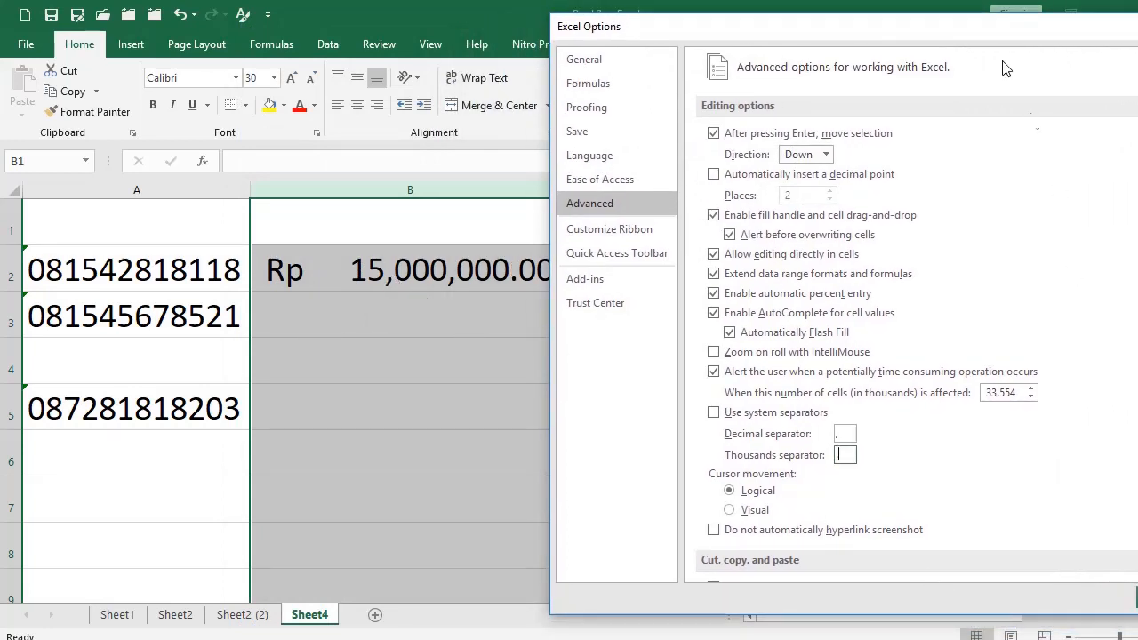
drag(976, 37, 917, 27)
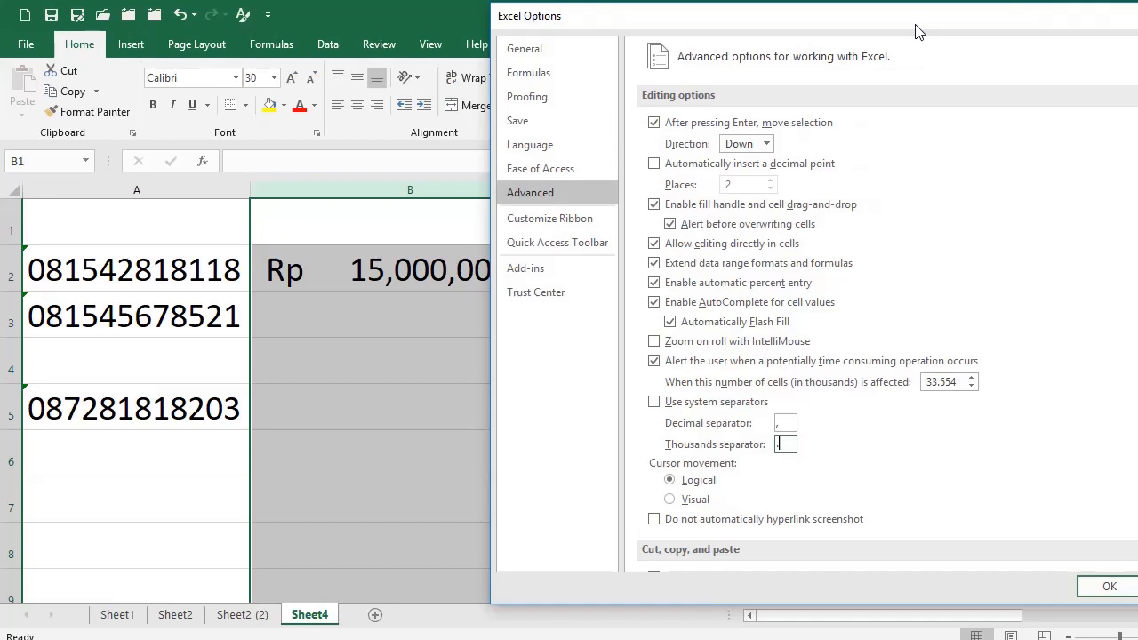
click(1108, 587)
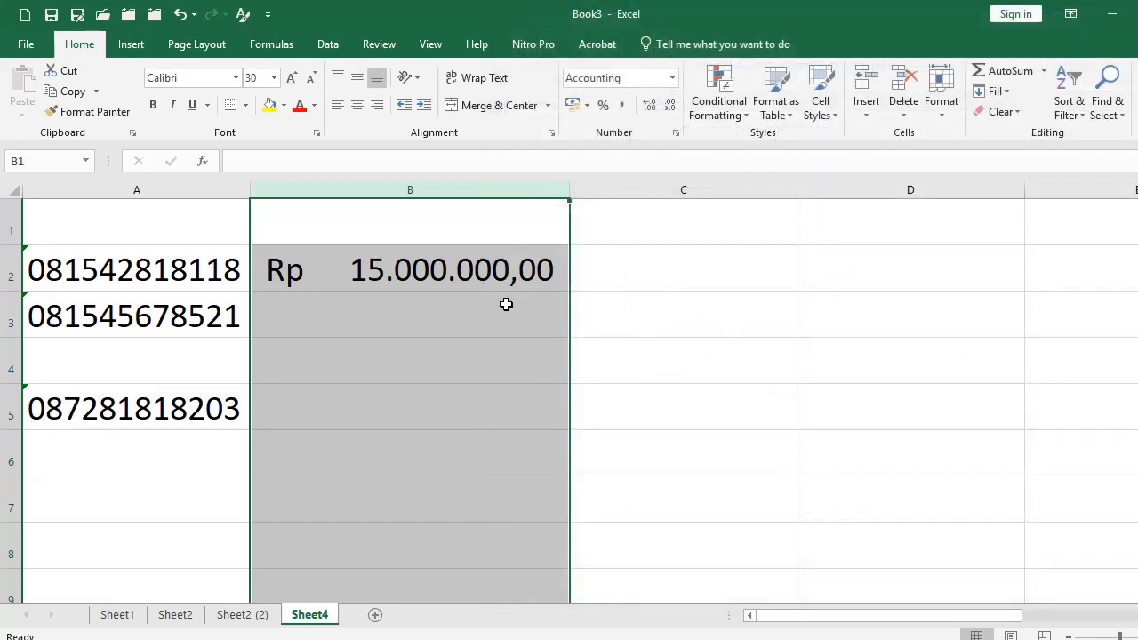
click(507, 308)
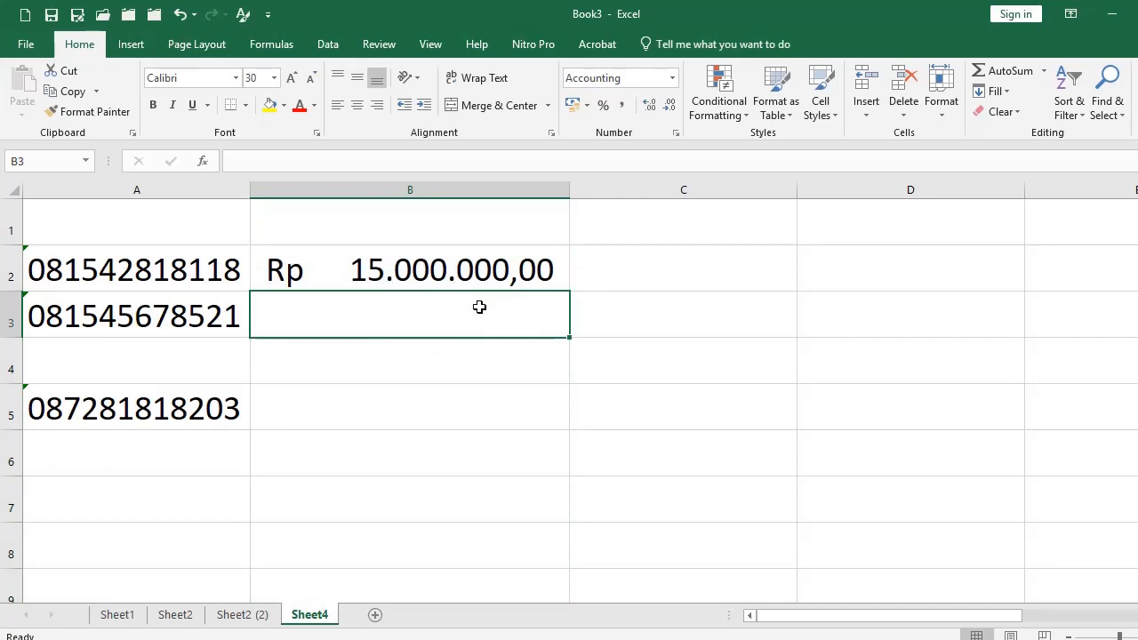
click(117, 614)
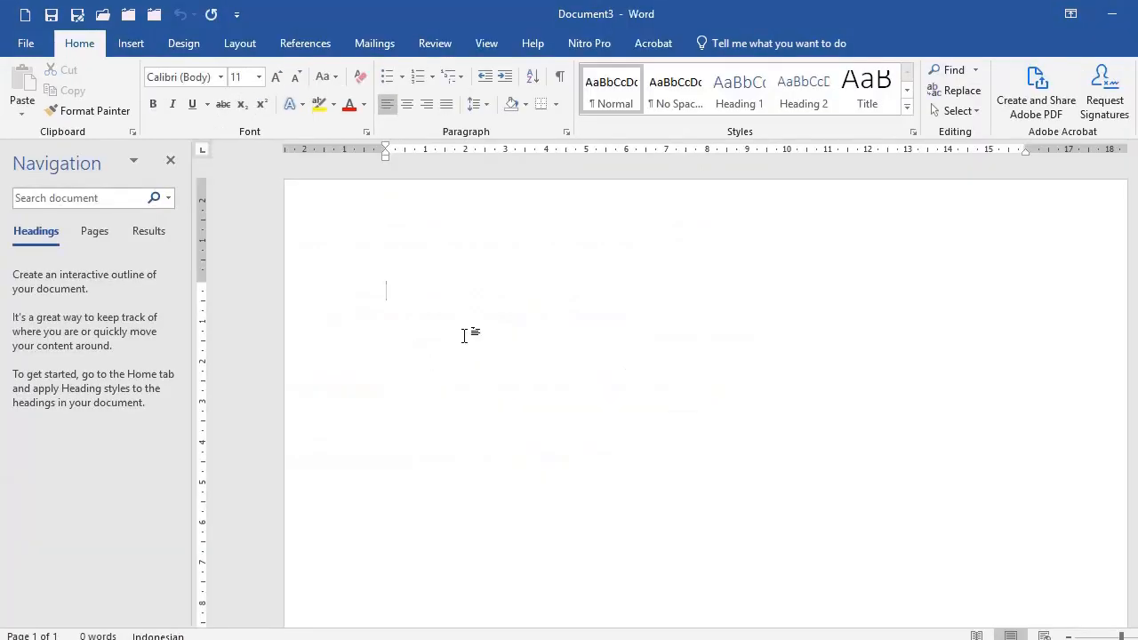
Type Nama, Tempat Tanggal Lahir and Alamat on three separate lines.
text(Nama)
key(Return)
text(Tempat Tanggal Lahir)
key(Return)
text(Alamat)
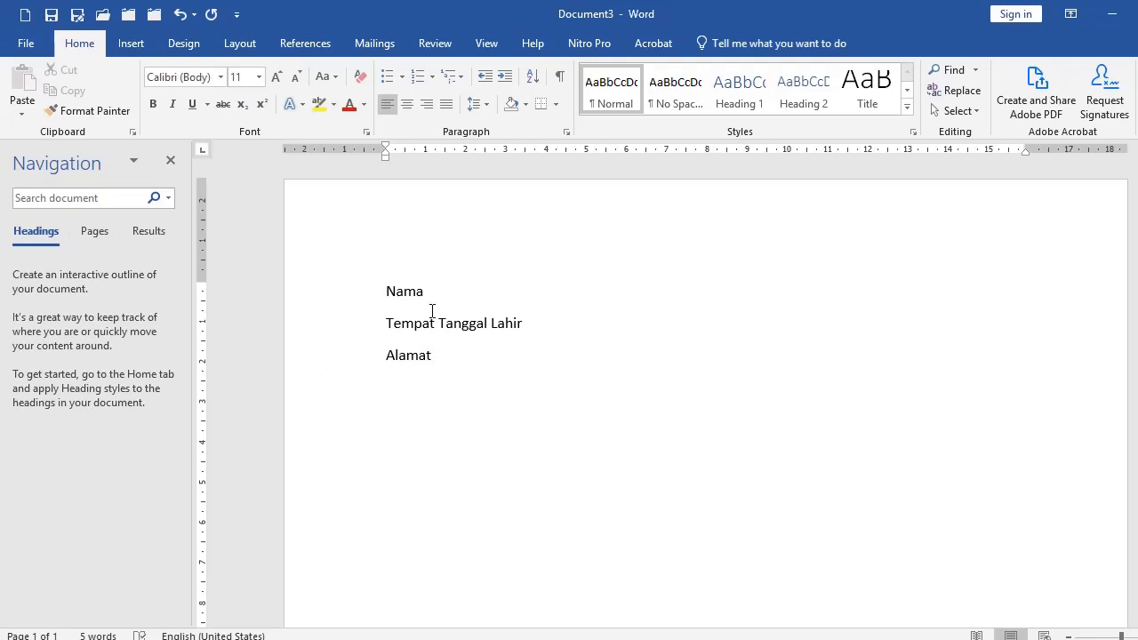
Select all three label lines from the left margin.
drag(320, 294, 334, 396)
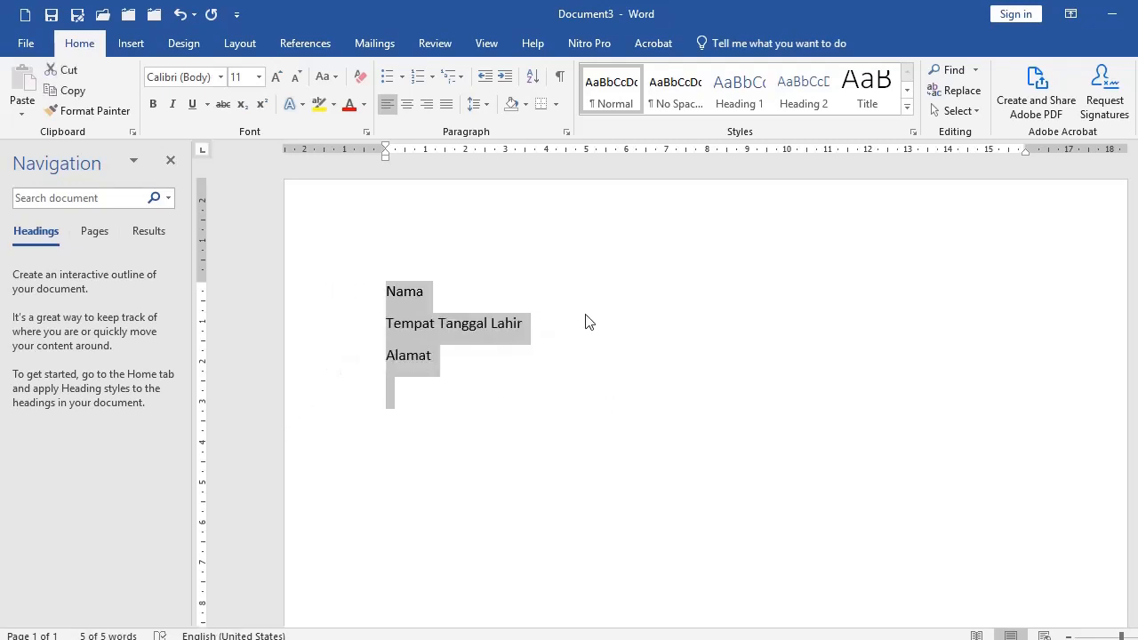
click(480, 294)
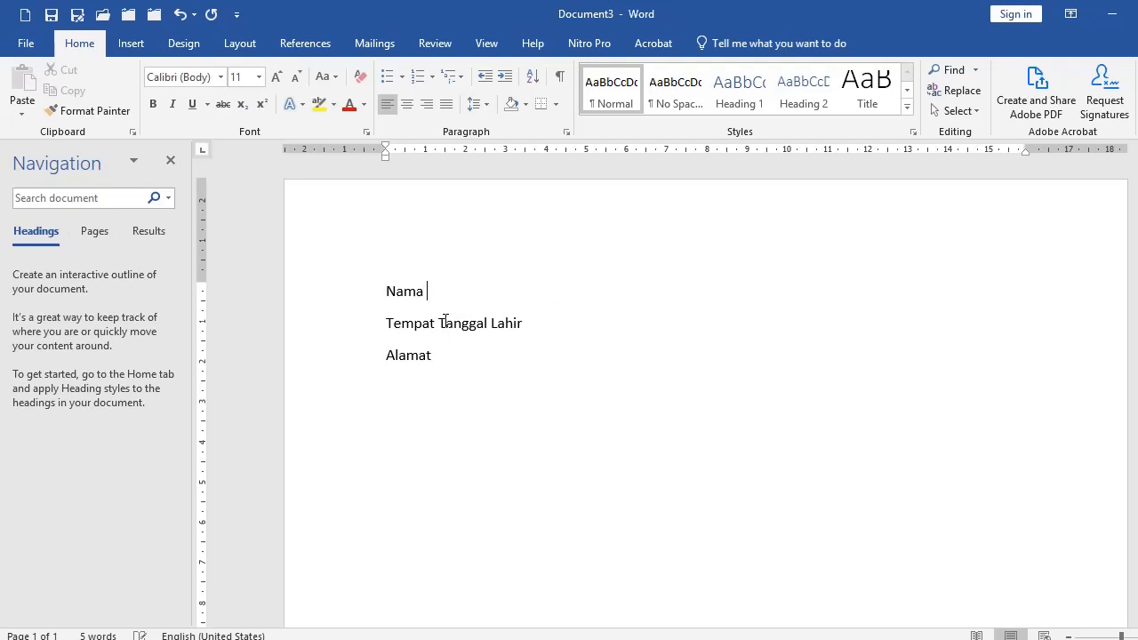
click(349, 299)
click(497, 323)
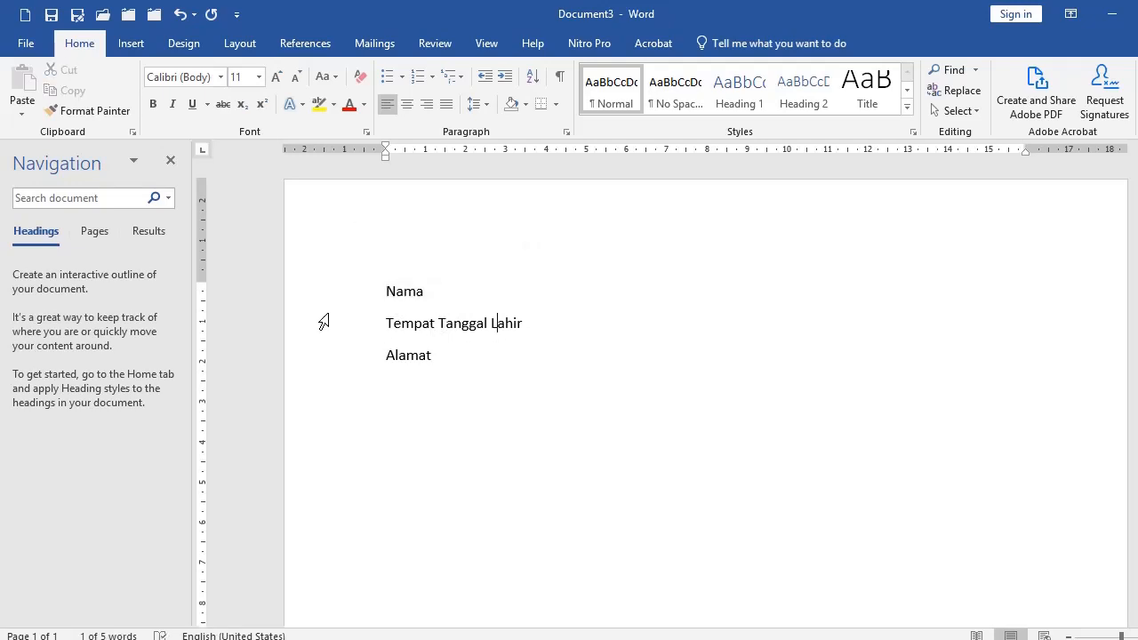
drag(333, 299, 337, 357)
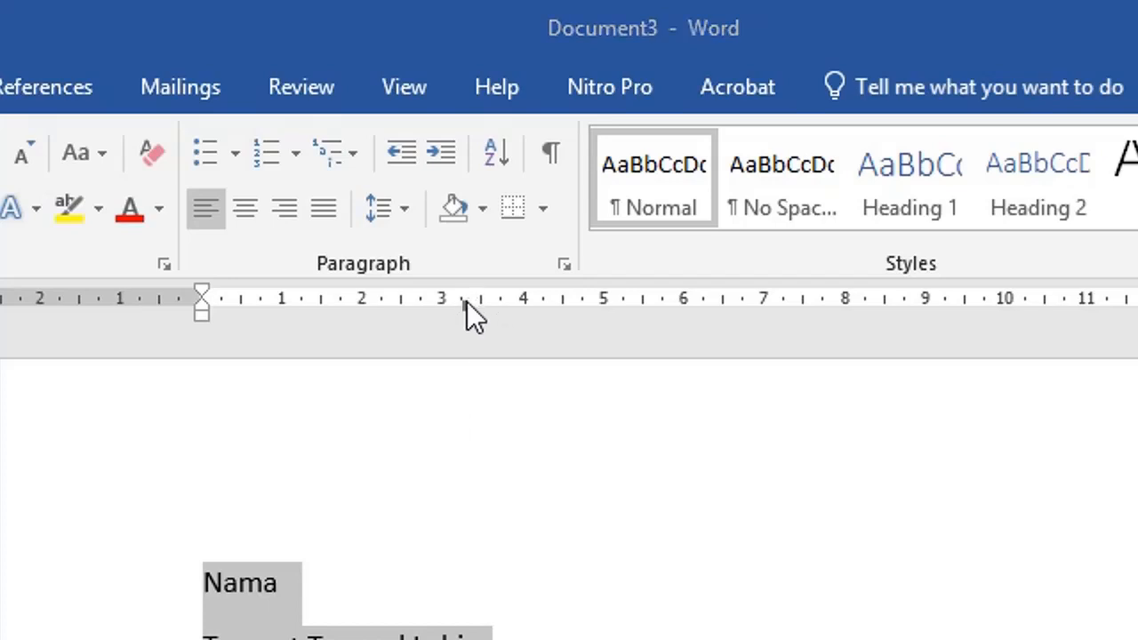
Place a left tab stop at about 3.3 cm on the ruler for the selected label lines.
double_click(467, 301)
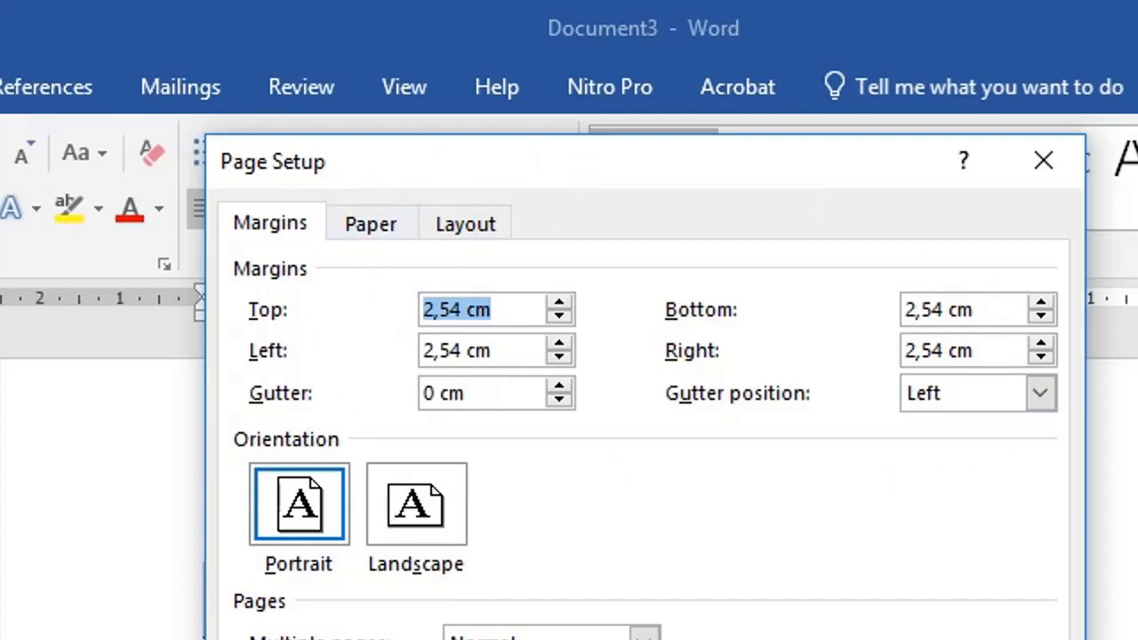
key(Escape)
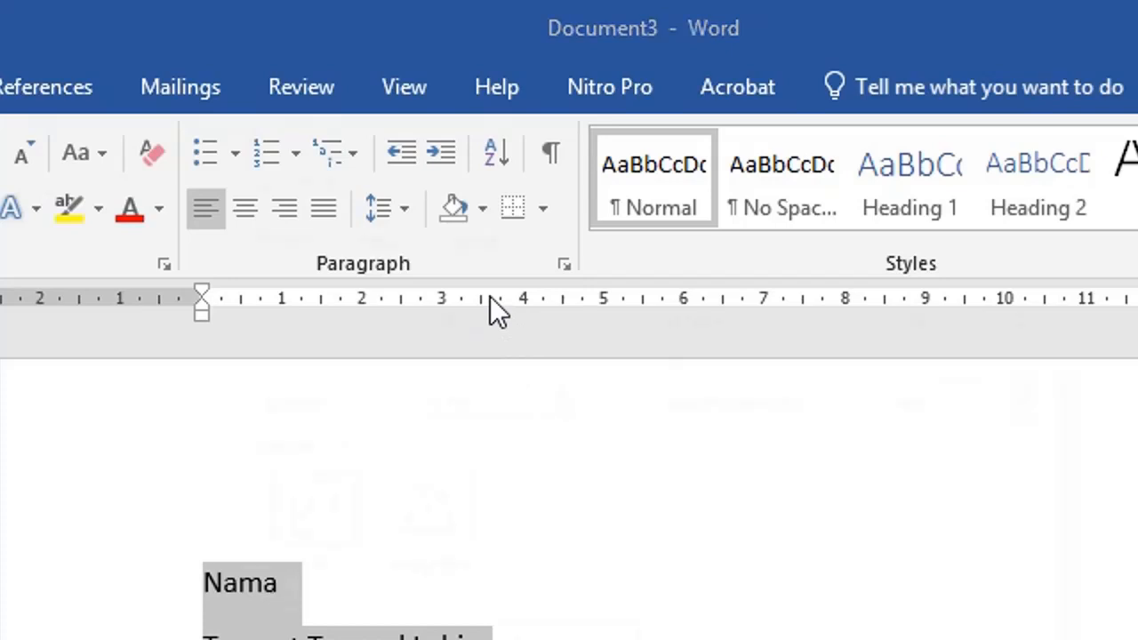
double_click(490, 298)
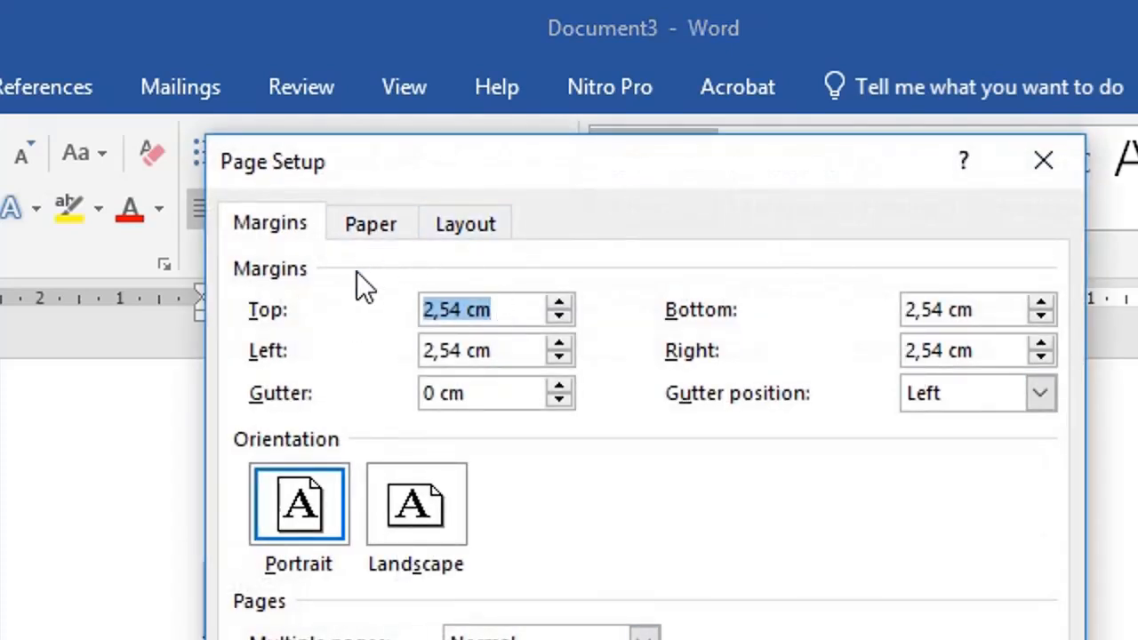
key(Escape)
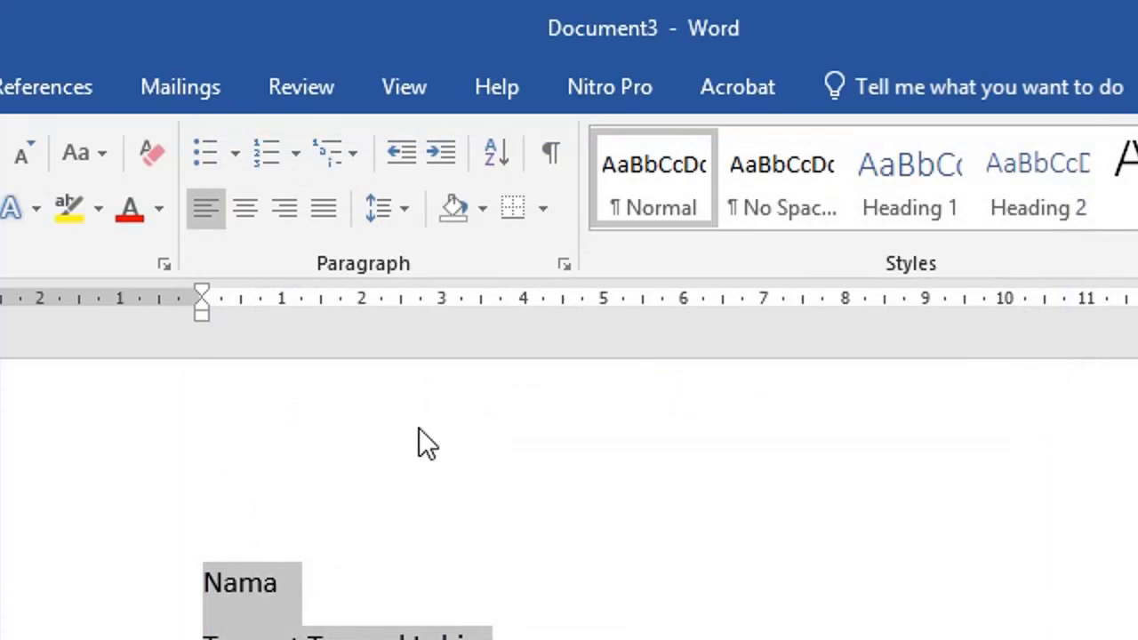
click(471, 303)
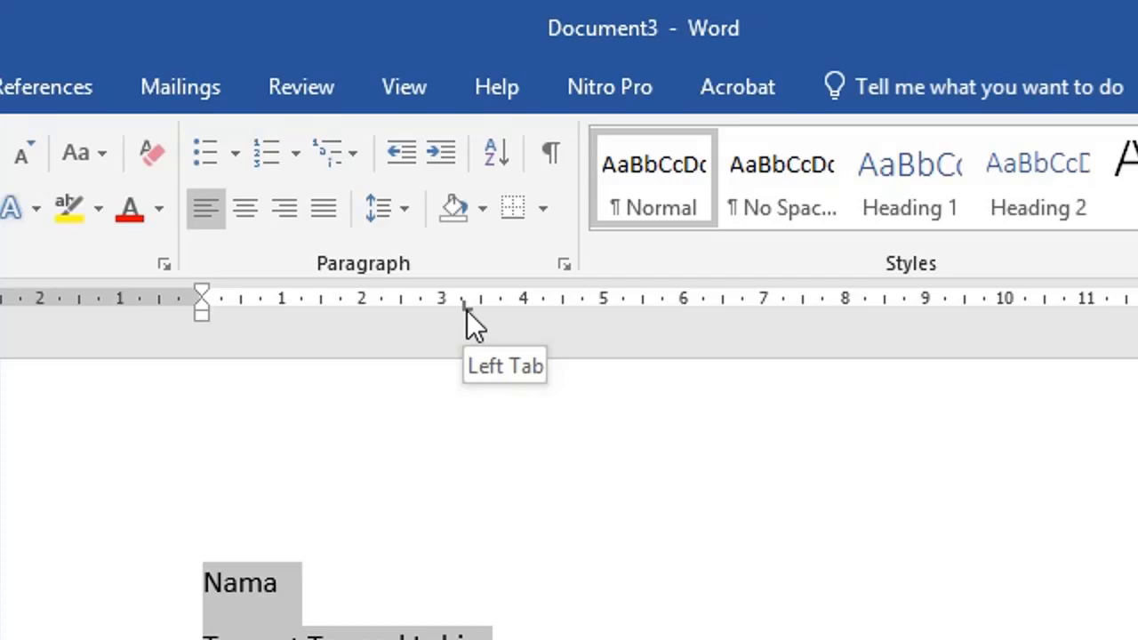
Move the tab stop to 4 cm and add a tab-aligned colon after each of the three labels.
drag(467, 310, 526, 320)
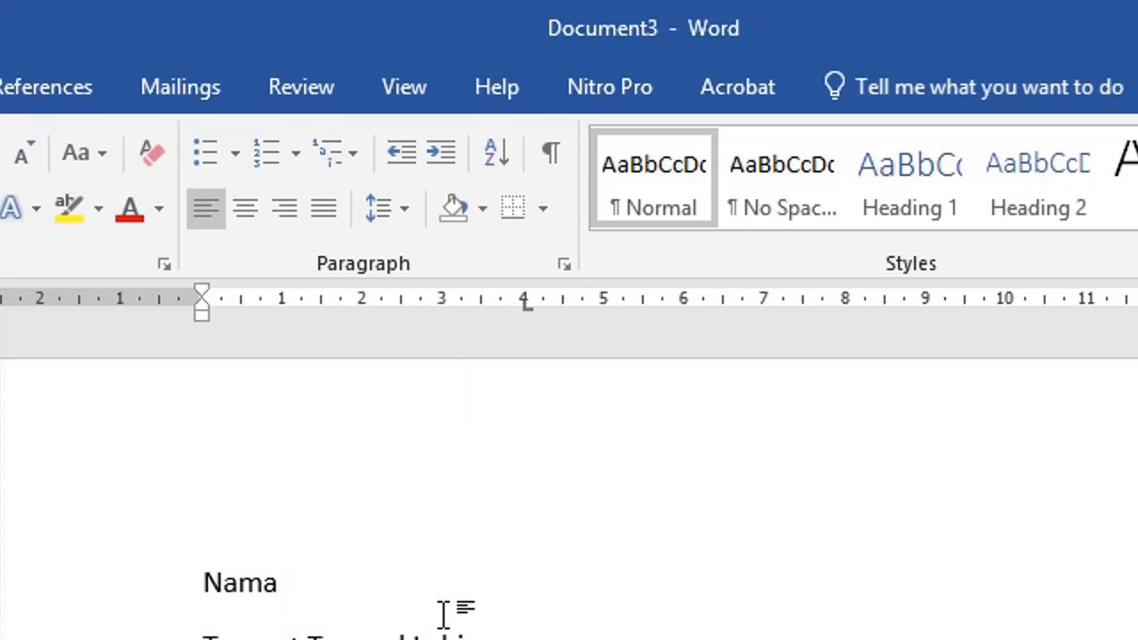
key(Tab)
text(:)
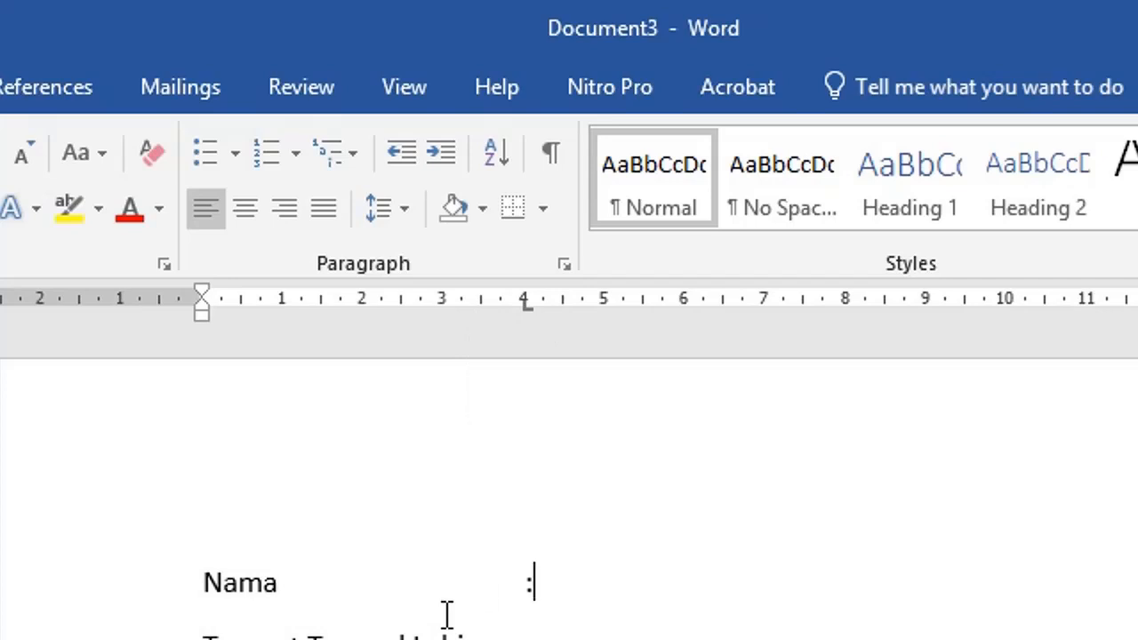
key(Down)
key(Tab)
text(:)
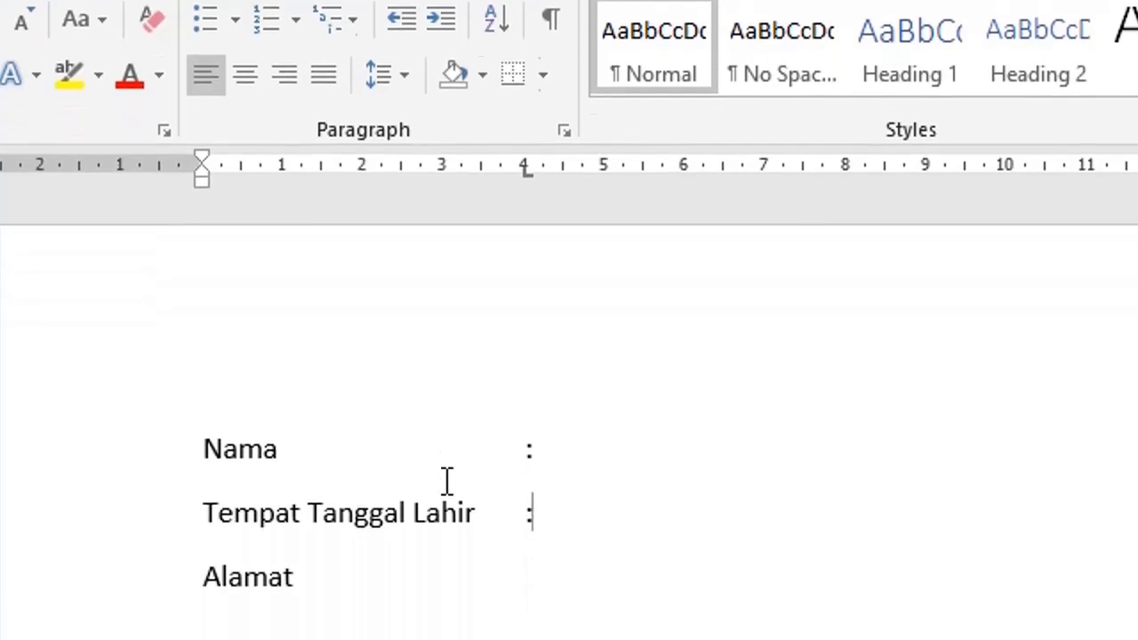
key(Down)
key(Tab)
text(:)
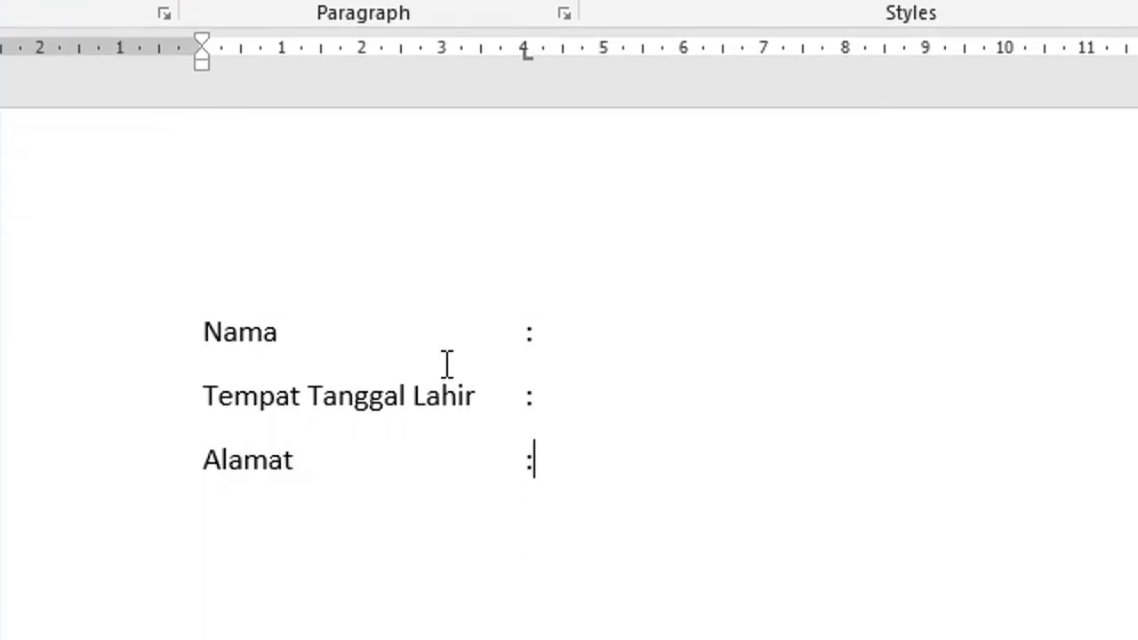
Select the three lines and drag the colon tab stop back to about 3,5 cm.
drag(138, 346, 137, 509)
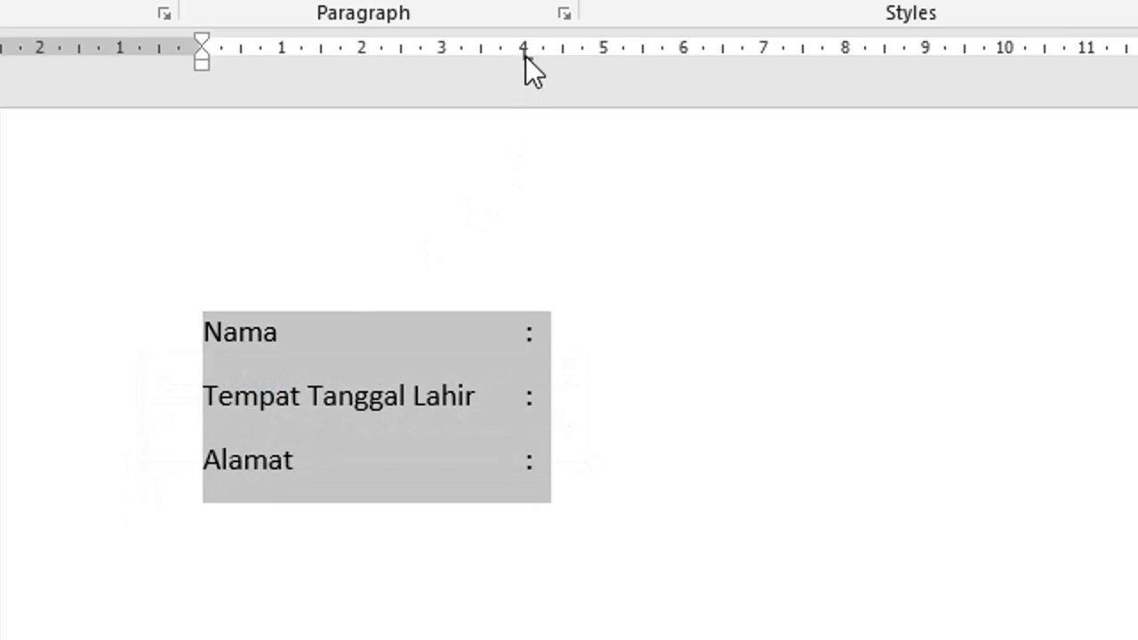
drag(526, 56, 485, 56)
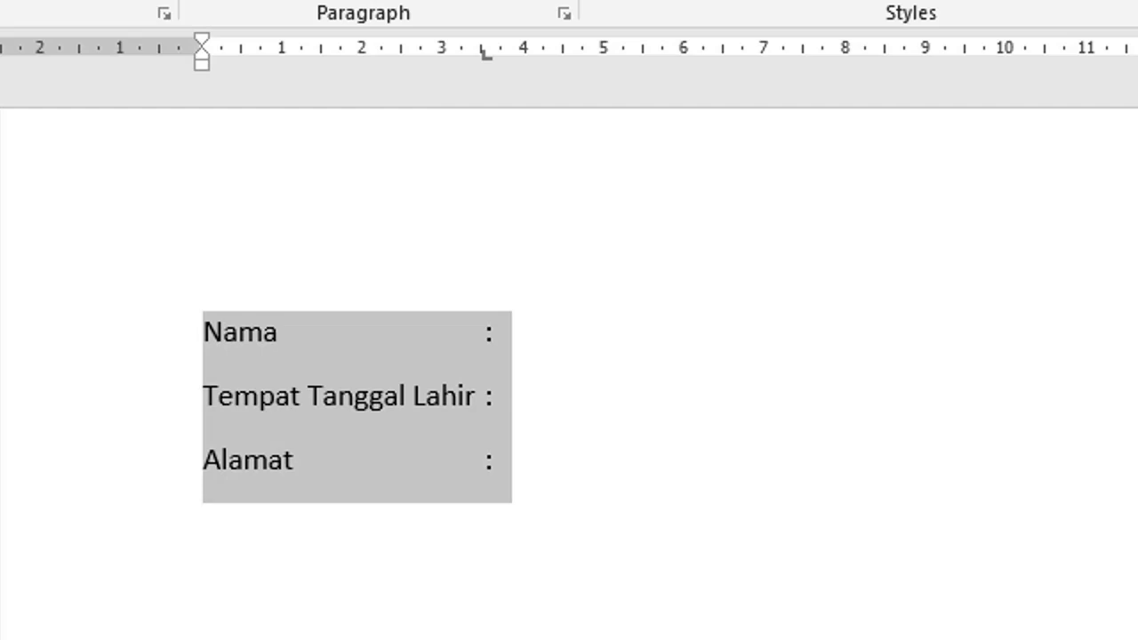
key(Right)
key(ctrl+a)
Make the 15,5 cm tab stop right-aligned with the dotted leader (option 2) in the Tabs dialog.
double_click(485, 52)
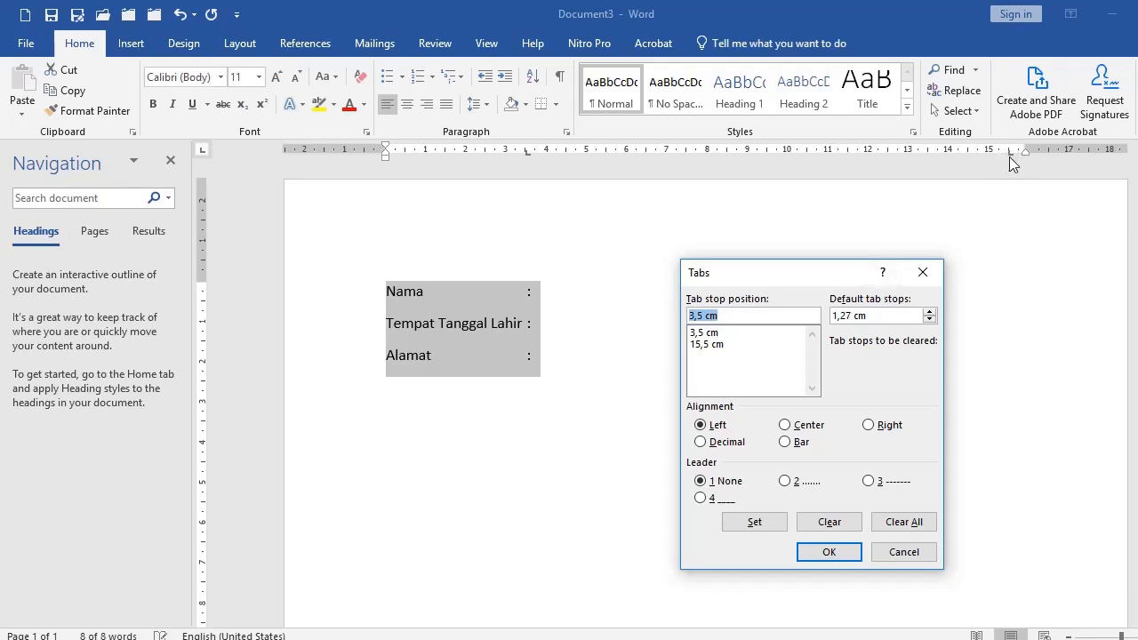
click(707, 344)
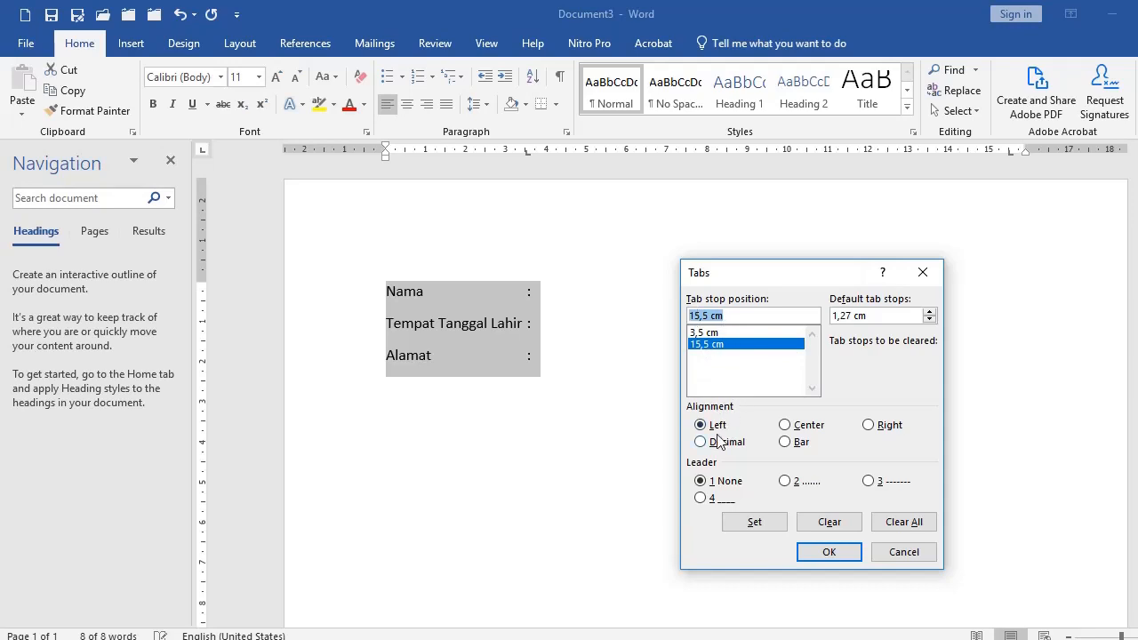
click(785, 481)
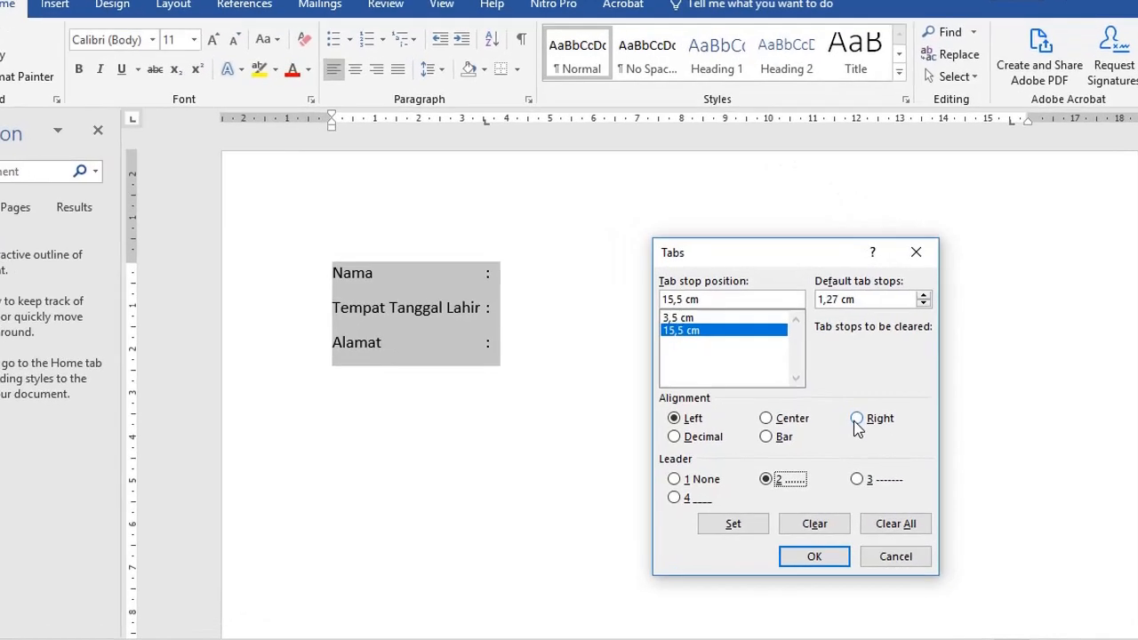
click(857, 419)
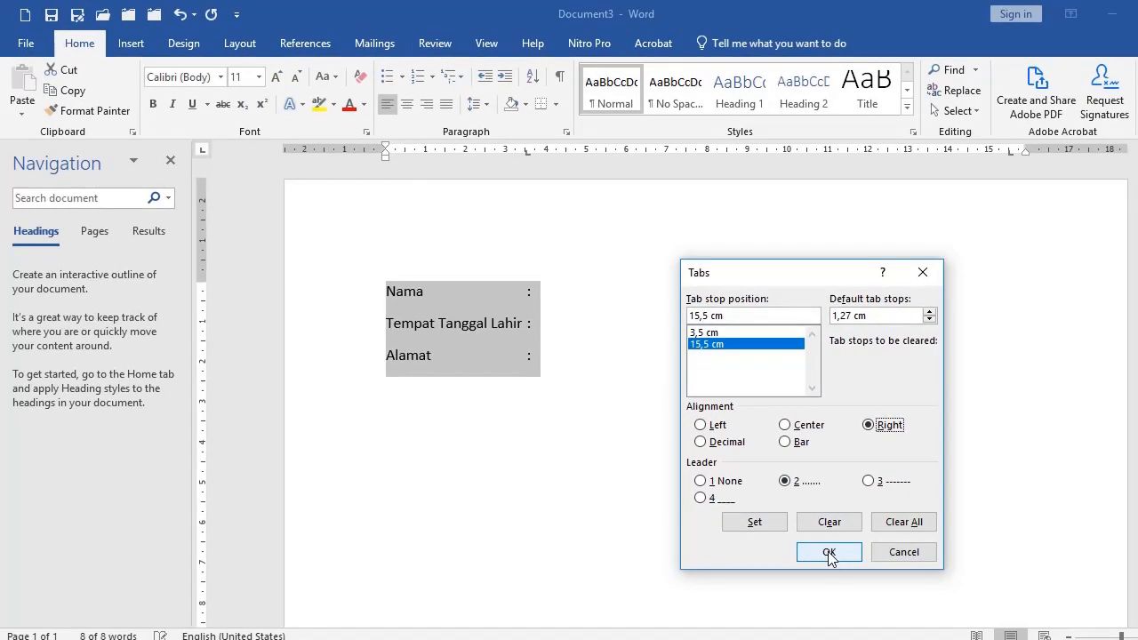
click(826, 552)
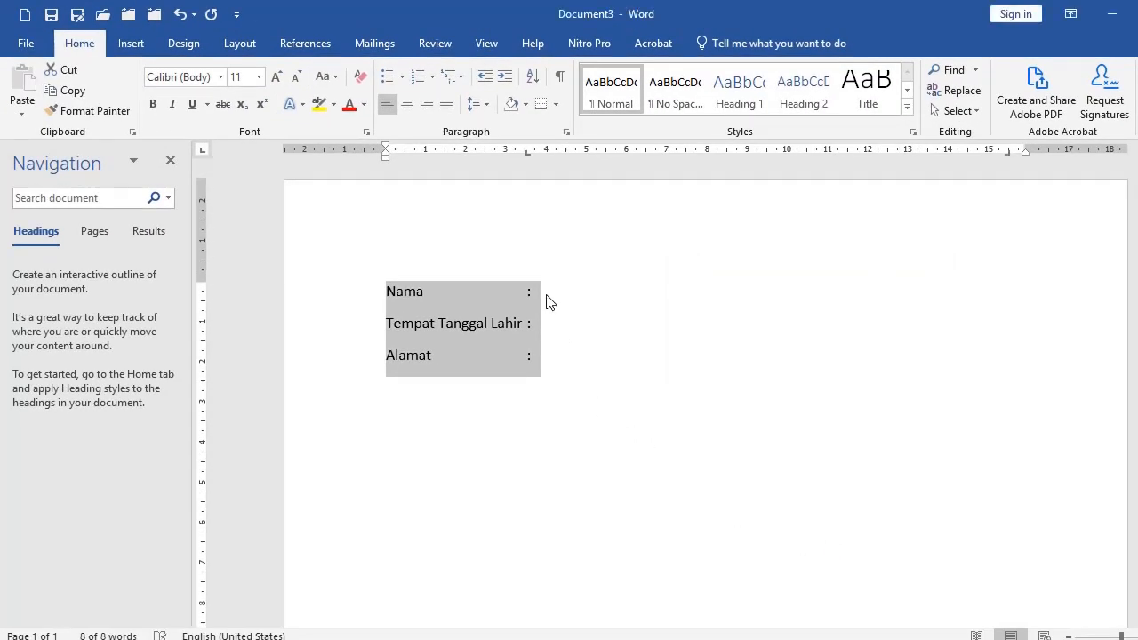
click(547, 294)
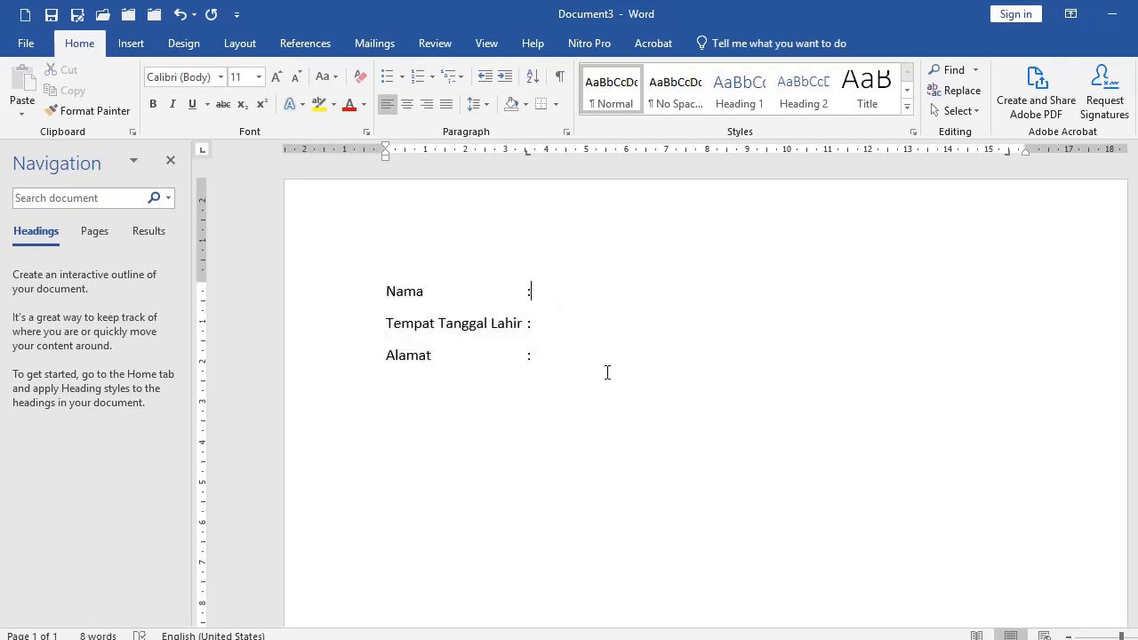
Run dotted leaders after the Nama and Tempat Tanggal Lahir colons, and add a tab stop near 8 cm.
key(Tab)
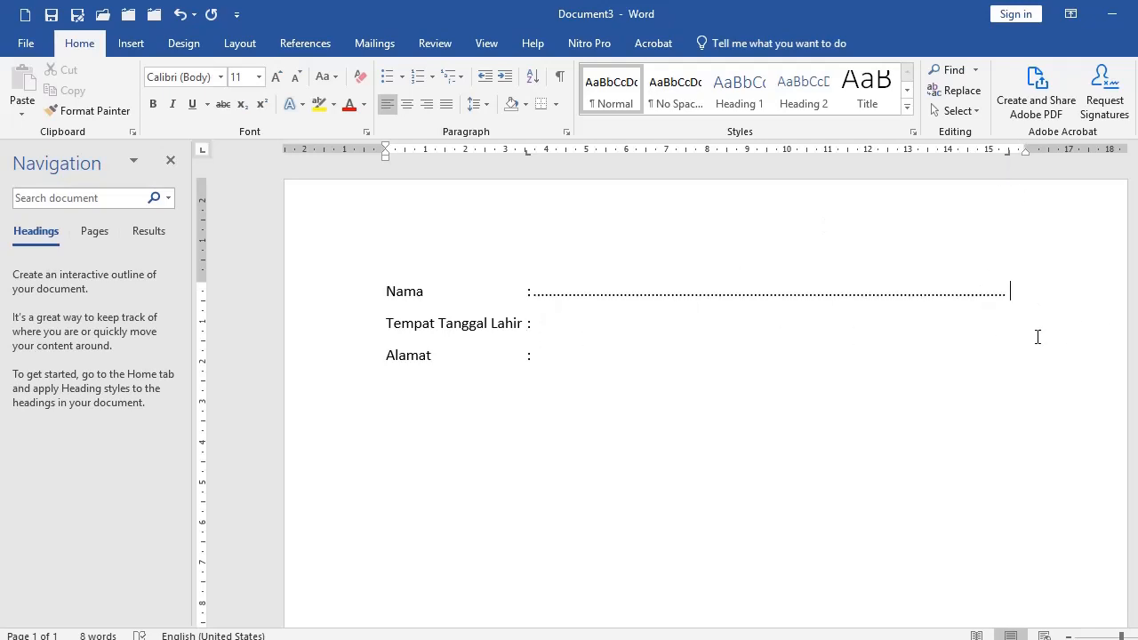
key(Tab)
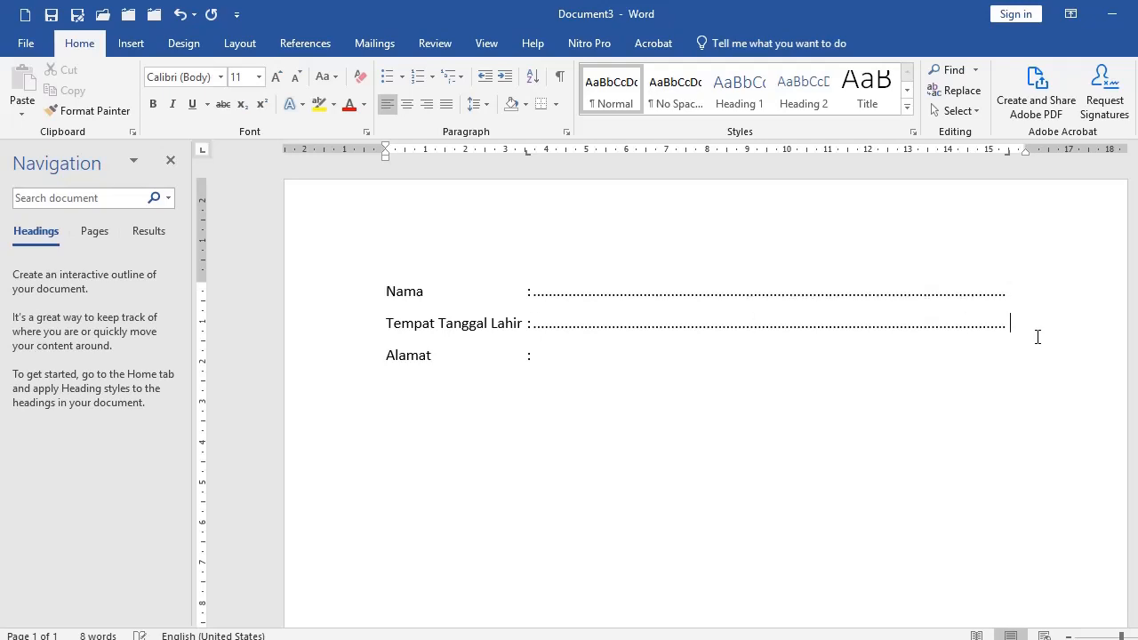
key(Tab)
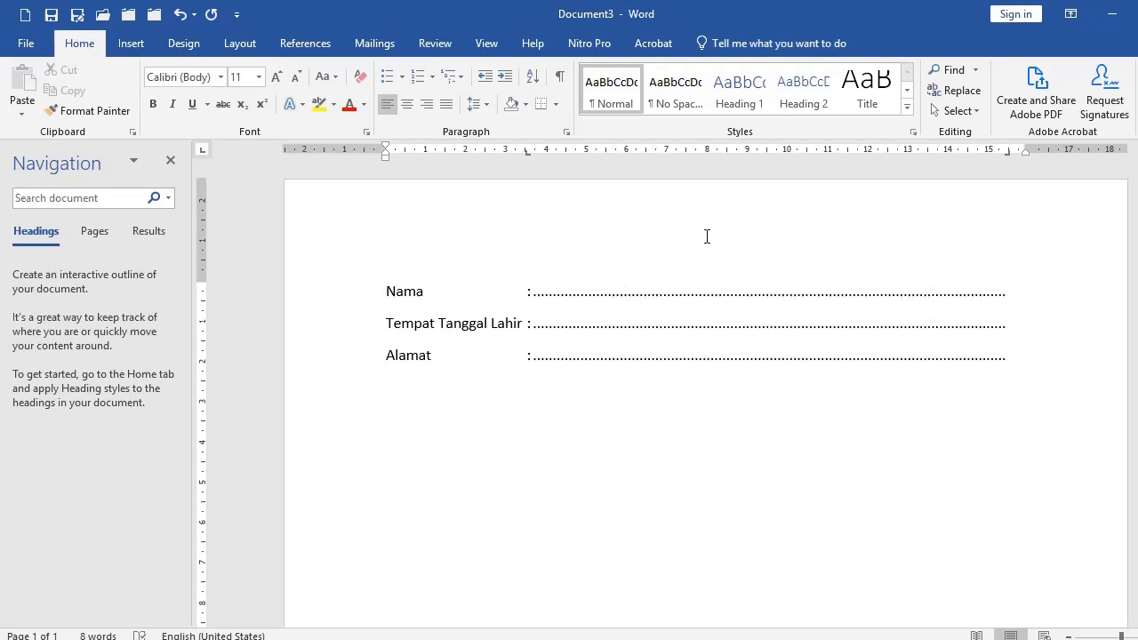
click(717, 153)
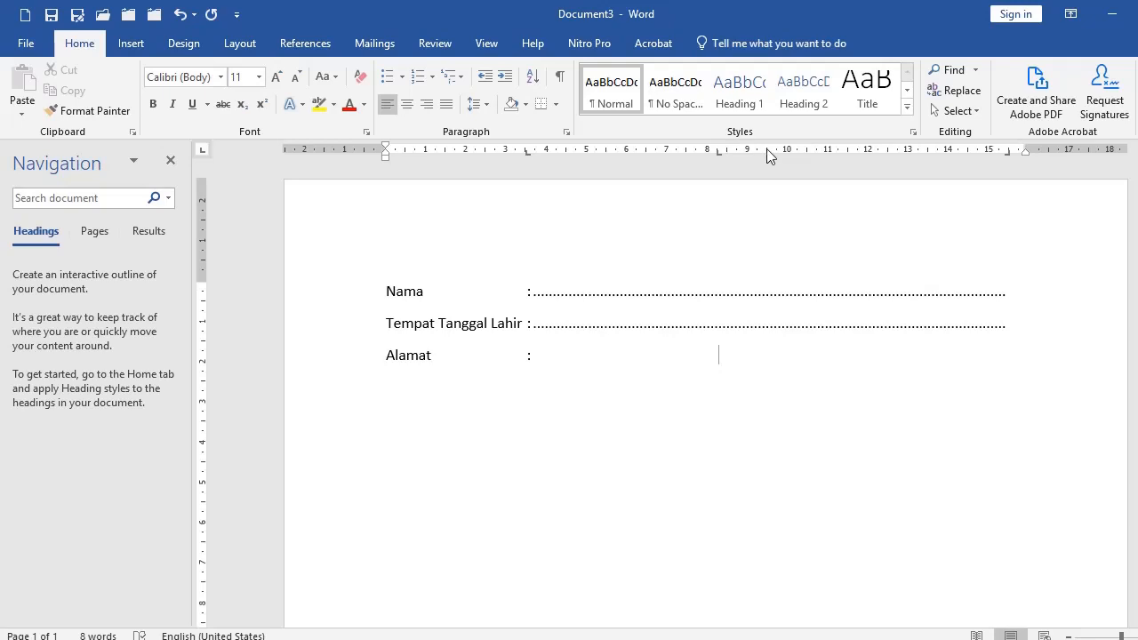
double_click(718, 152)
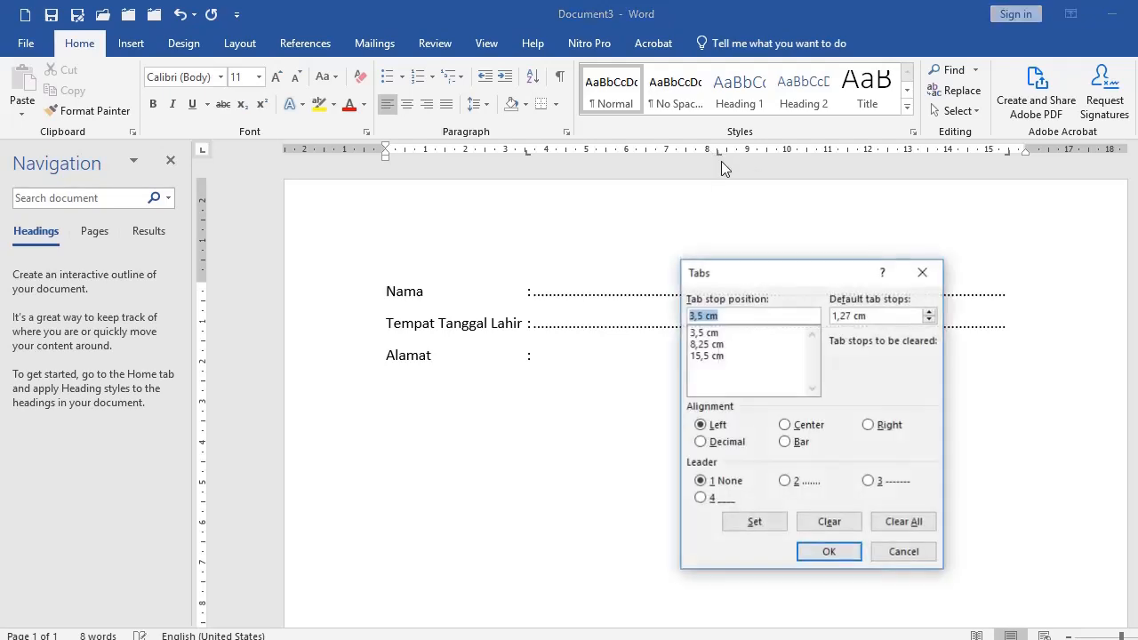
click(694, 346)
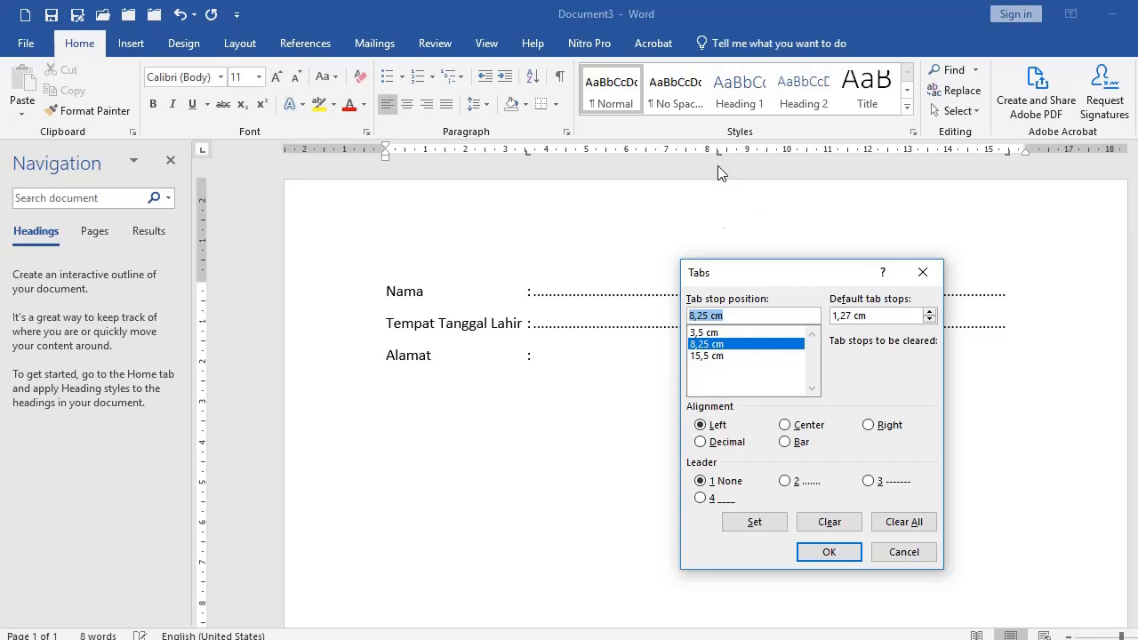
click(827, 551)
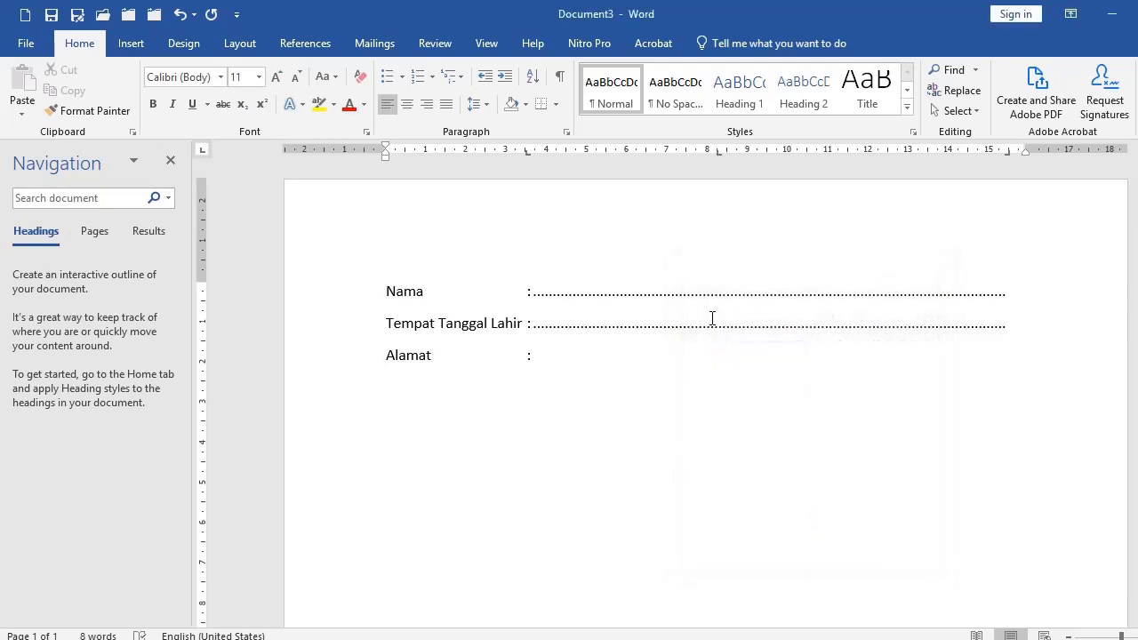
click(718, 344)
double_click(626, 153)
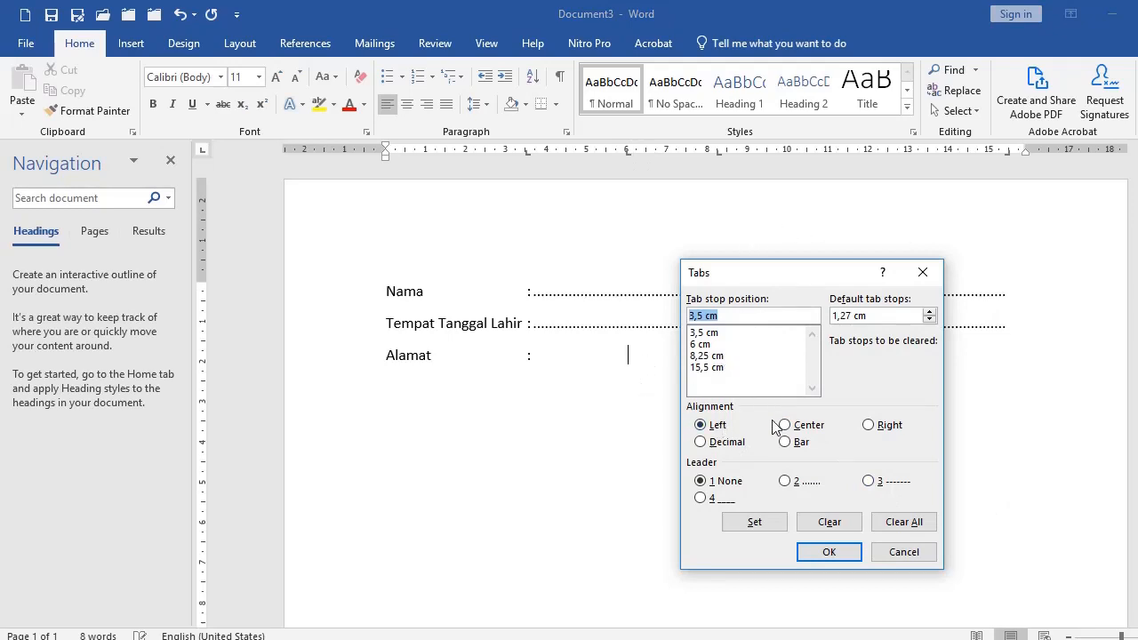
click(903, 552)
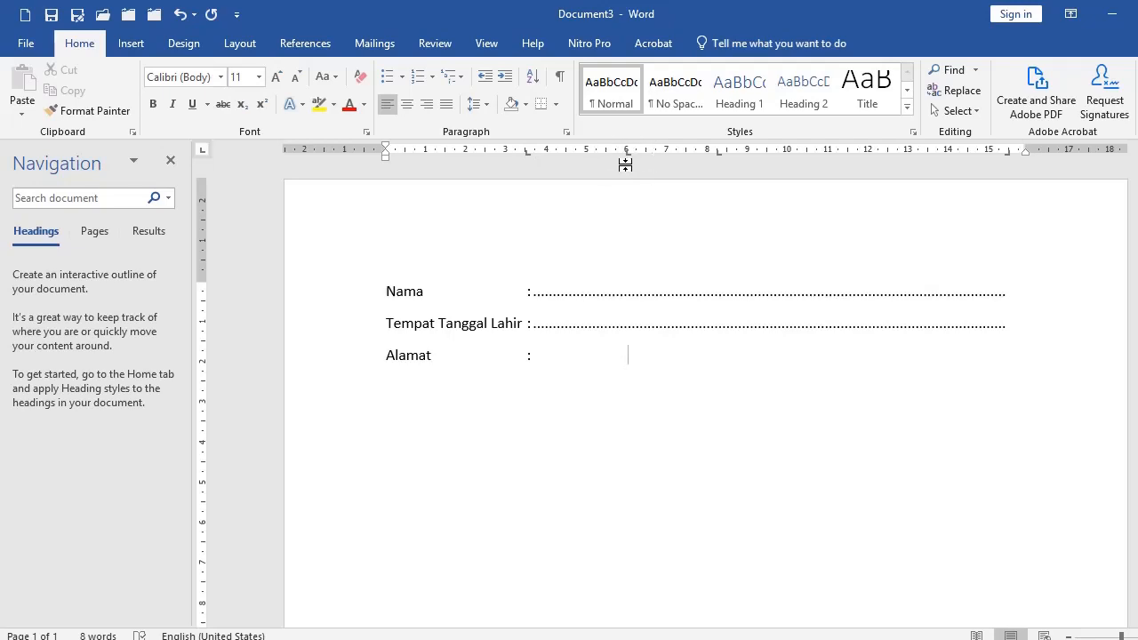
drag(628, 160, 631, 190)
drag(720, 156, 716, 195)
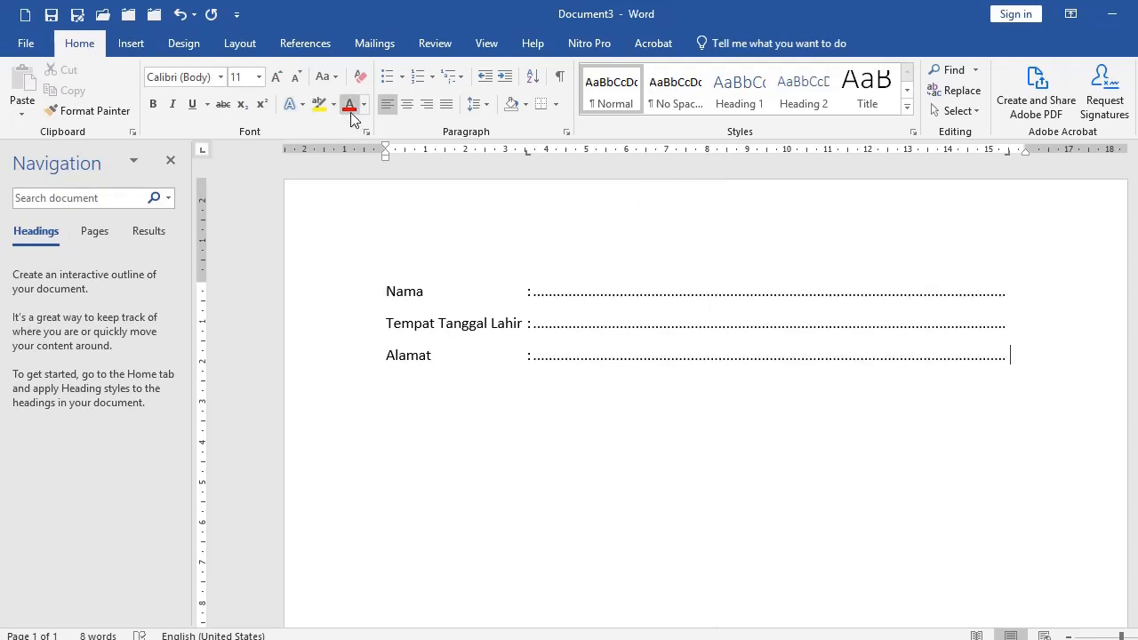
click(179, 15)
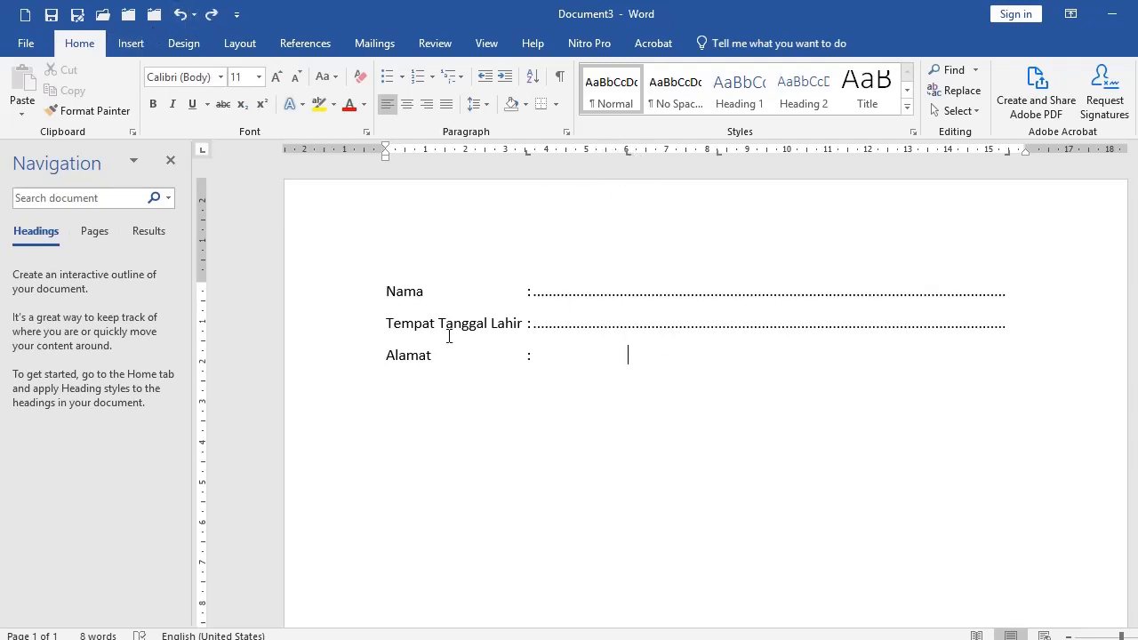
drag(320, 302, 322, 368)
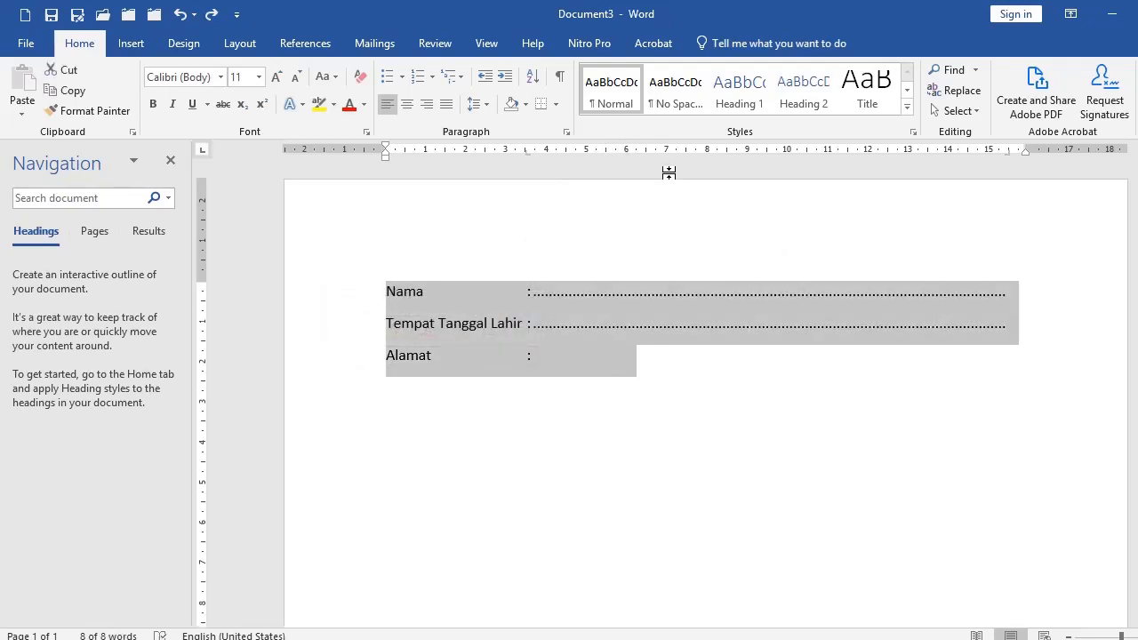
Use Clear All in the Tabs dialog to remove every tab stop and the dotted leaders from the three lines.
double_click(528, 155)
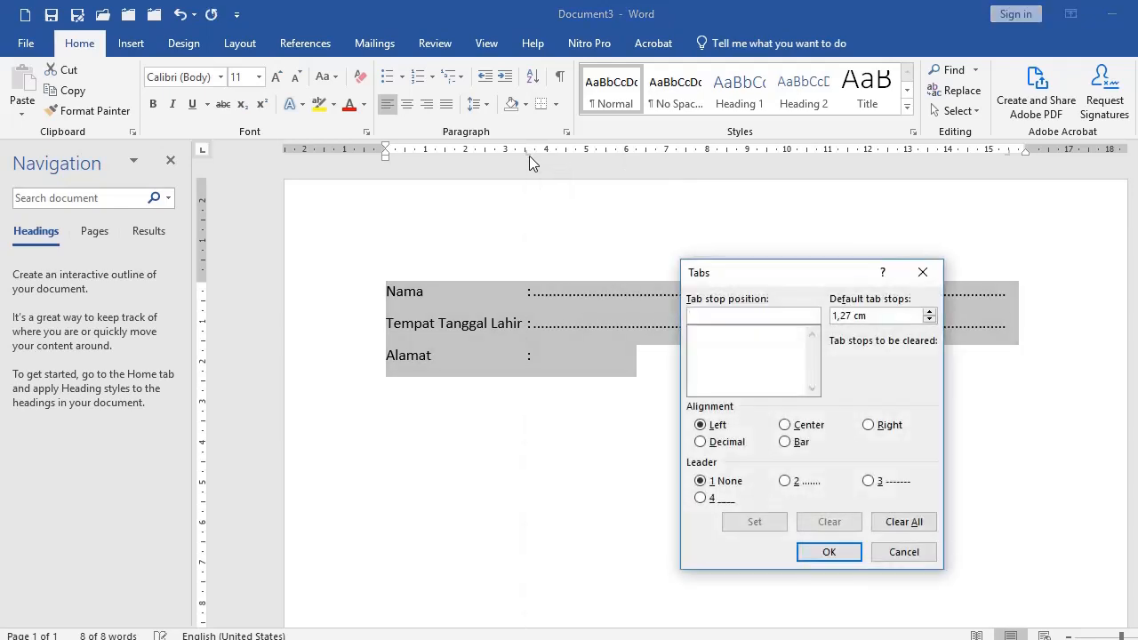
click(904, 524)
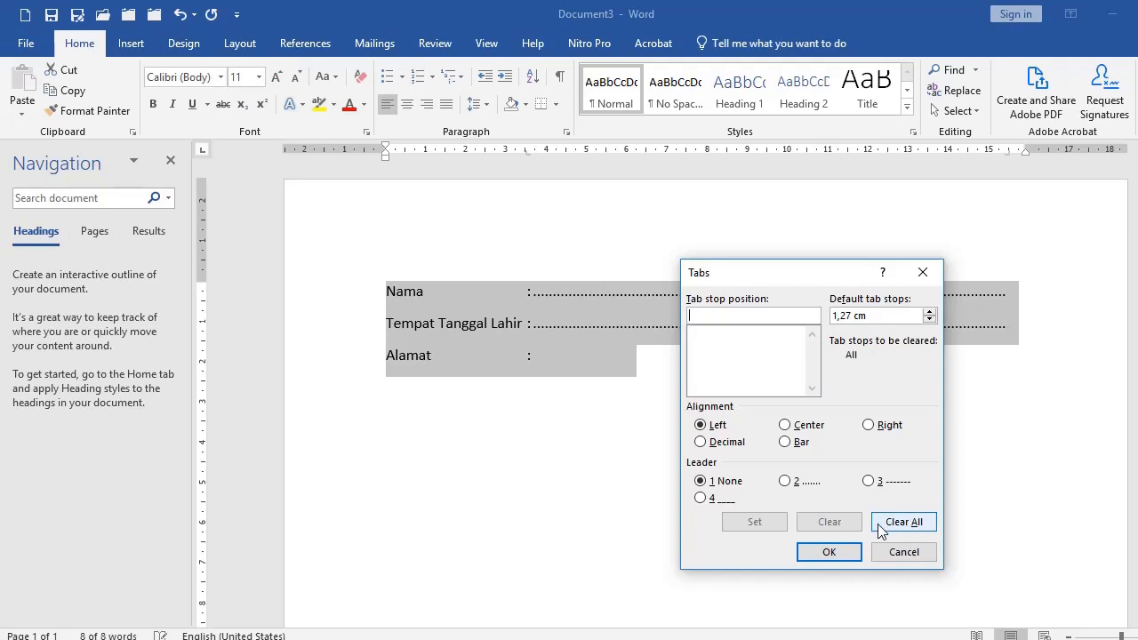
click(829, 553)
click(638, 359)
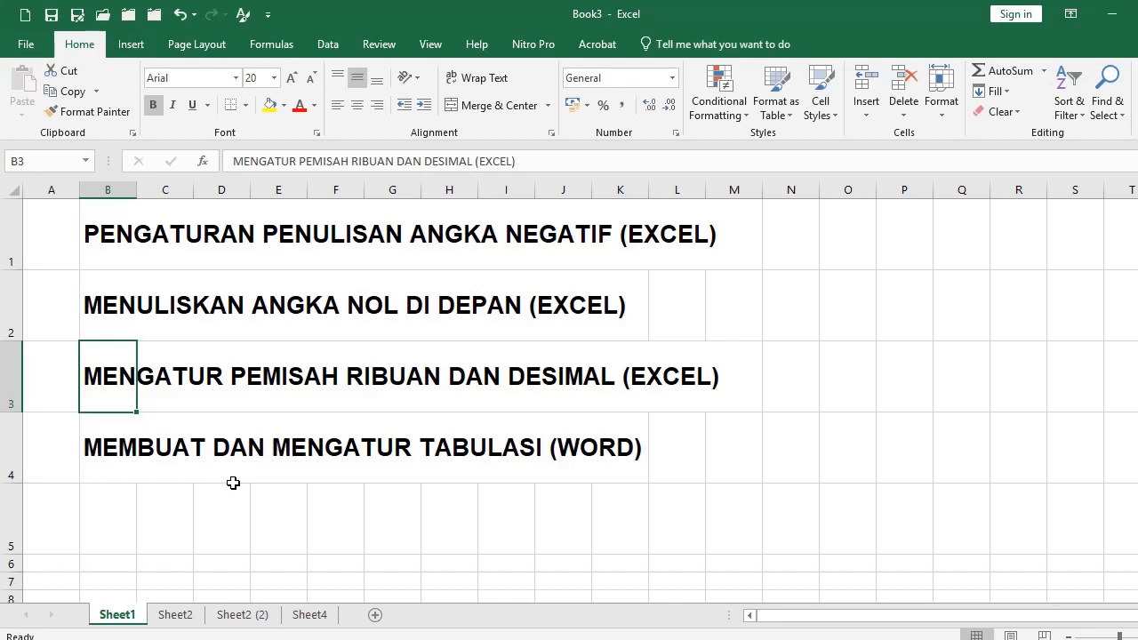
Switch through Sheet2 (2) to Sheet2, showing the 1.500 values with thousand separators.
click(242, 614)
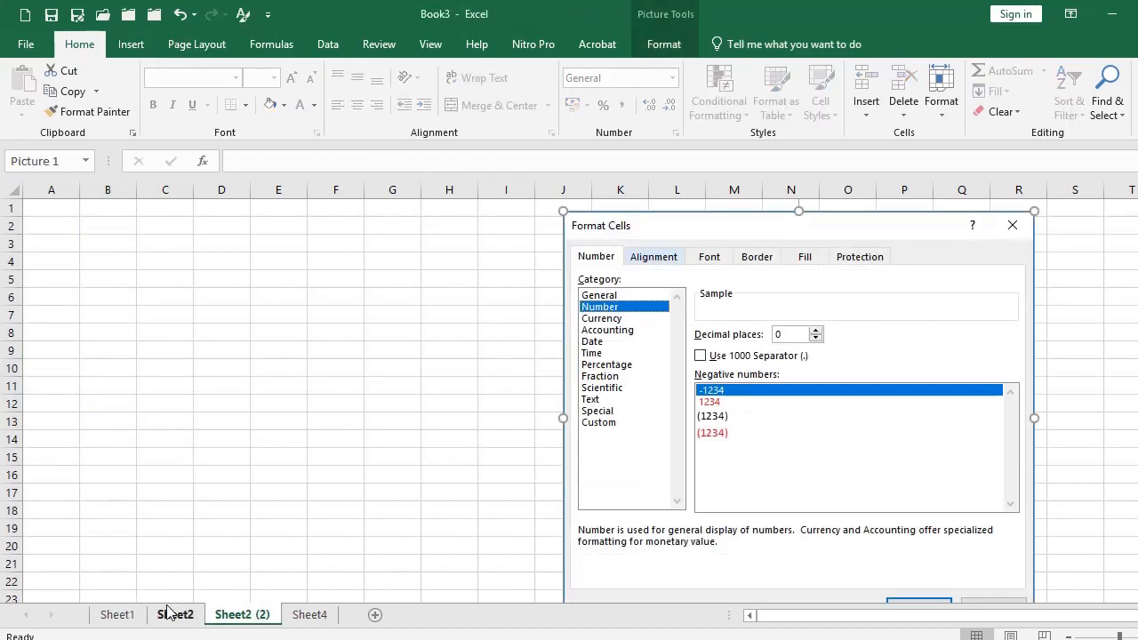
click(169, 613)
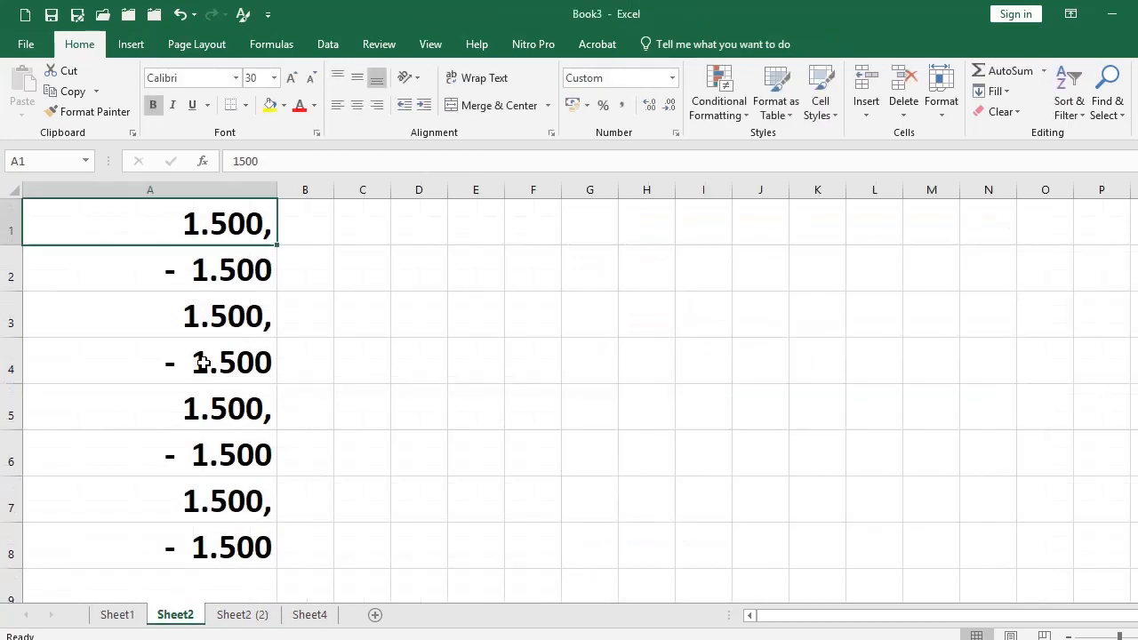